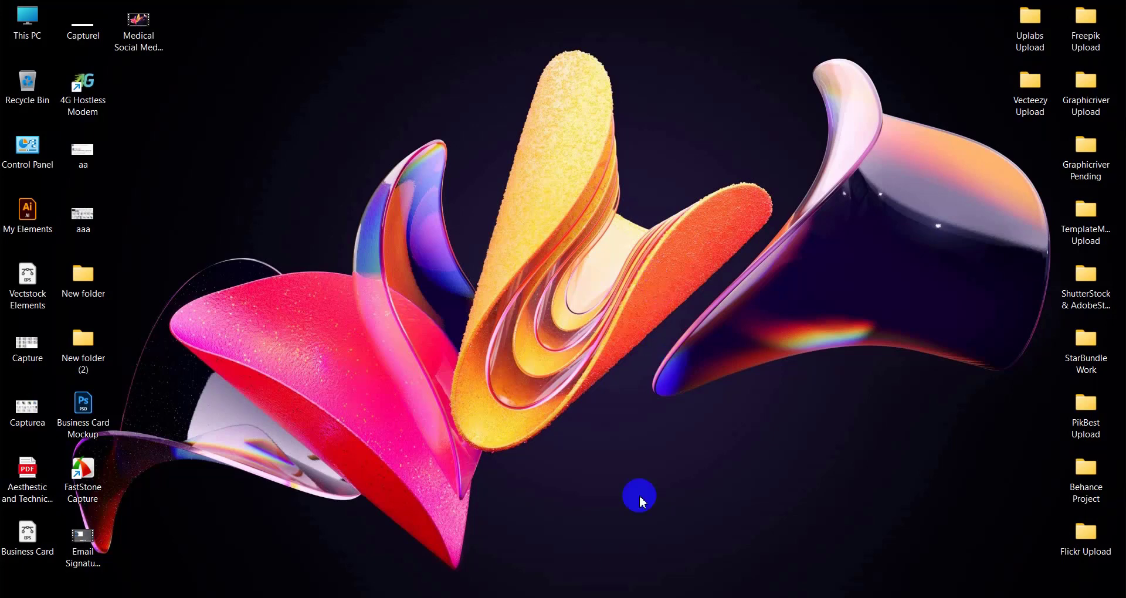
# Bring the Chrome window with the Graphic World Facebook group back to the front.
pyautogui.hotkey('alt', 'Tab')
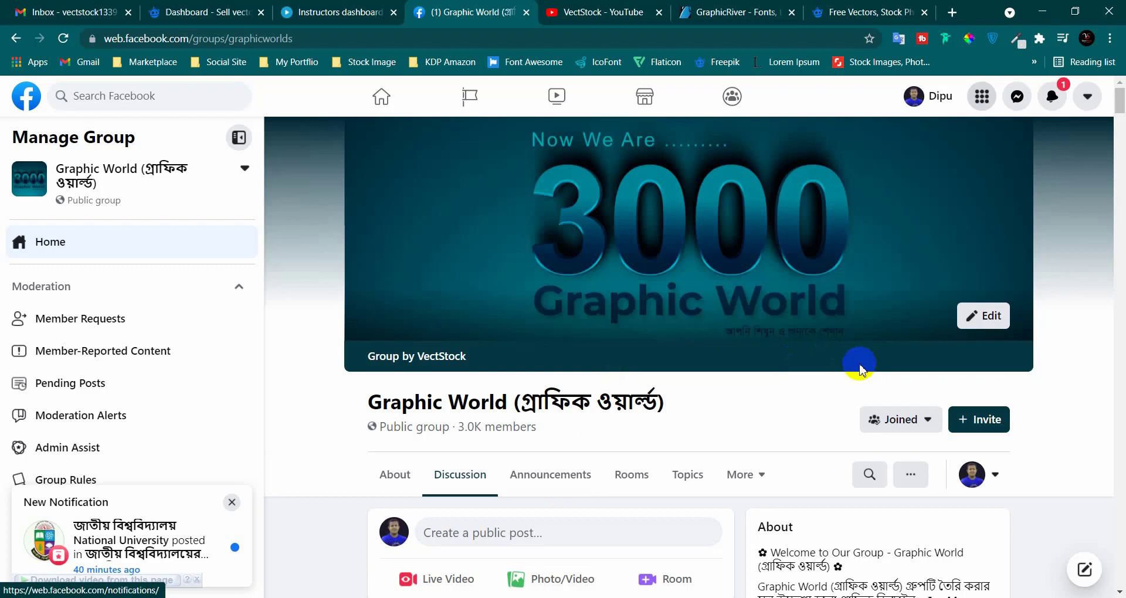
# View the VectStock YouTube channel tab, then minimize Chrome to show the desktop.
pyautogui.click(613, 12)
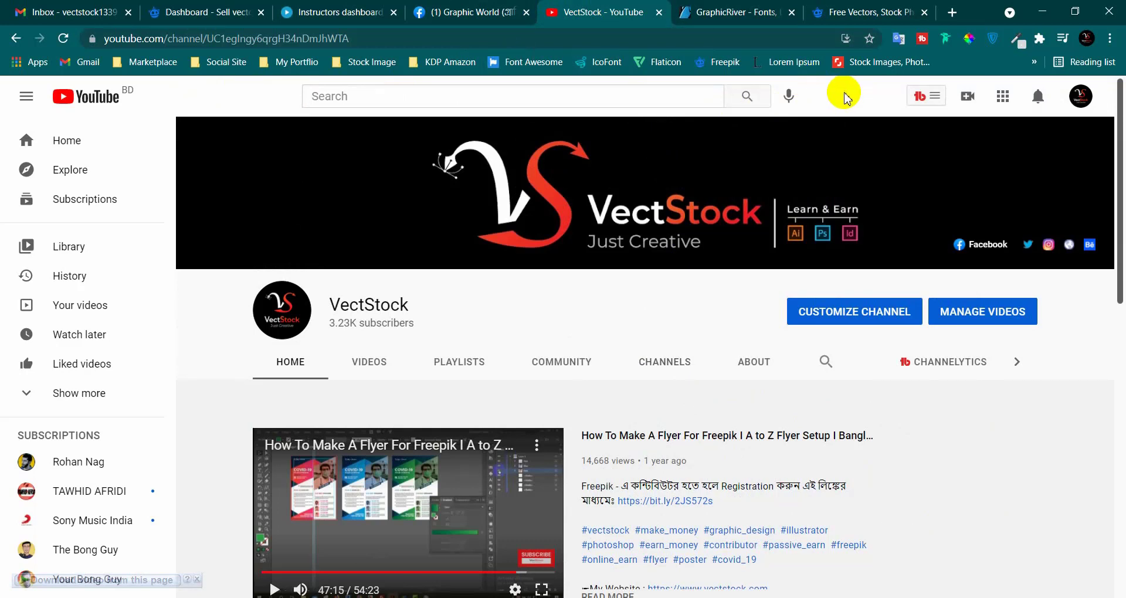
pyautogui.click(1041, 12)
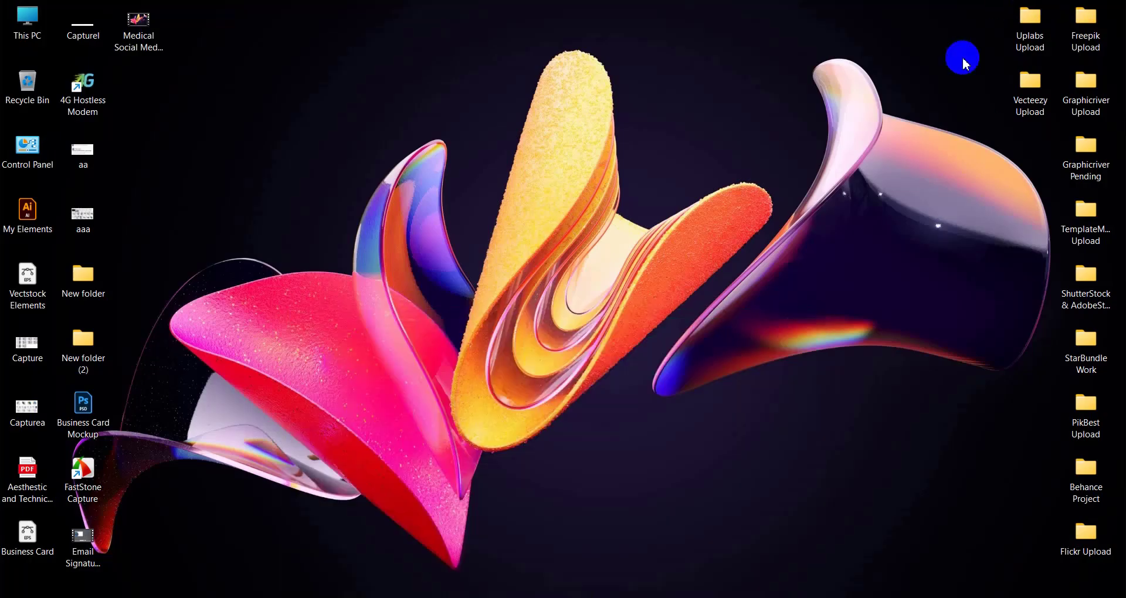
# Open the Freepik Upload folder and preview designs 376, 377 and 378.
pyautogui.doubleClick(1086, 27)
pyautogui.scroll(-10, 578, 329)
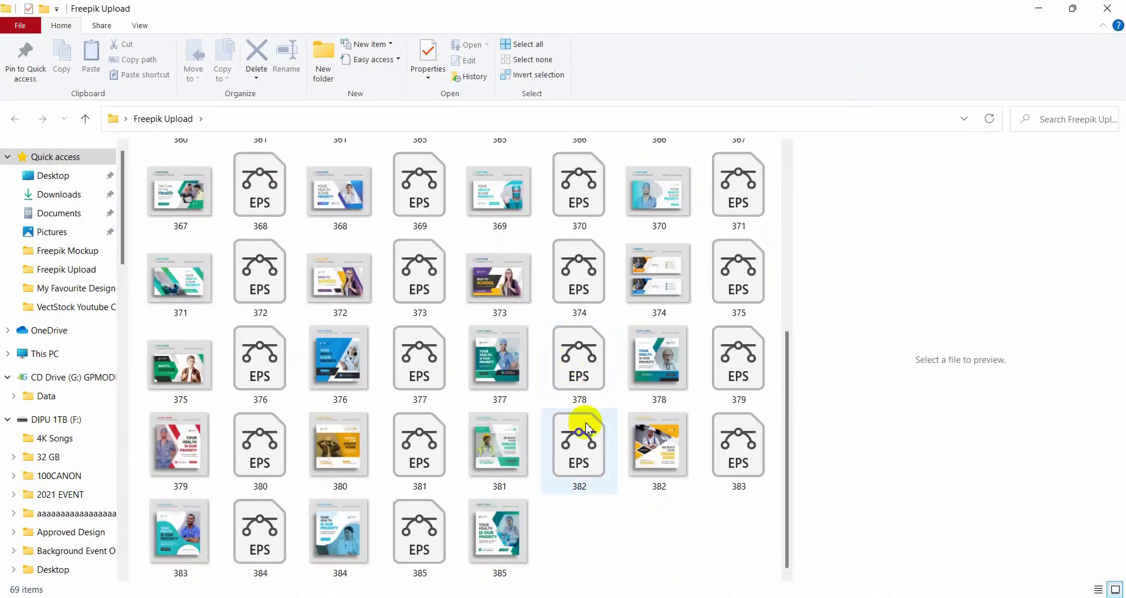
pyautogui.moveTo(744, 528); pyautogui.dragTo(179, 387)
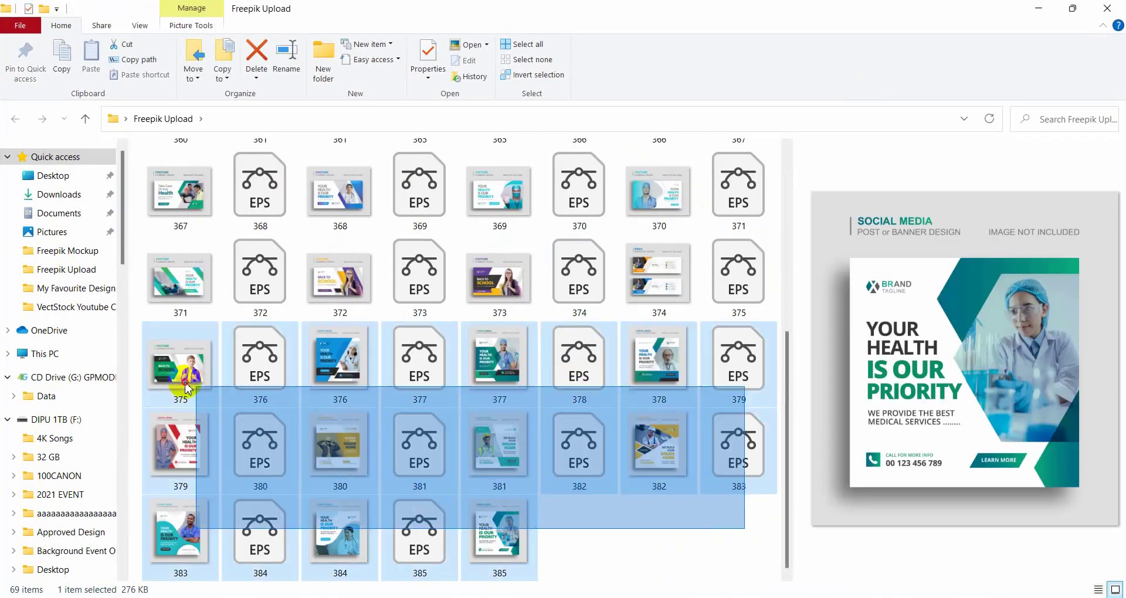
pyautogui.click(598, 533)
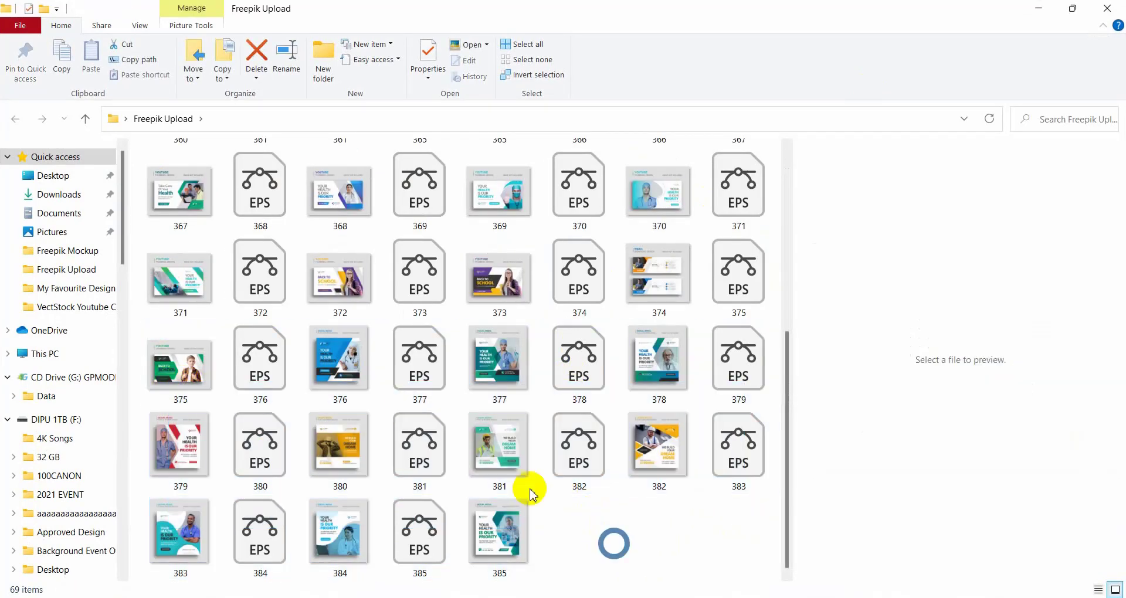
pyautogui.click(332, 366)
pyautogui.click(504, 370)
pyautogui.click(651, 367)
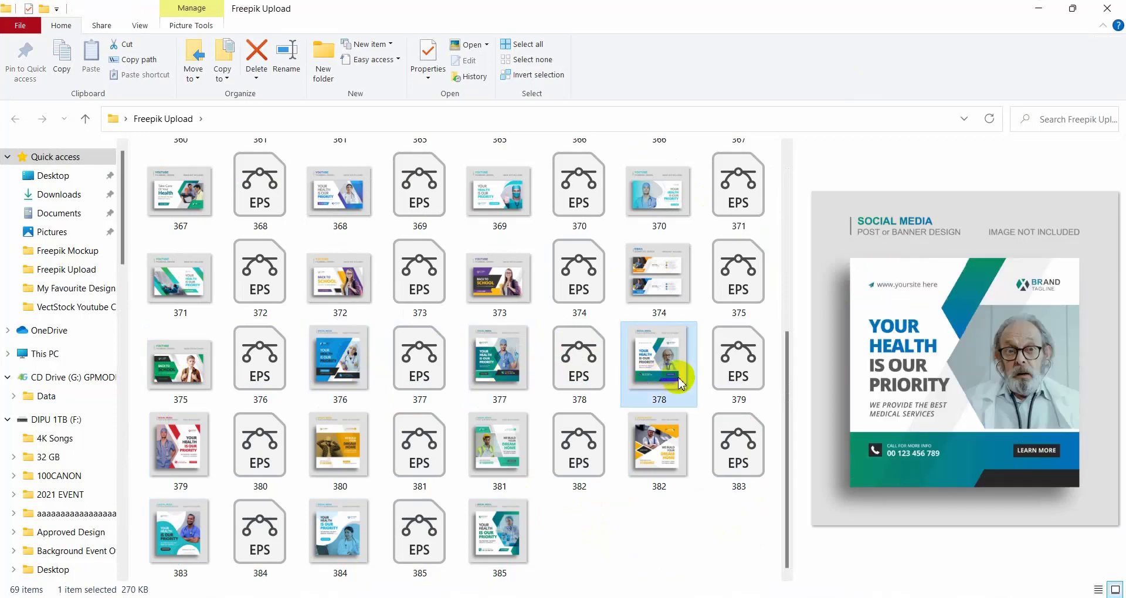
# Preview designs 379 through 385, including the green dream-home and health designs.
pyautogui.click(212, 452)
pyautogui.click(339, 451)
pyautogui.click(500, 451)
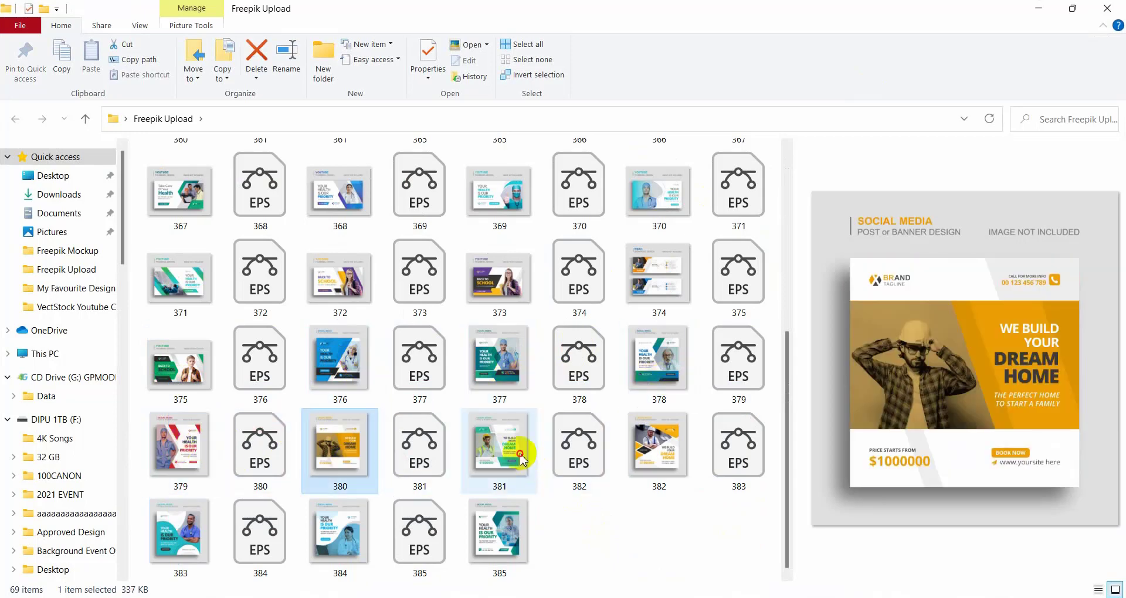
pyautogui.click(665, 457)
pyautogui.click(176, 533)
pyautogui.click(357, 536)
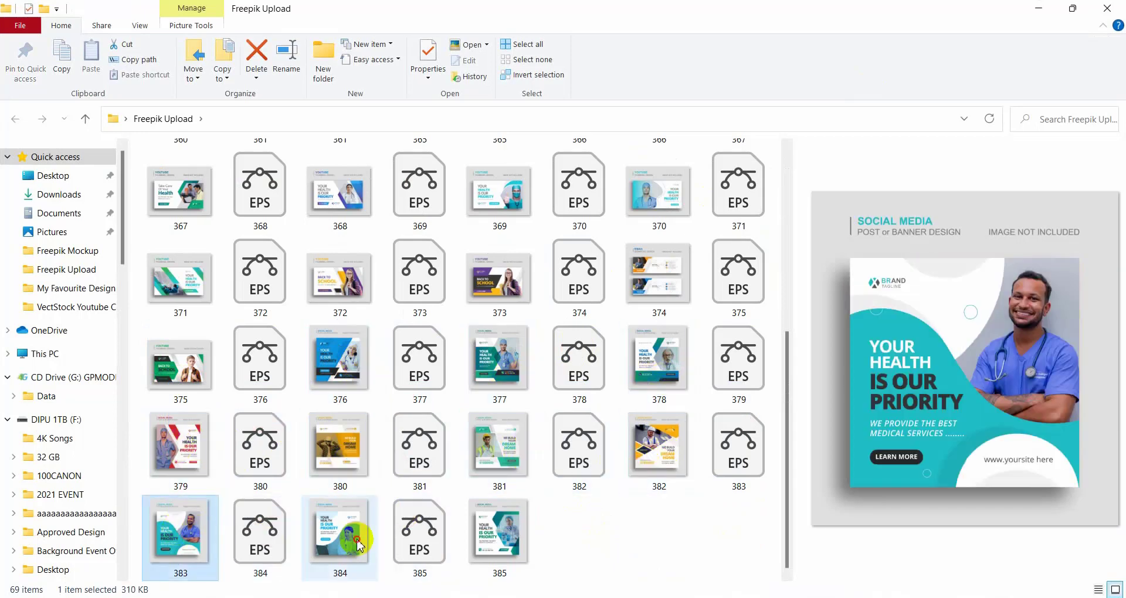
pyautogui.click(495, 537)
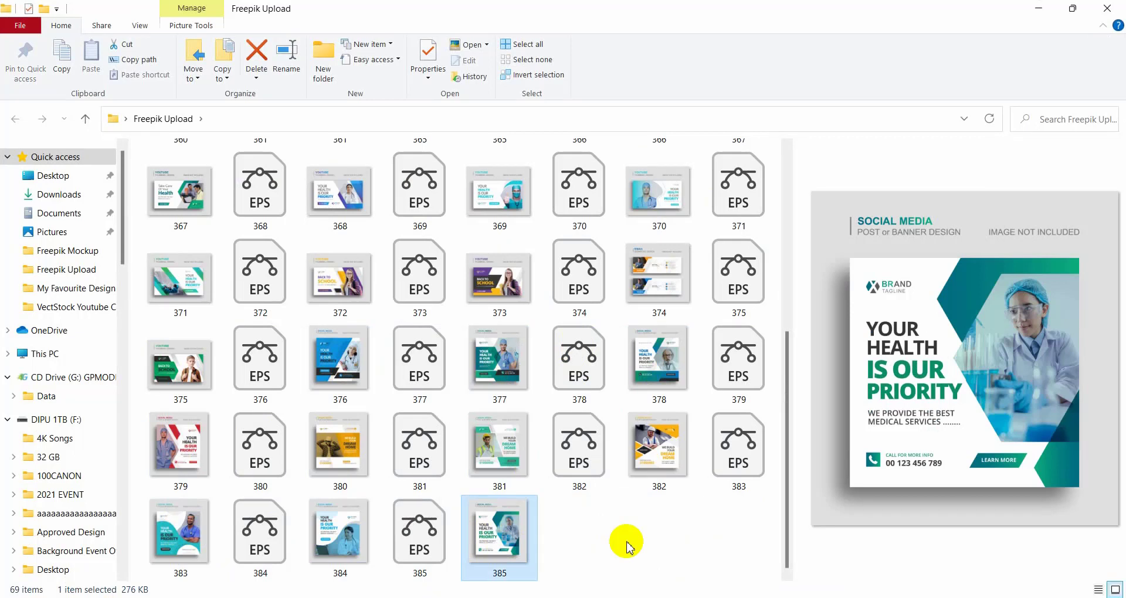
# Recheck design 377 in its JPG and EPS versions, then the 385 health banner.
pyautogui.click(503, 368)
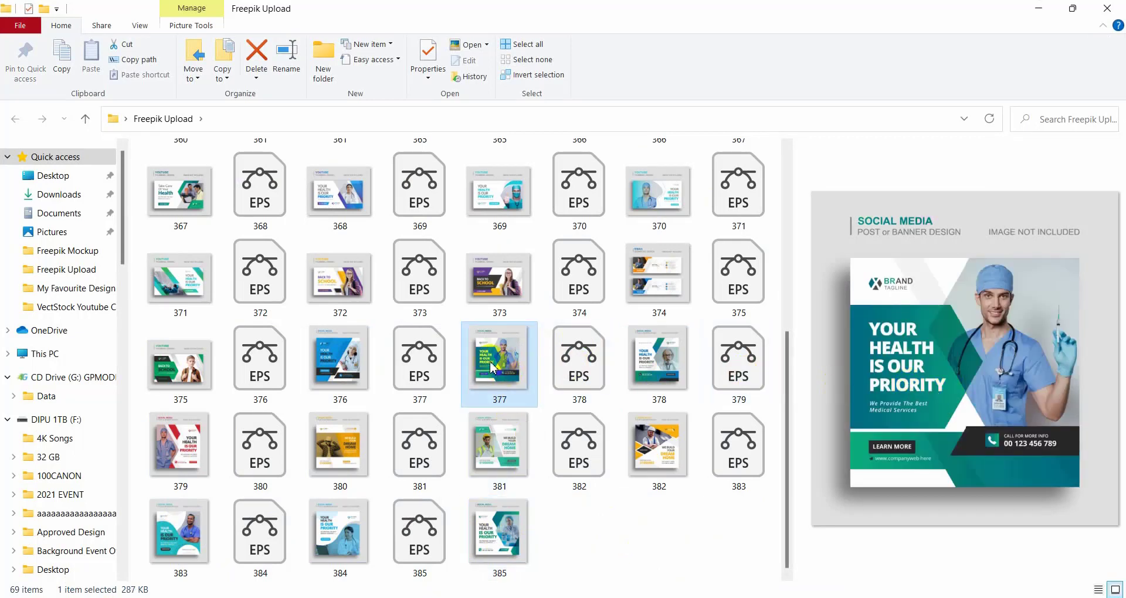
pyautogui.press('Left')
pyautogui.click(494, 367)
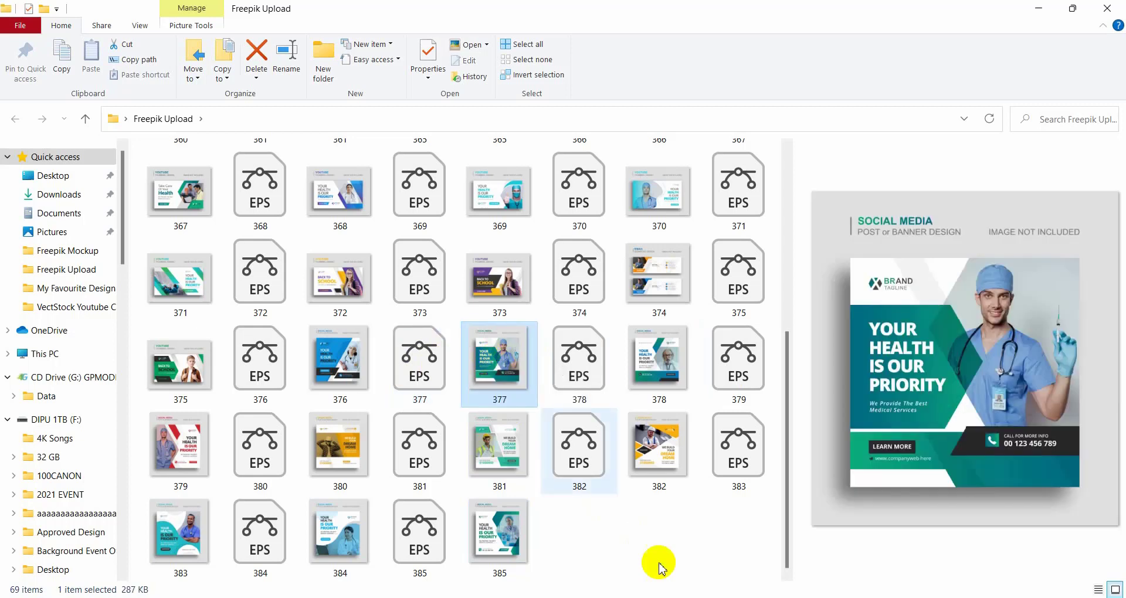
pyautogui.click(609, 548)
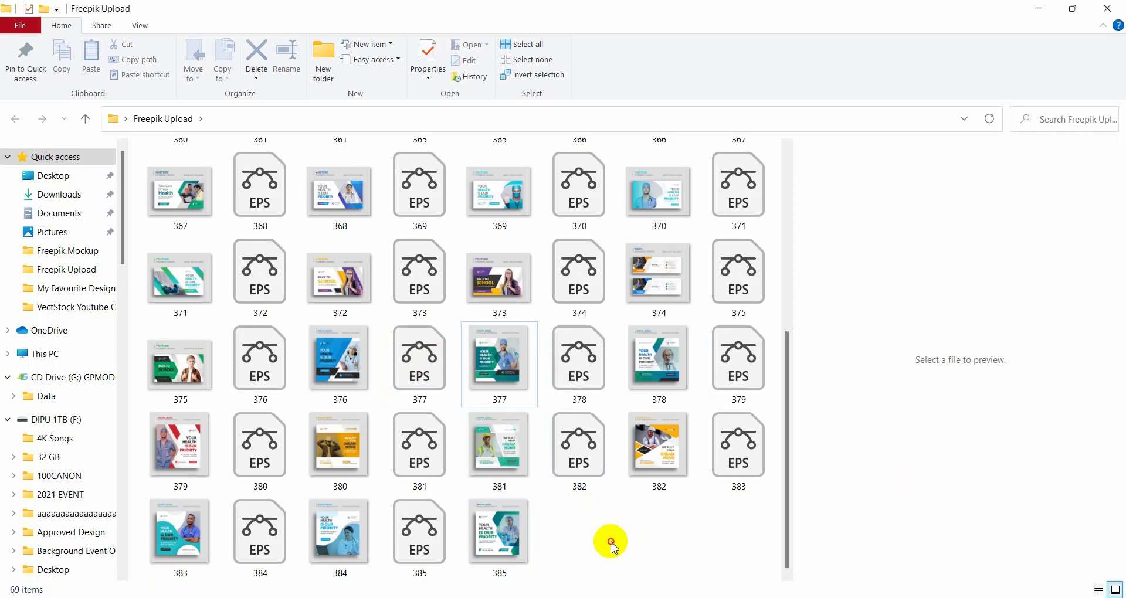
pyautogui.click(495, 539)
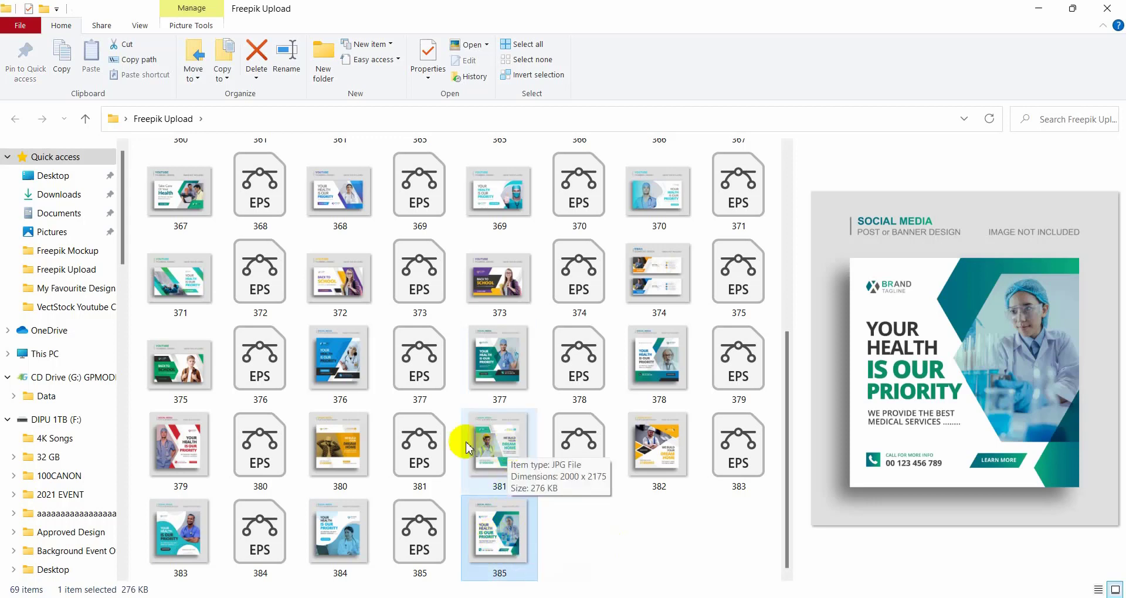
# Open EPS file 381 in Illustrator to check its artboard size, then close it.
pyautogui.click(416, 452)
pyautogui.doubleClick(416, 452)
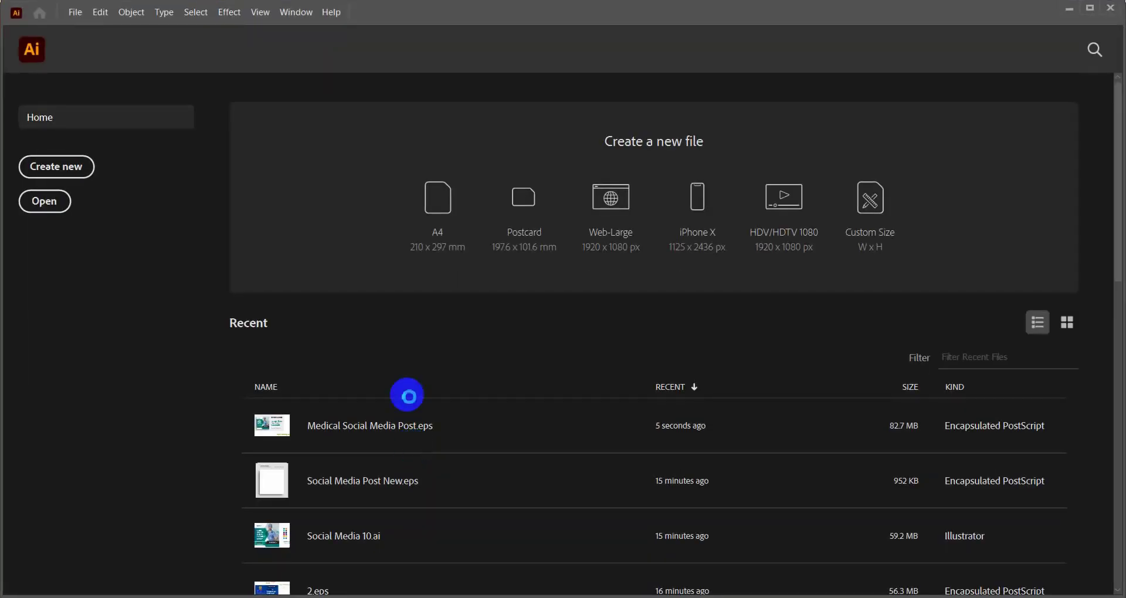
pyautogui.click(19, 295)
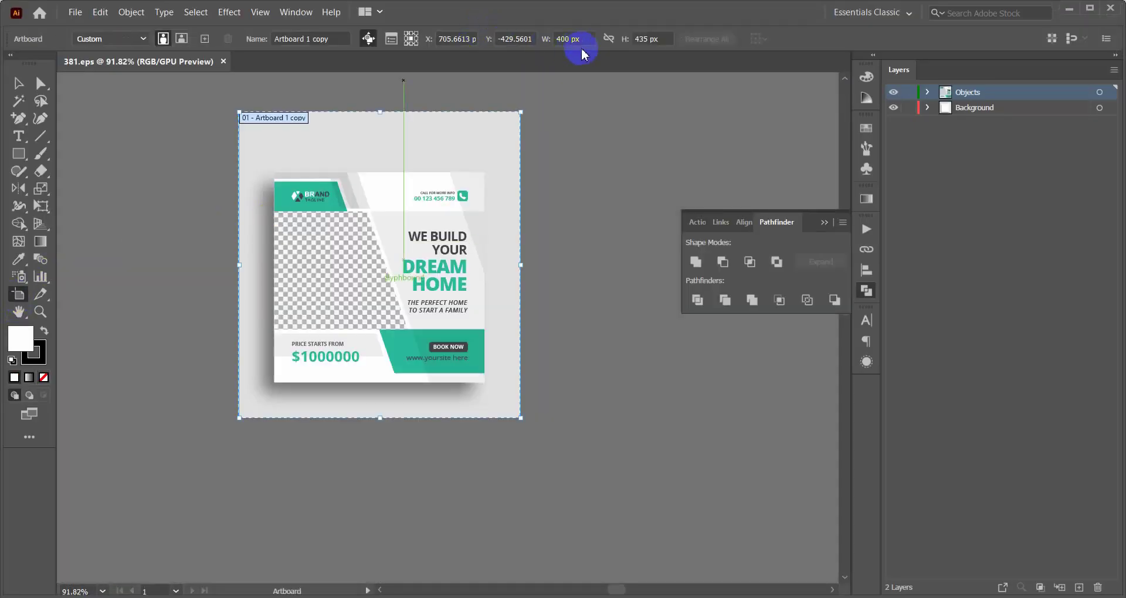
pyautogui.hotkey('ctrl', 'w')
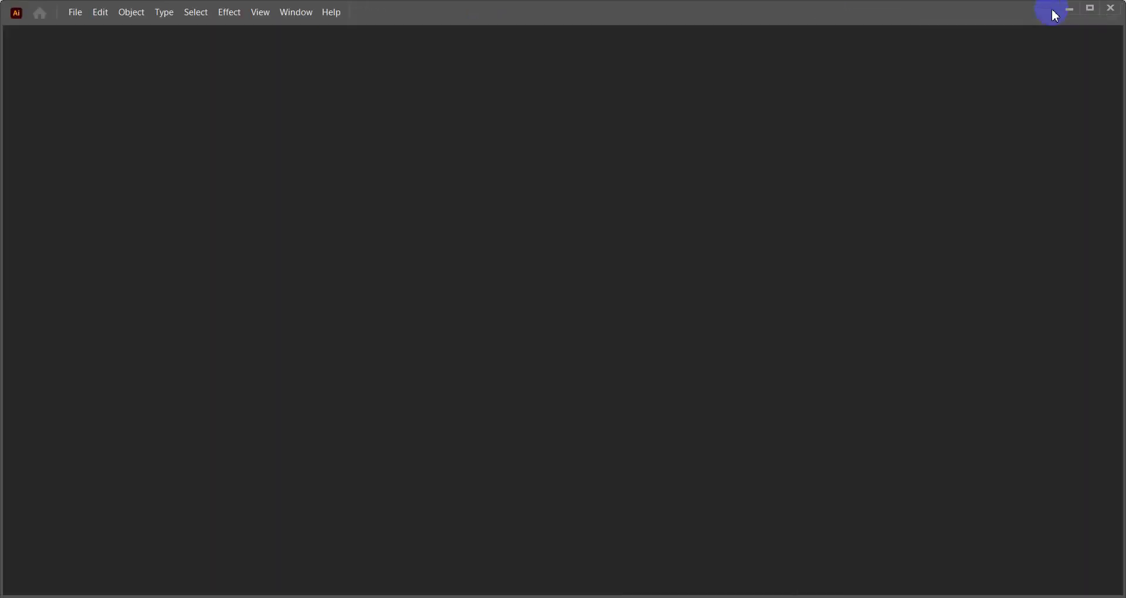
pyautogui.click(1064, 8)
pyautogui.click(650, 531)
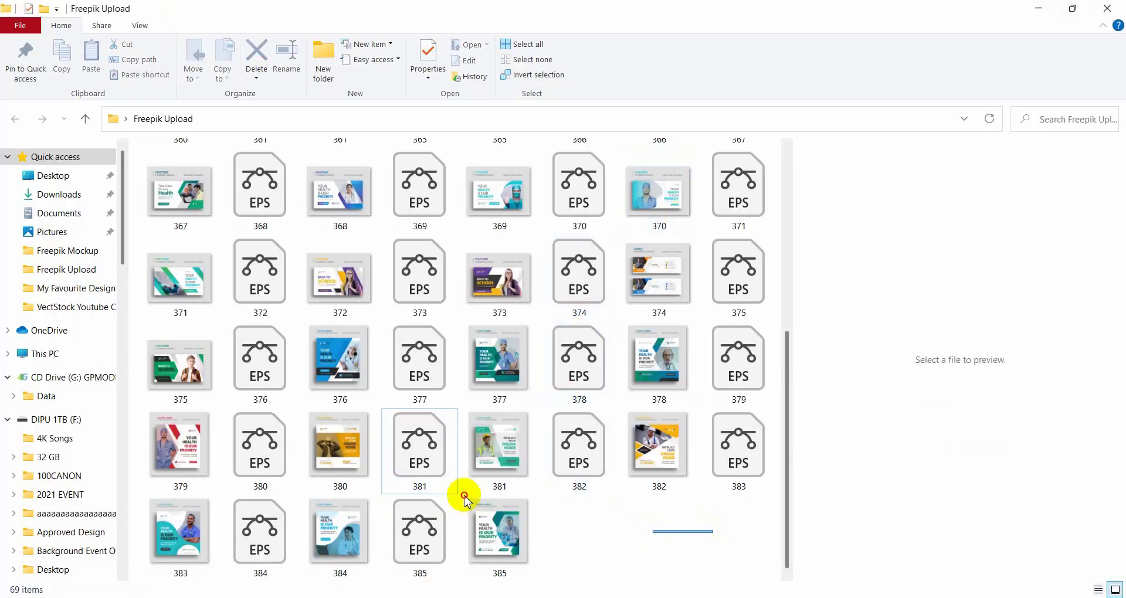
# Select the 18 files from 376 to 385 and switch to Chrome's Dashboard tab.
pyautogui.moveTo(713, 531); pyautogui.dragTo(287, 375)
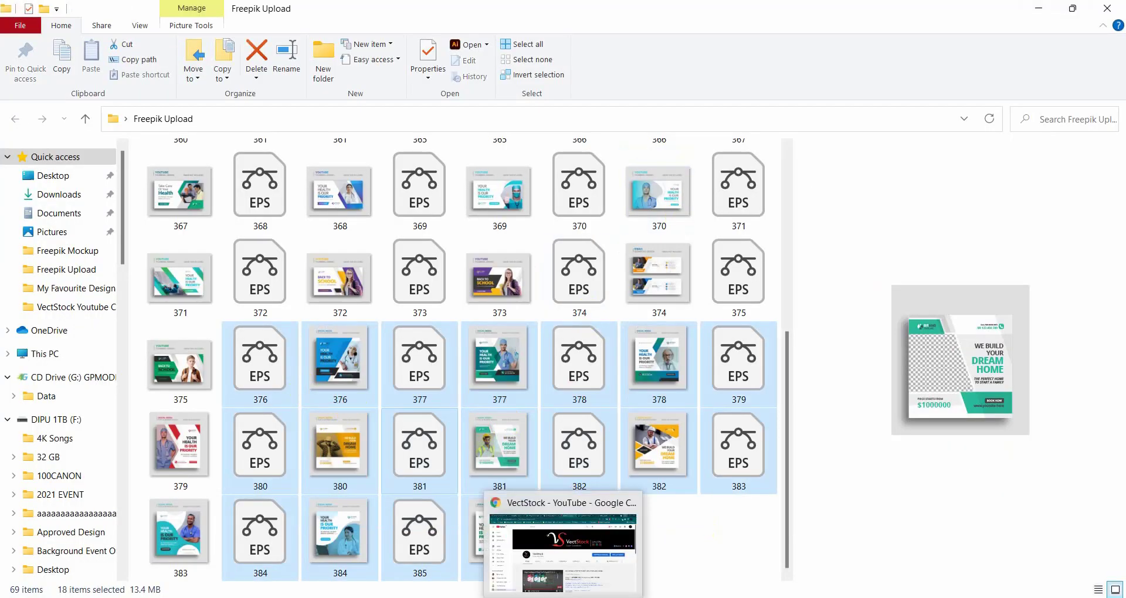
pyautogui.click(562, 562)
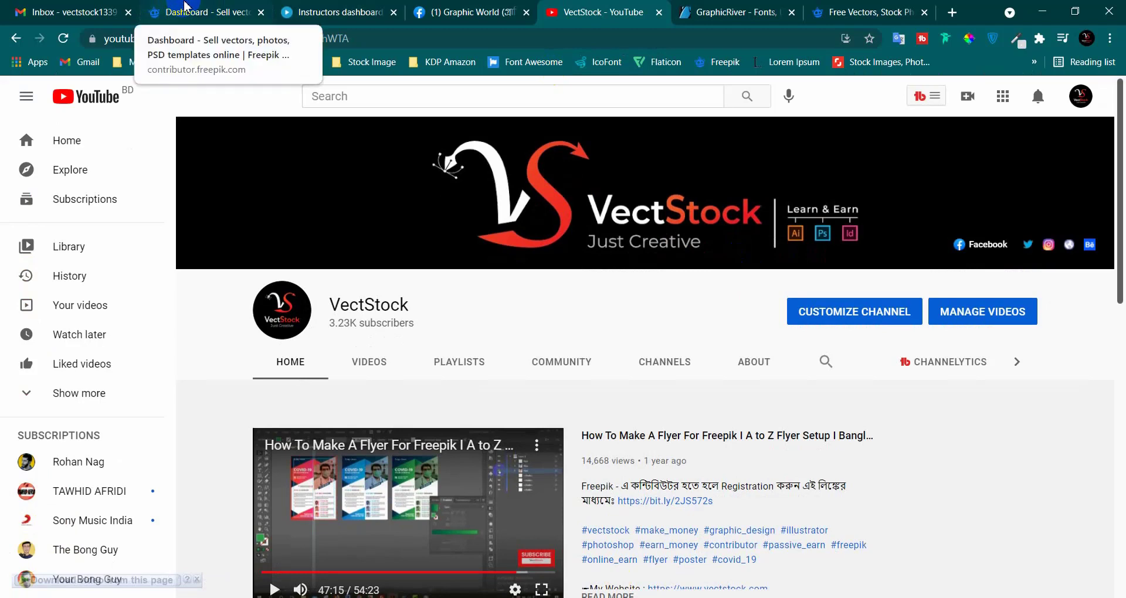
pyautogui.click(185, 8)
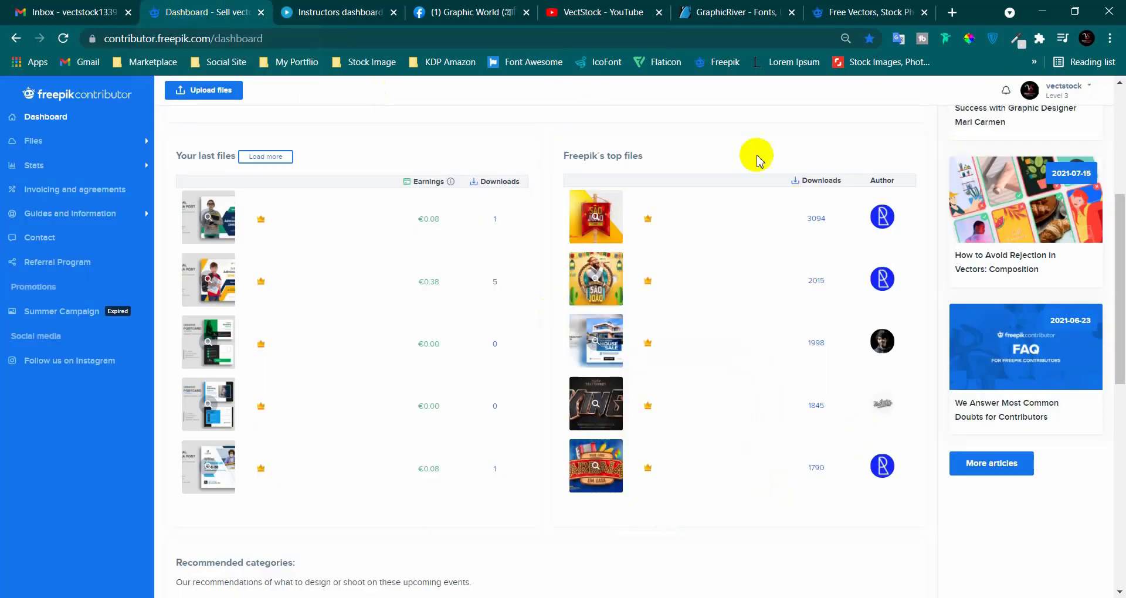
# Go to Files > Upload files and open the Web Upload browse file picker.
pyautogui.click(199, 93)
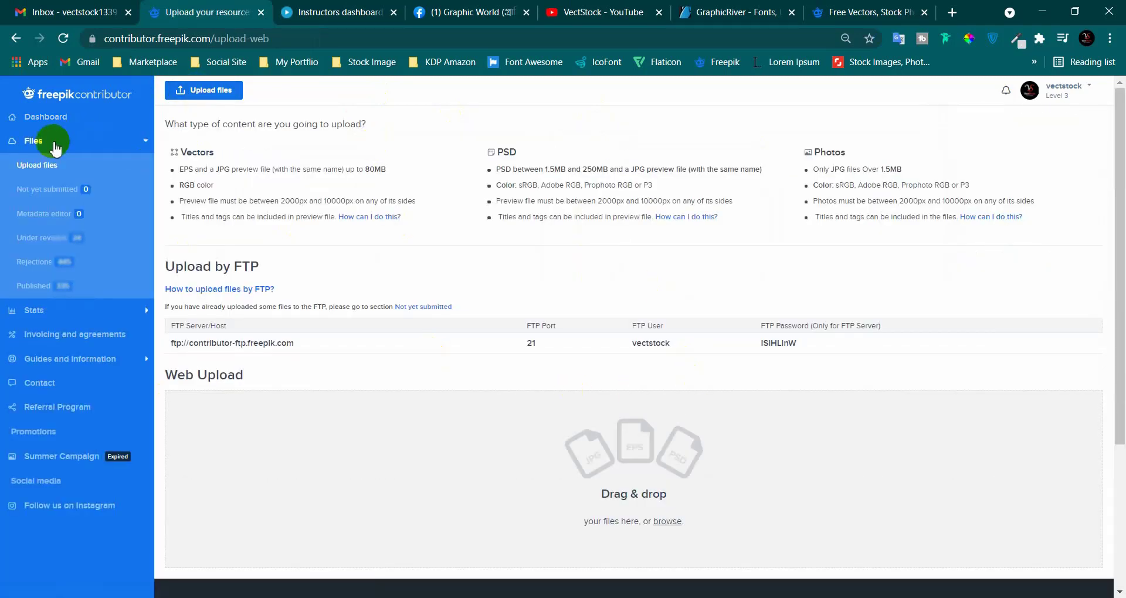
pyautogui.click(144, 140)
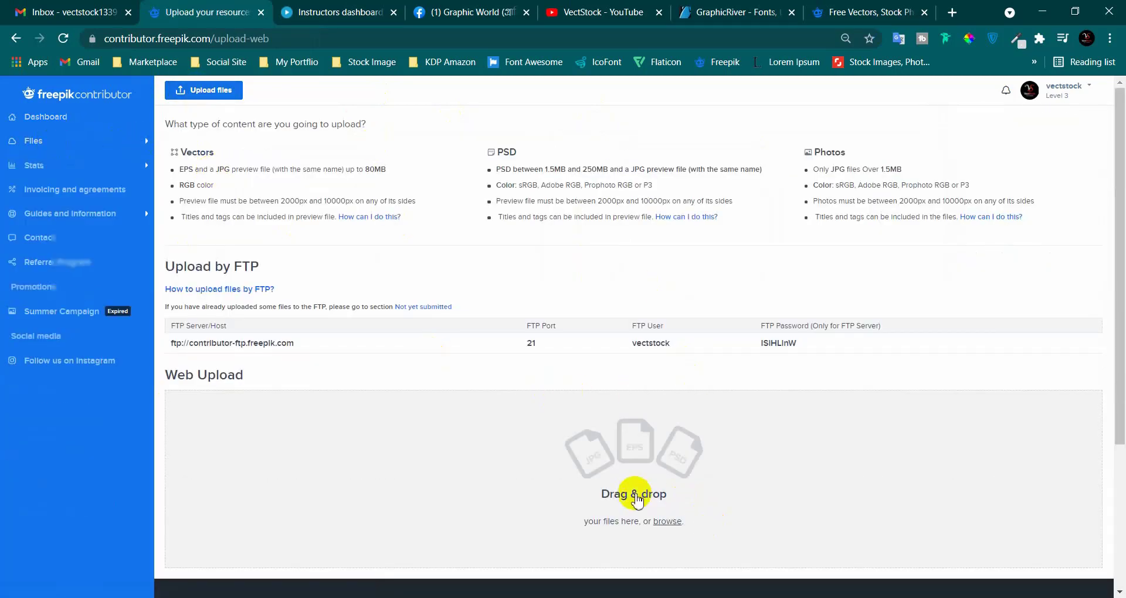
pyautogui.scroll(-3, 664, 410)
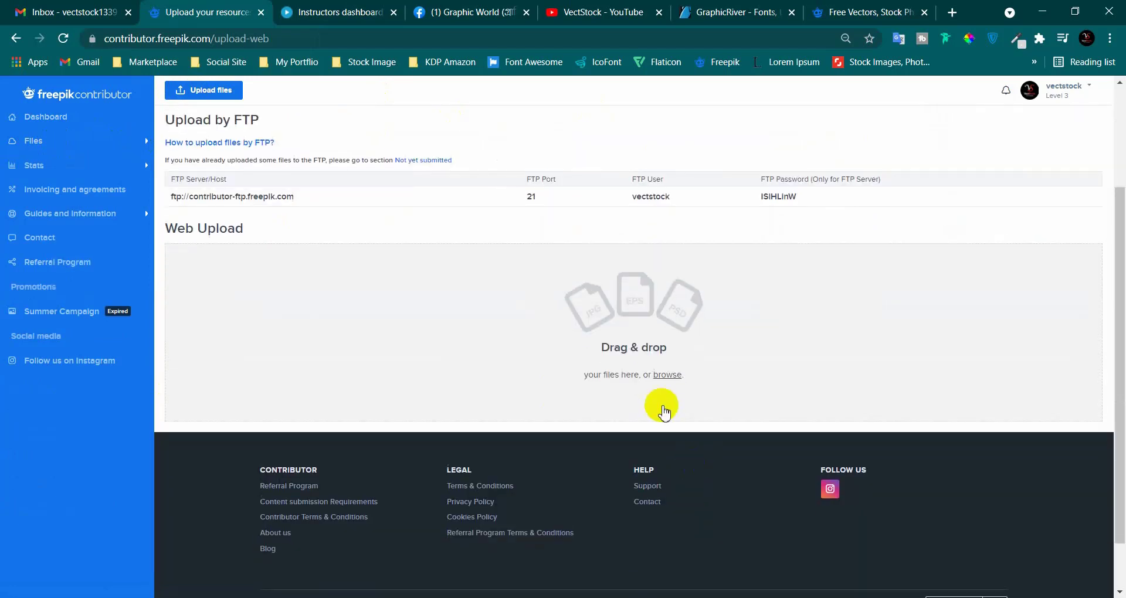
pyautogui.scroll(1, 662, 412)
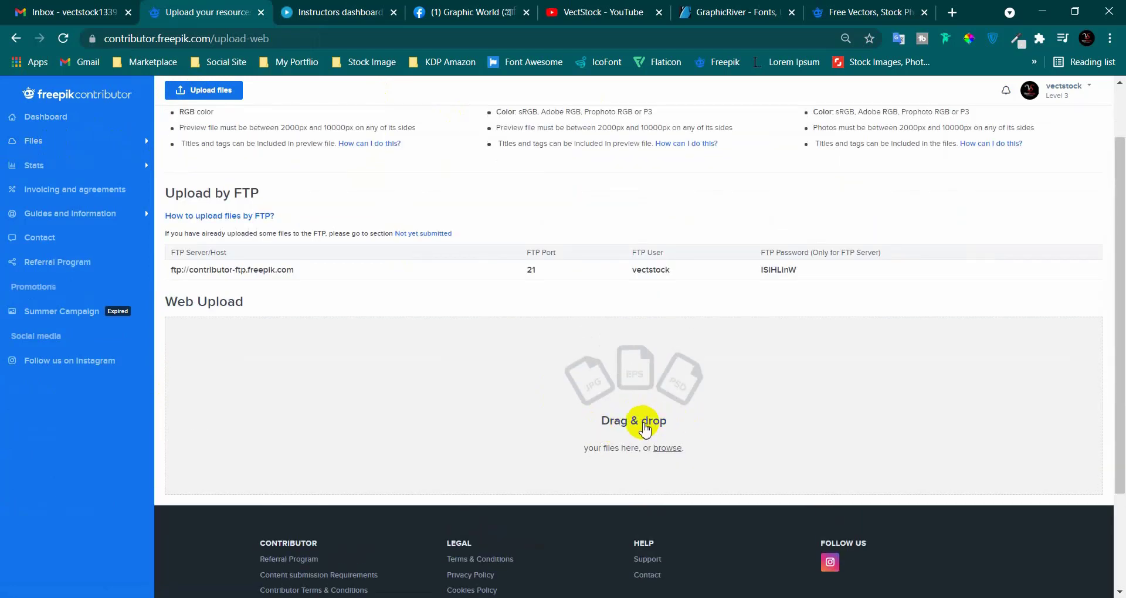
pyautogui.click(645, 430)
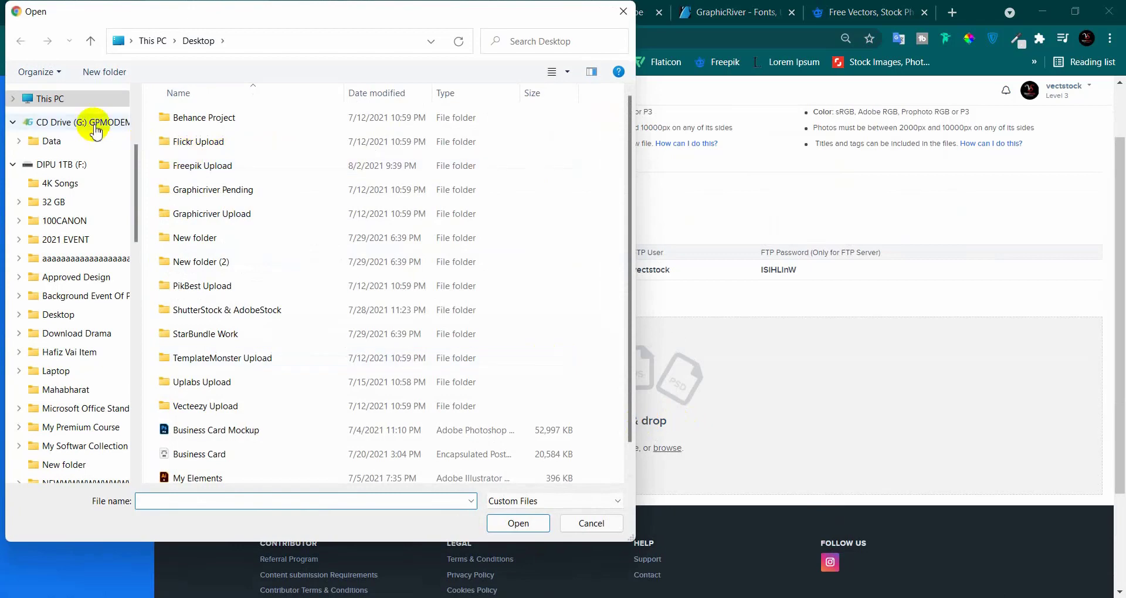
# In the Freepik Upload folder, select EPS and JPG files 376–385 and open them for upload.
pyautogui.doubleClick(214, 168)
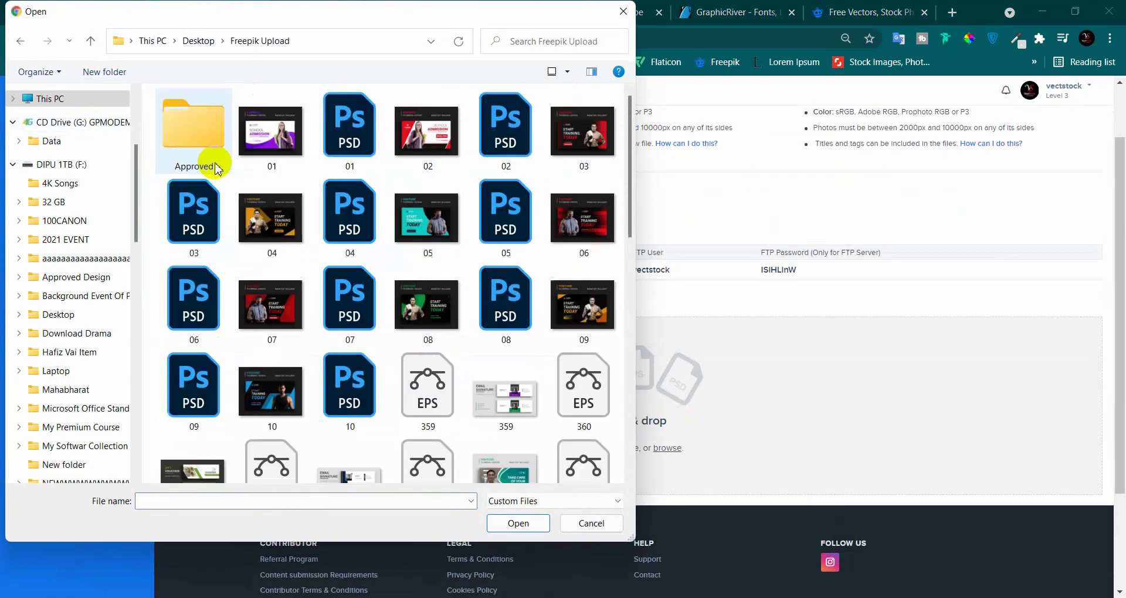
pyautogui.scroll(-15, 449, 351)
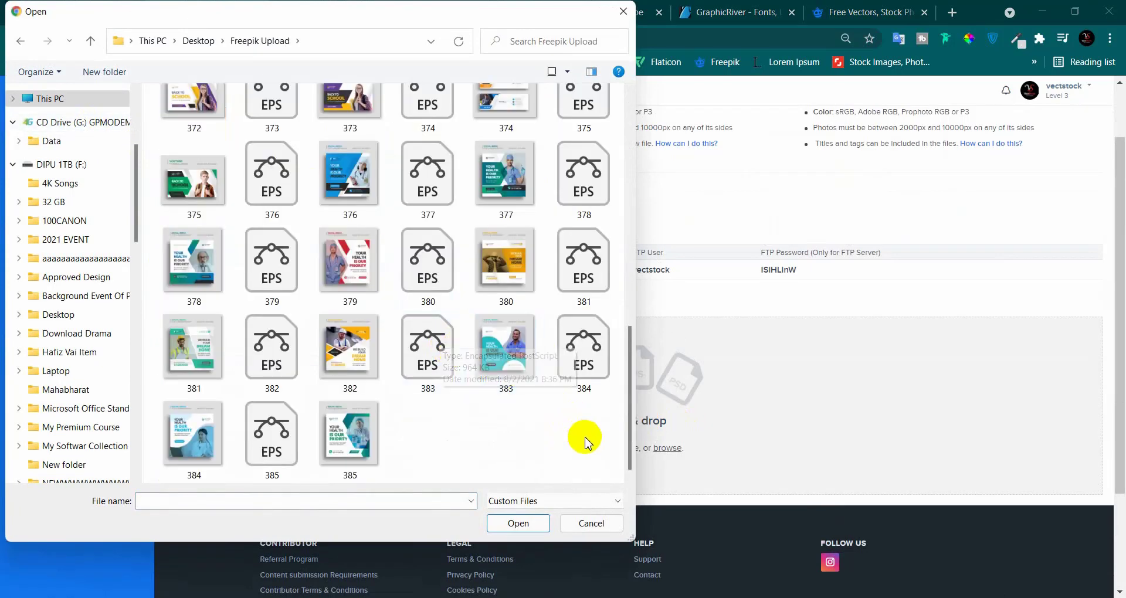
pyautogui.moveTo(585, 437); pyautogui.dragTo(168, 254)
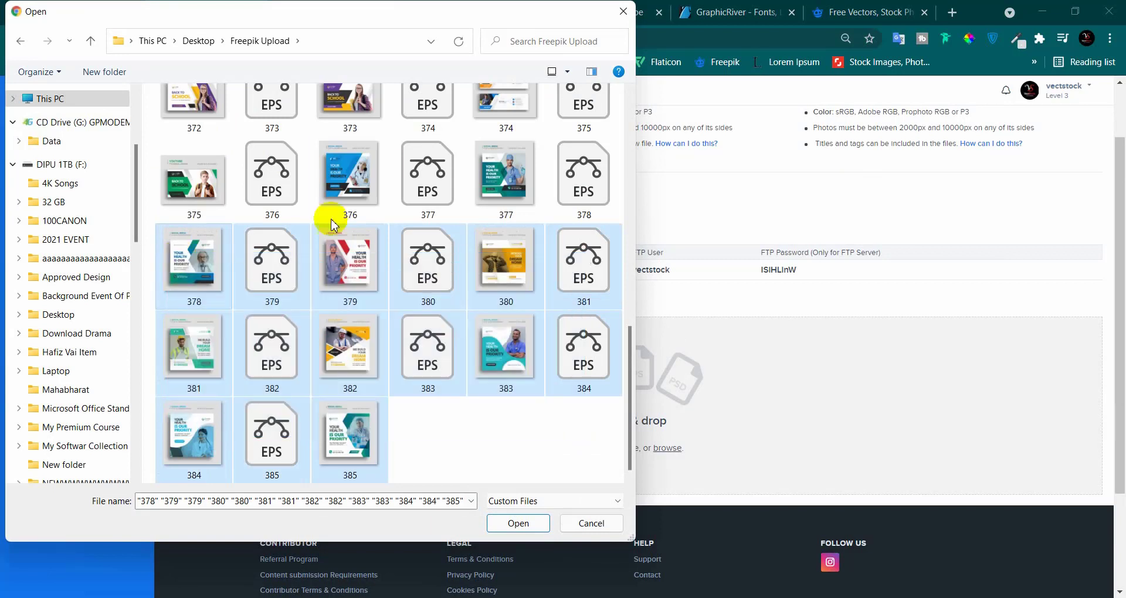
pyautogui.keyDown('ctrl'); pyautogui.click(271, 173); pyautogui.keyUp('ctrl')
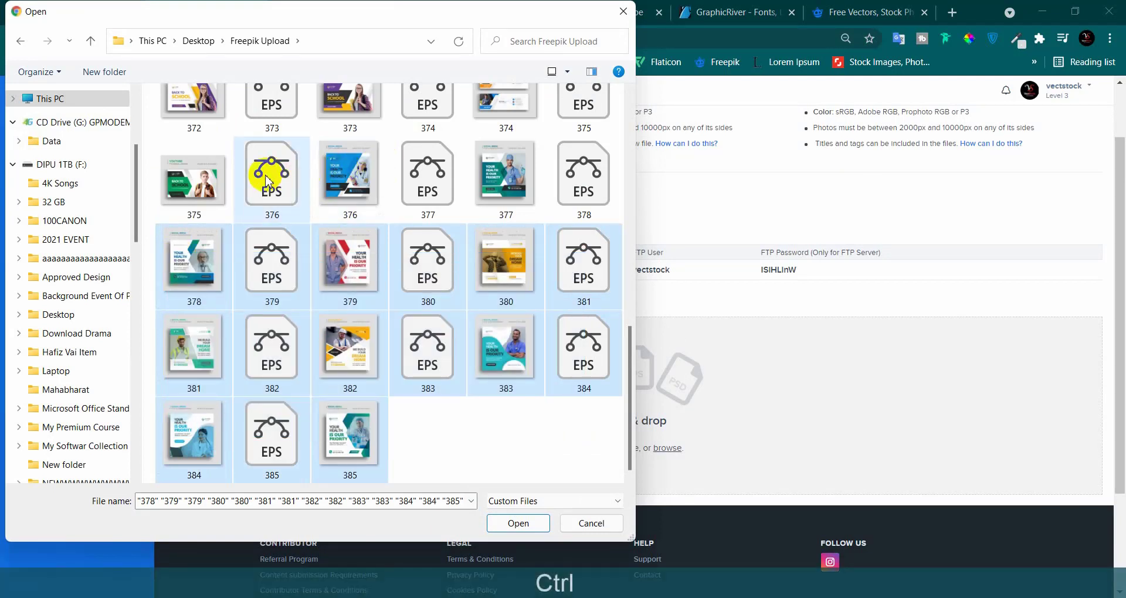
pyautogui.keyDown('ctrl'); pyautogui.click(348, 173); pyautogui.keyUp('ctrl')
pyautogui.keyDown('ctrl'); pyautogui.click(427, 176); pyautogui.keyUp('ctrl')
pyautogui.keyDown('ctrl'); pyautogui.click(506, 187); pyautogui.keyUp('ctrl')
pyautogui.keyDown('ctrl'); pyautogui.click(582, 176); pyautogui.keyUp('ctrl')
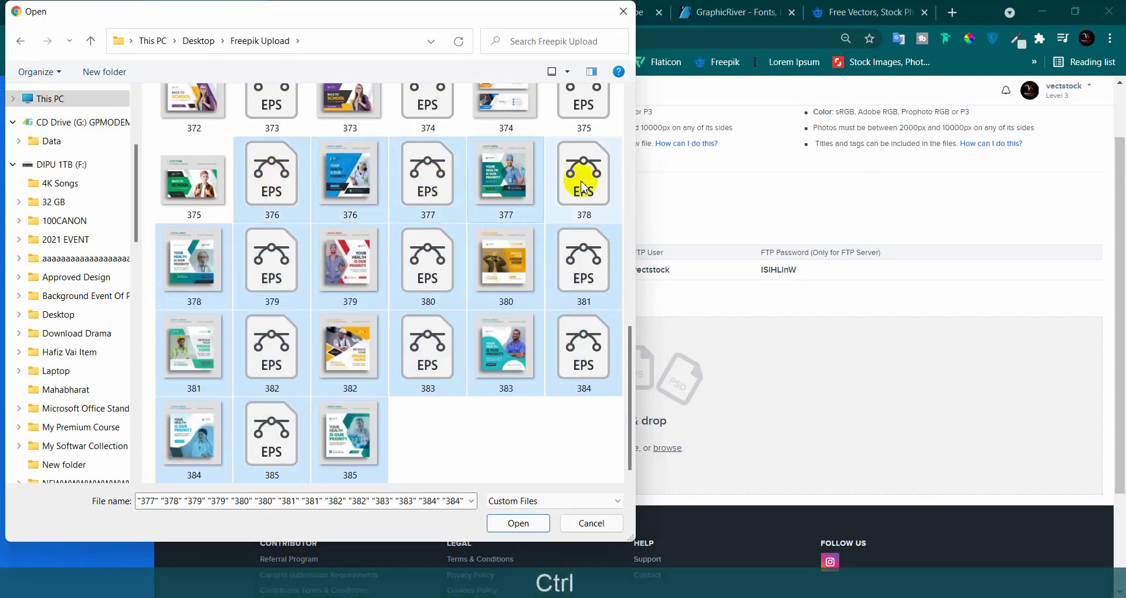
pyautogui.click(519, 523)
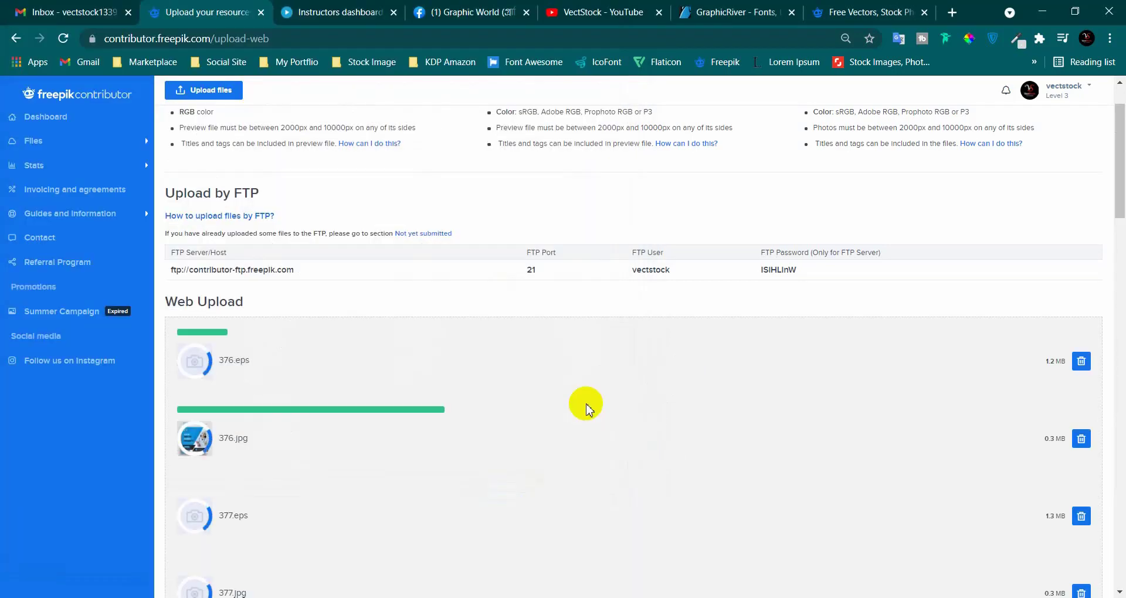
# Scroll down the Web Upload list until every file through 385.eps and 385.jpg shows complete.
pyautogui.scroll(-1, 607, 460)
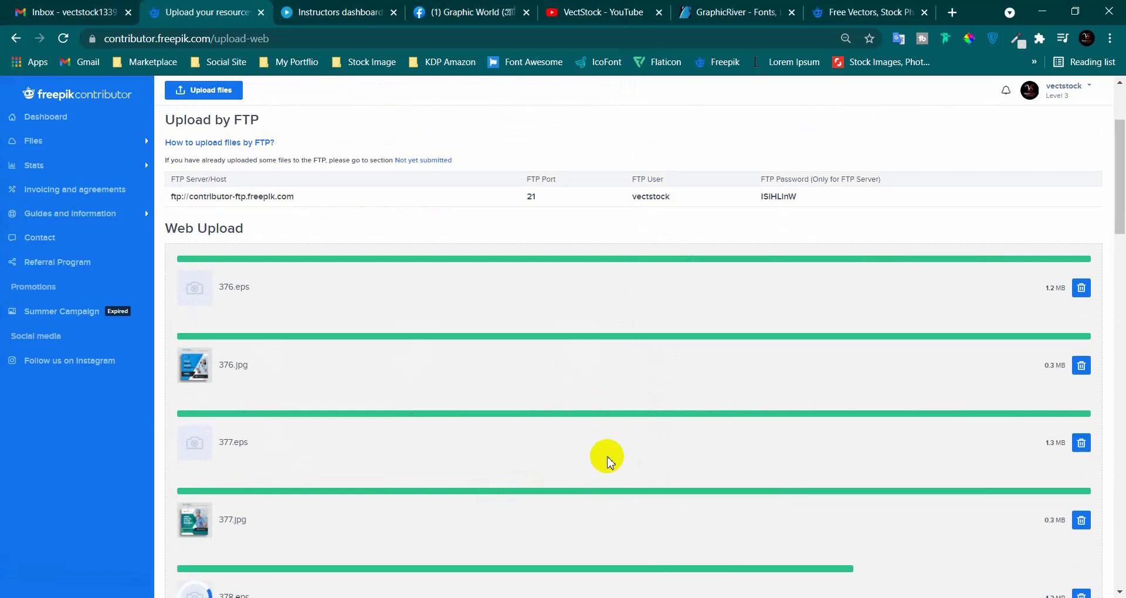
pyautogui.scroll(-1, 594, 451)
pyautogui.scroll(-2, 586, 434)
pyautogui.scroll(-1, 580, 411)
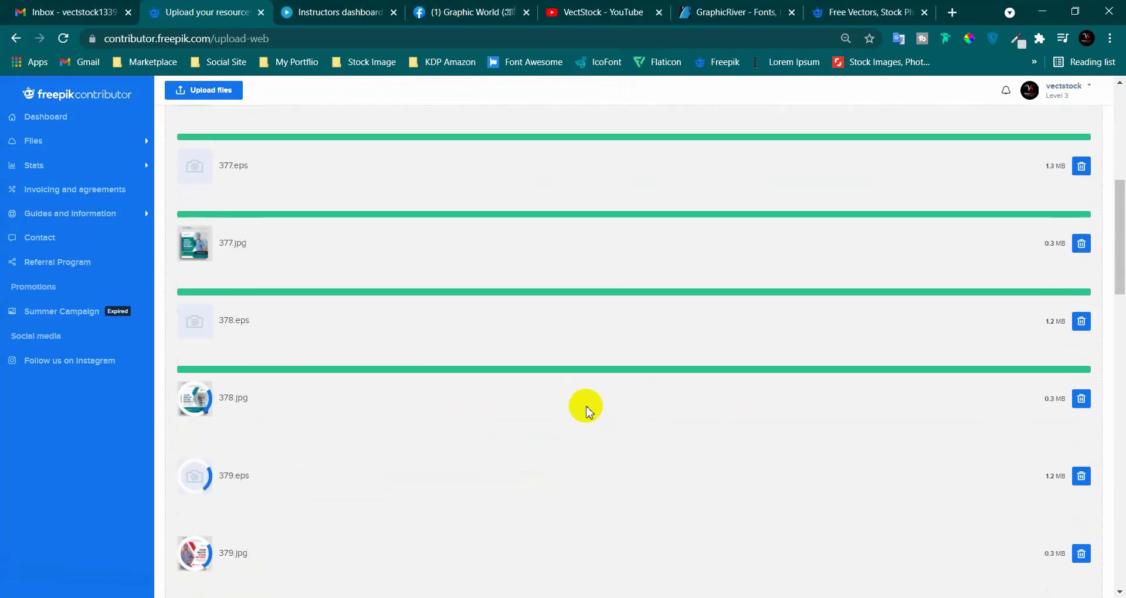
pyautogui.scroll(-2, 598, 403)
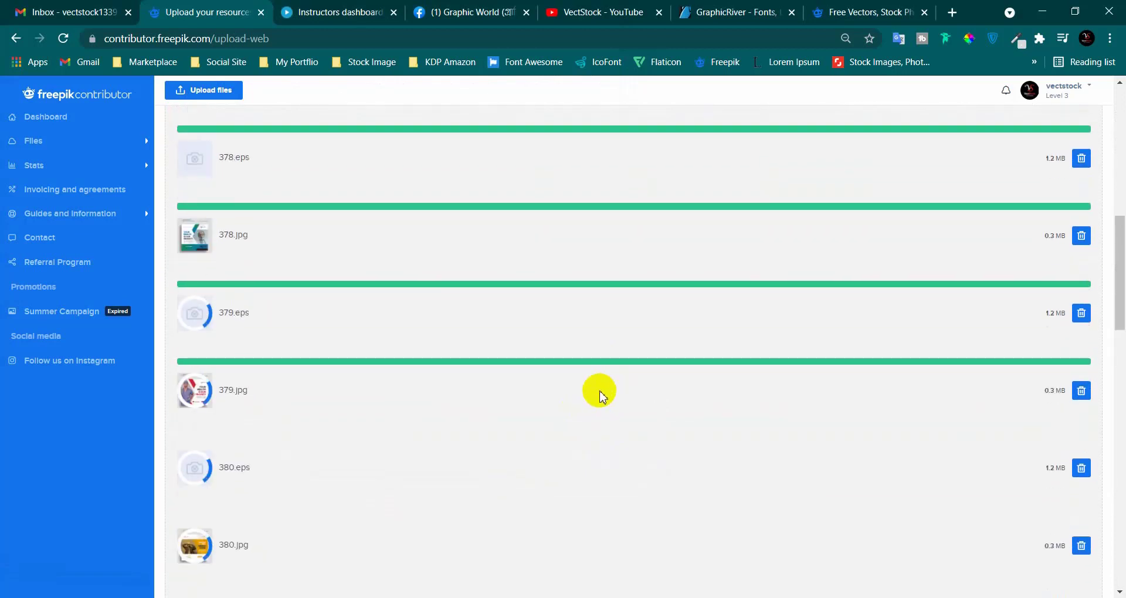
pyautogui.scroll(-1, 585, 392)
pyautogui.scroll(-1, 589, 375)
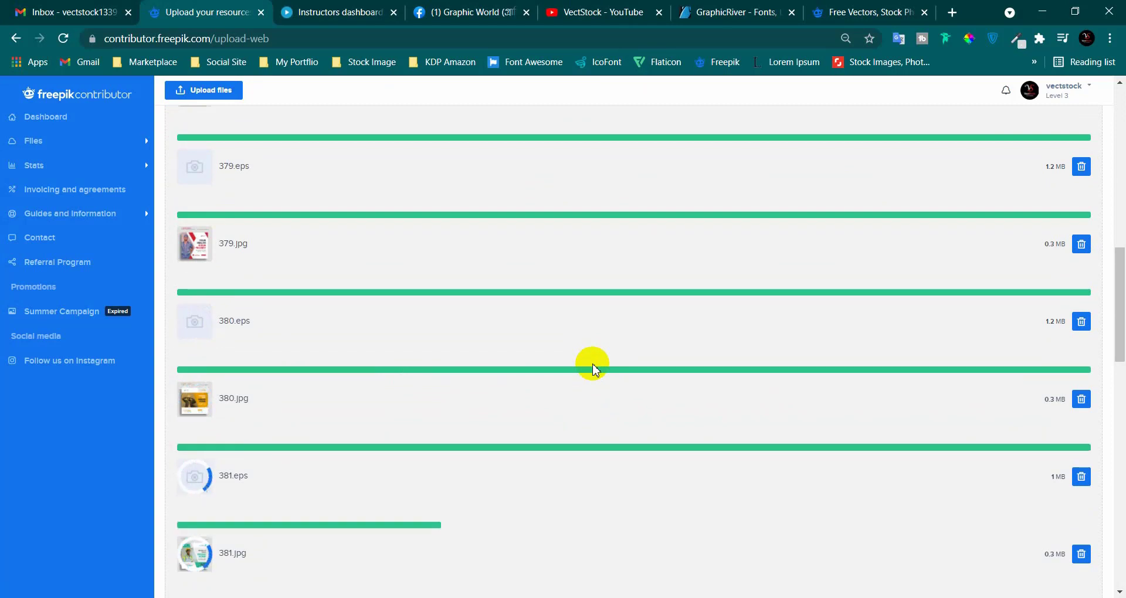
pyautogui.scroll(-2, 593, 368)
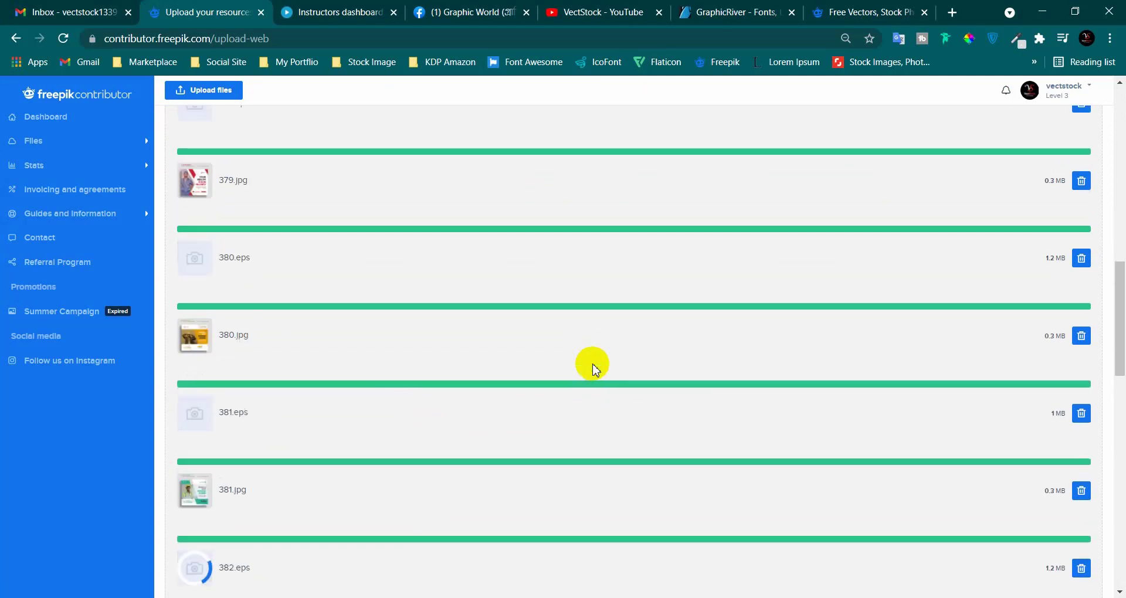
pyautogui.scroll(-2, 592, 364)
pyautogui.scroll(-2, 592, 363)
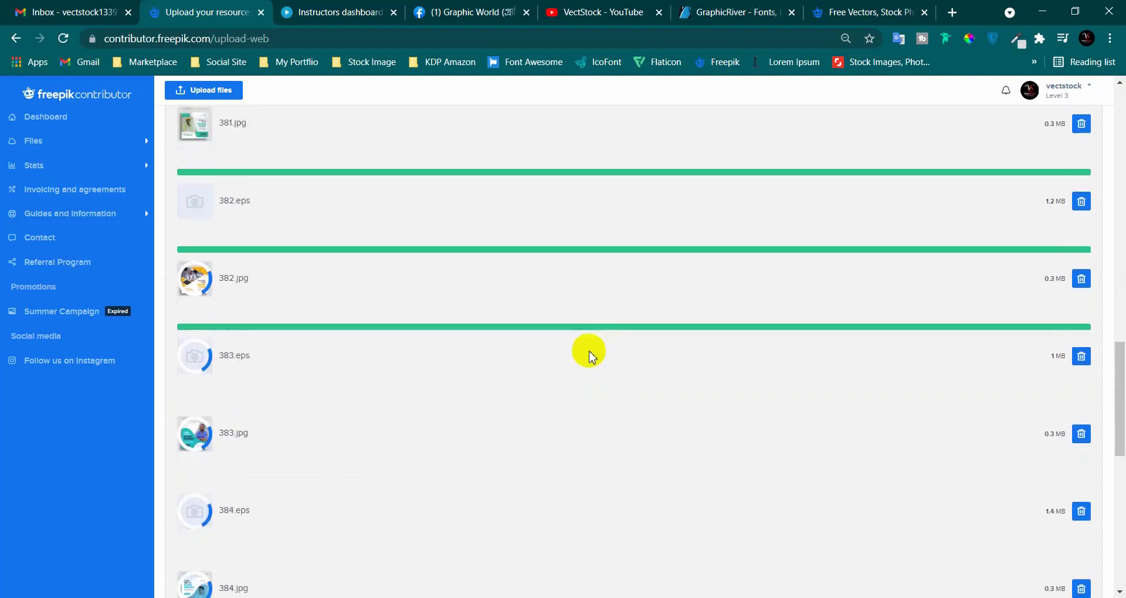
pyautogui.scroll(-2, 593, 354)
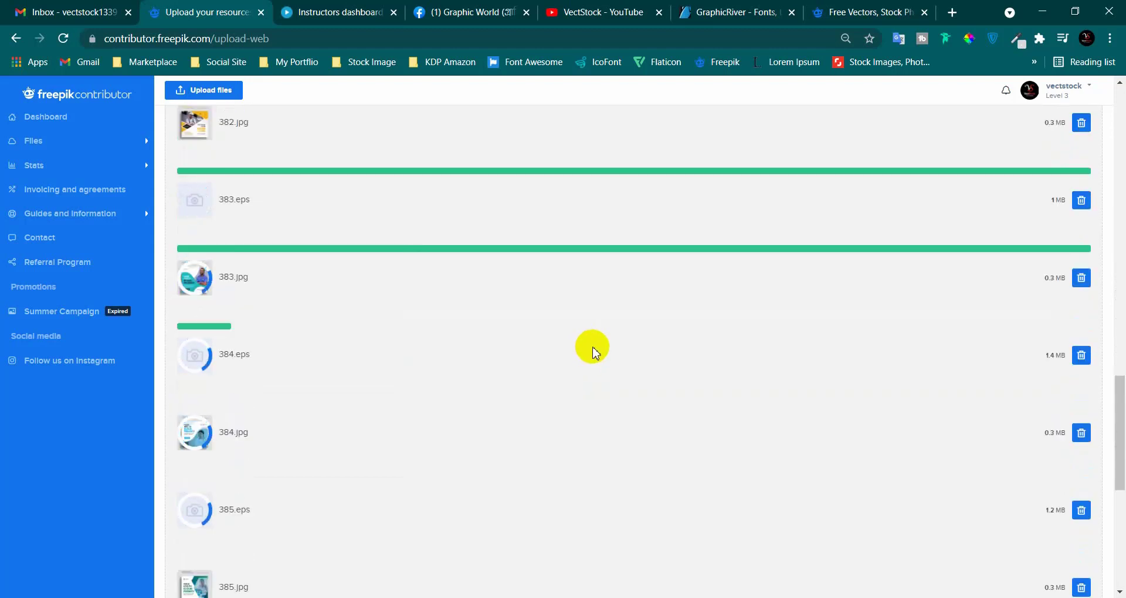
pyautogui.scroll(-1, 603, 352)
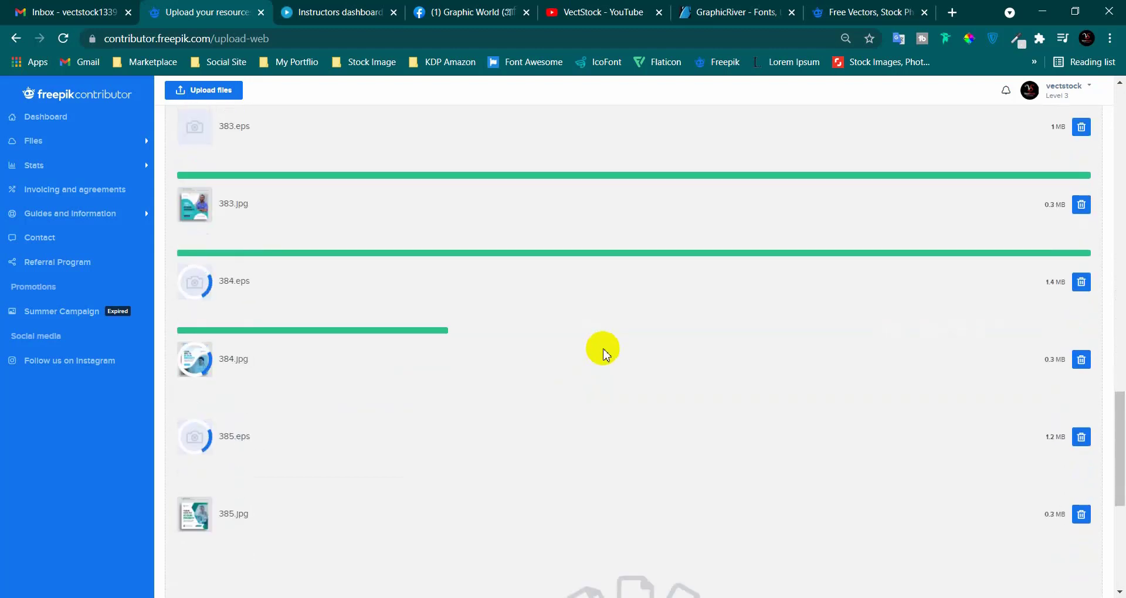
pyautogui.scroll(-1, 603, 351)
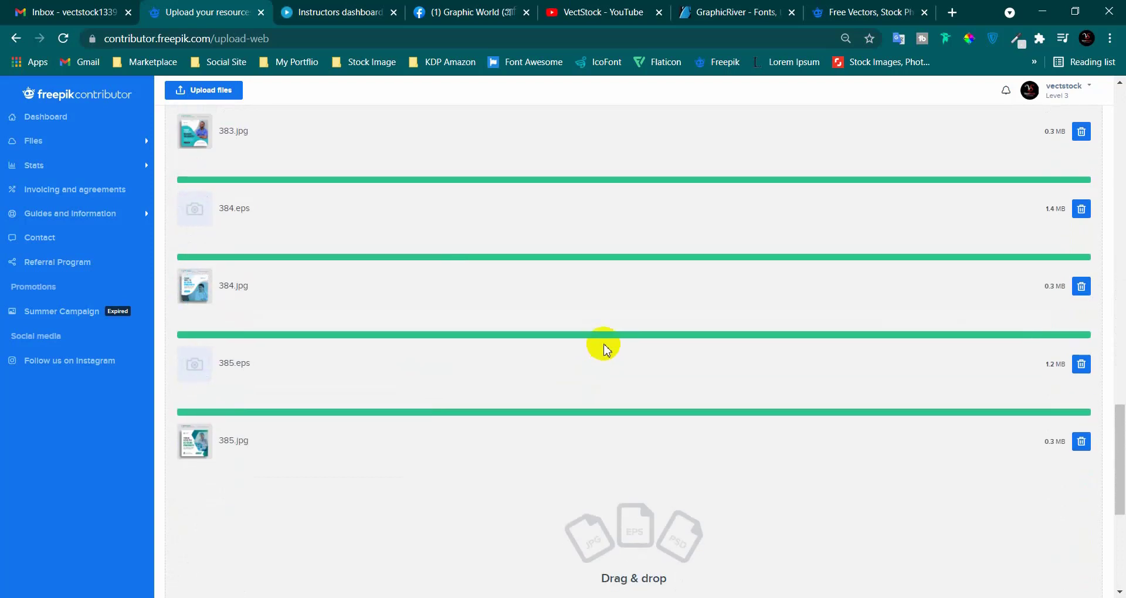
pyautogui.scroll(-2, 606, 349)
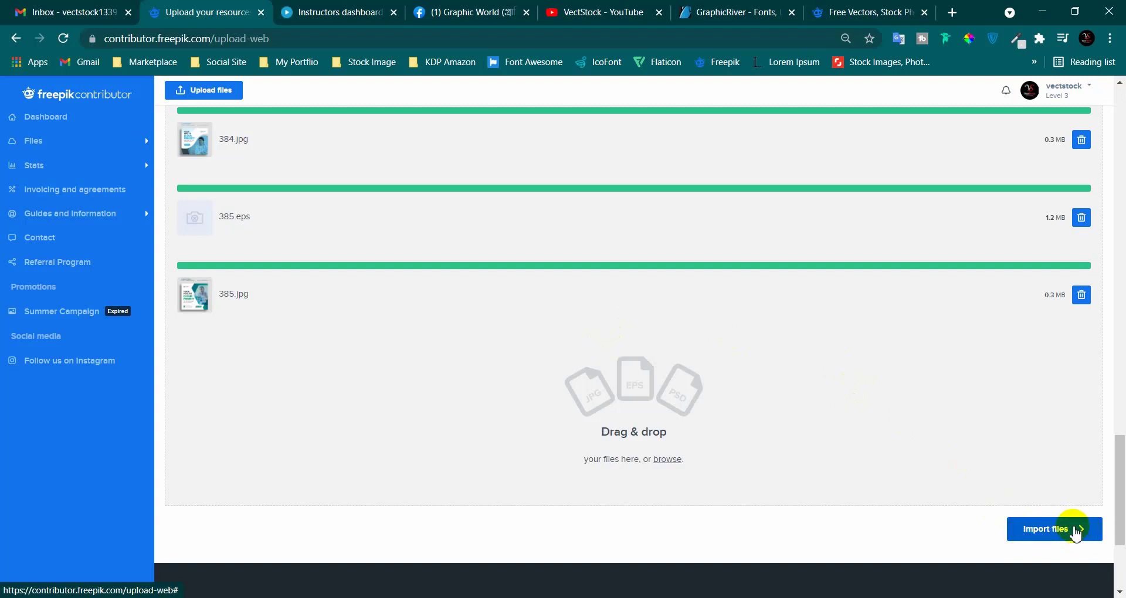
# Import the uploads and review the ten EPS files 376–385 flagged for title and tag errors.
pyautogui.click(1059, 538)
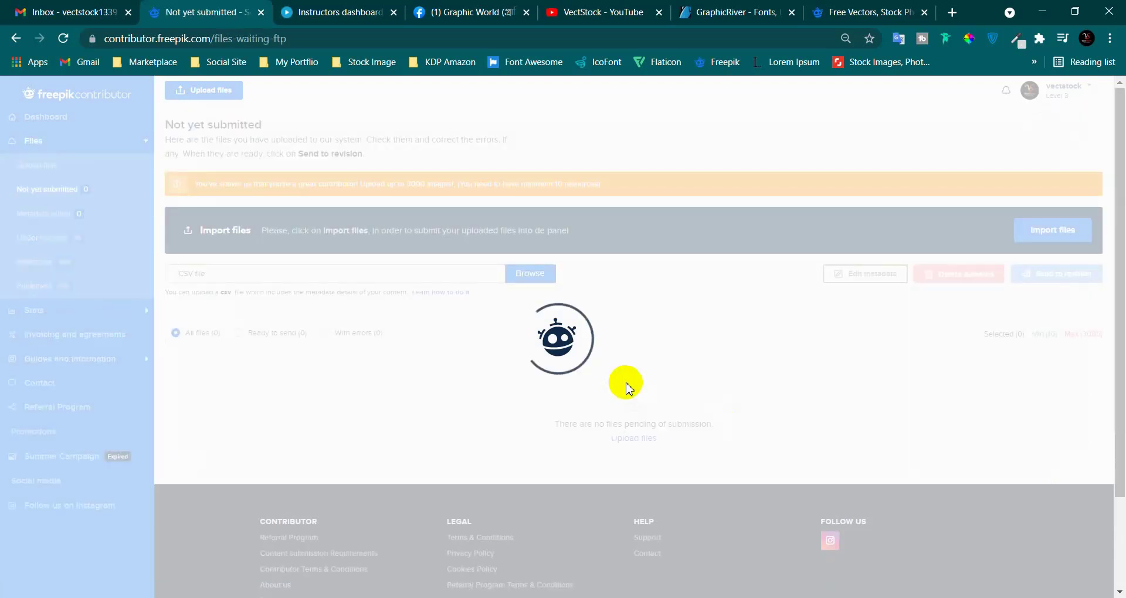
pyautogui.scroll(-3, 706, 384)
pyautogui.scroll(-2, 705, 384)
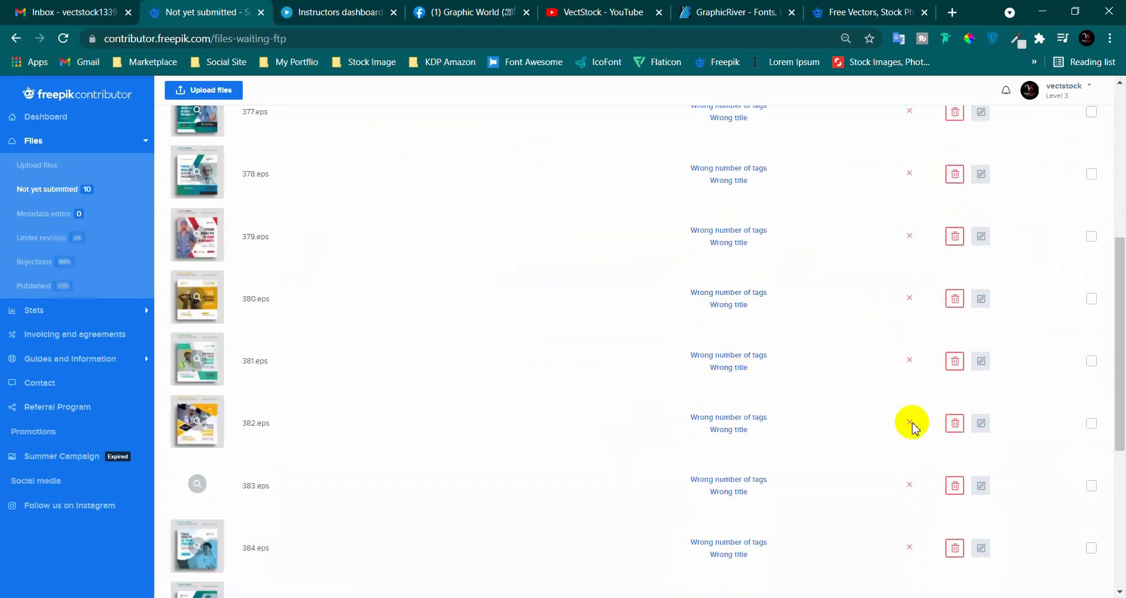
pyautogui.scroll(-3, 912, 422)
pyautogui.scroll(3, 932, 363)
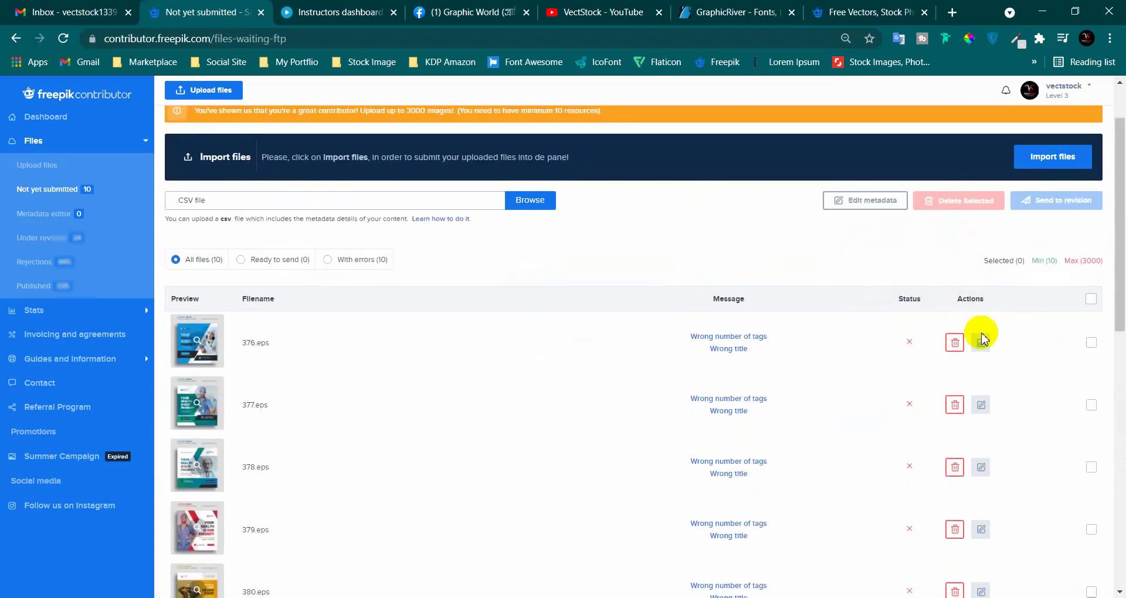
# Open Edit metadata with file 376 selected and its Tags field active, then switch to GraphicRiver.
pyautogui.click(980, 342)
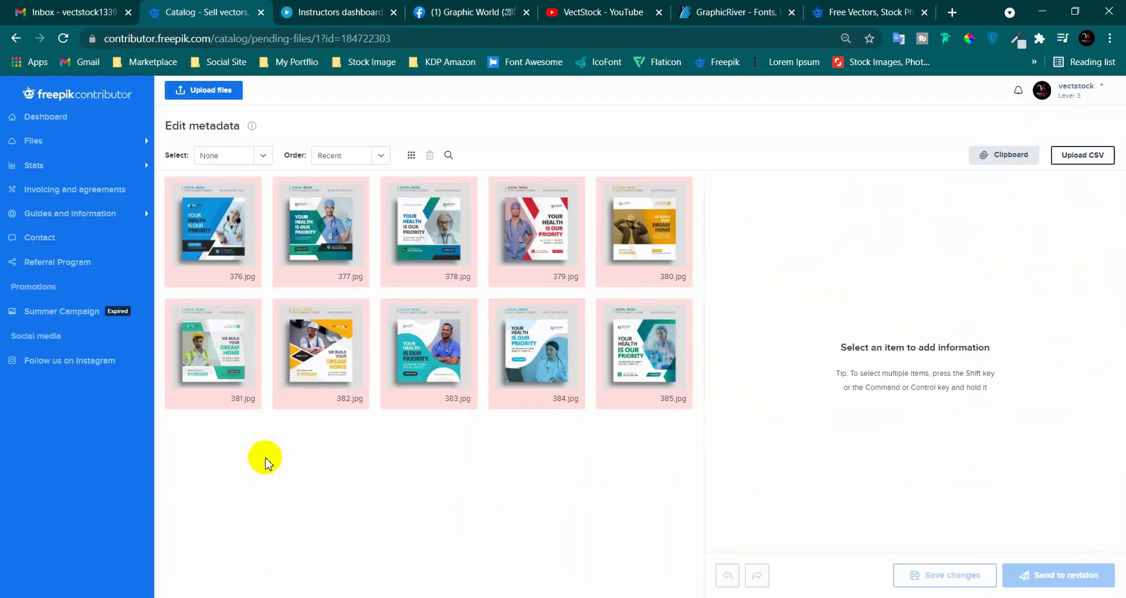
pyautogui.moveTo(218, 457)
pyautogui.mouseDown()
pyautogui.moveTo(341, 232)
pyautogui.moveTo(264, 226)
pyautogui.mouseUp()
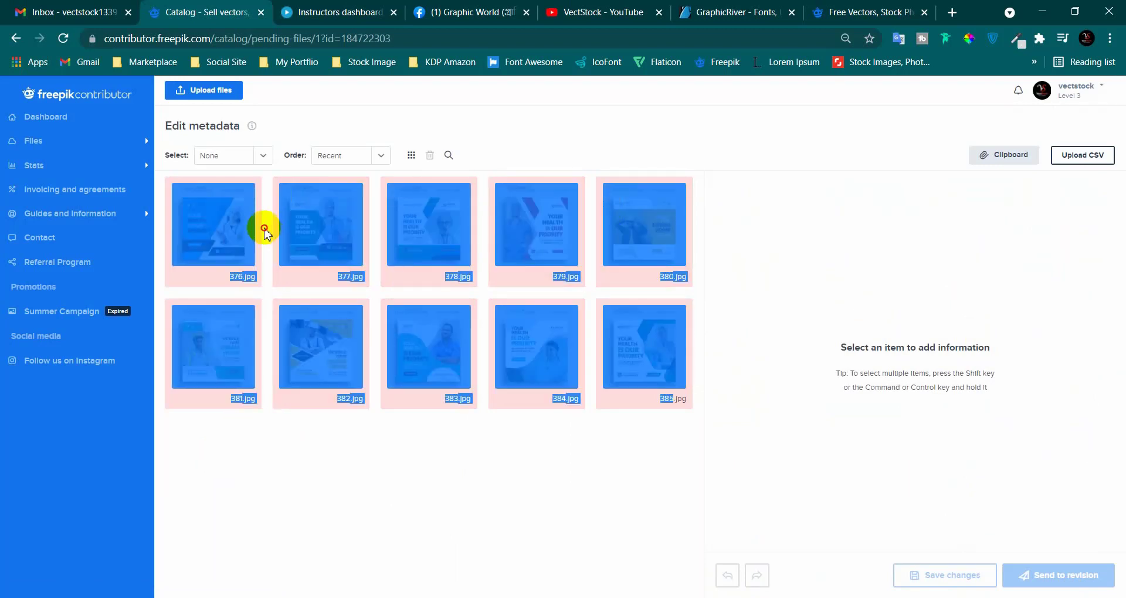
pyautogui.click(390, 477)
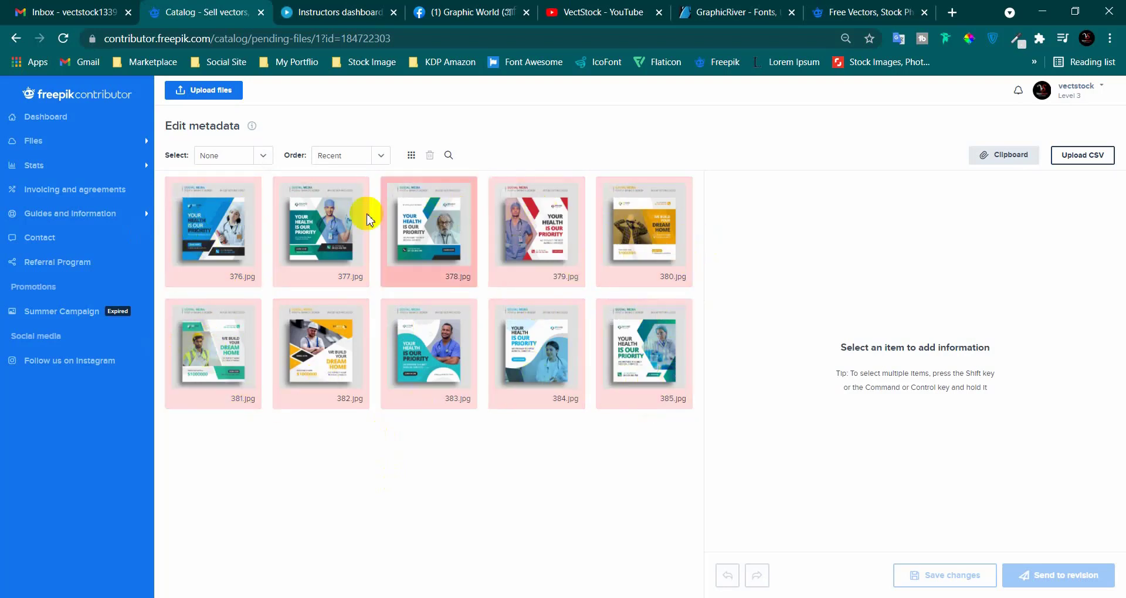
pyautogui.click(222, 243)
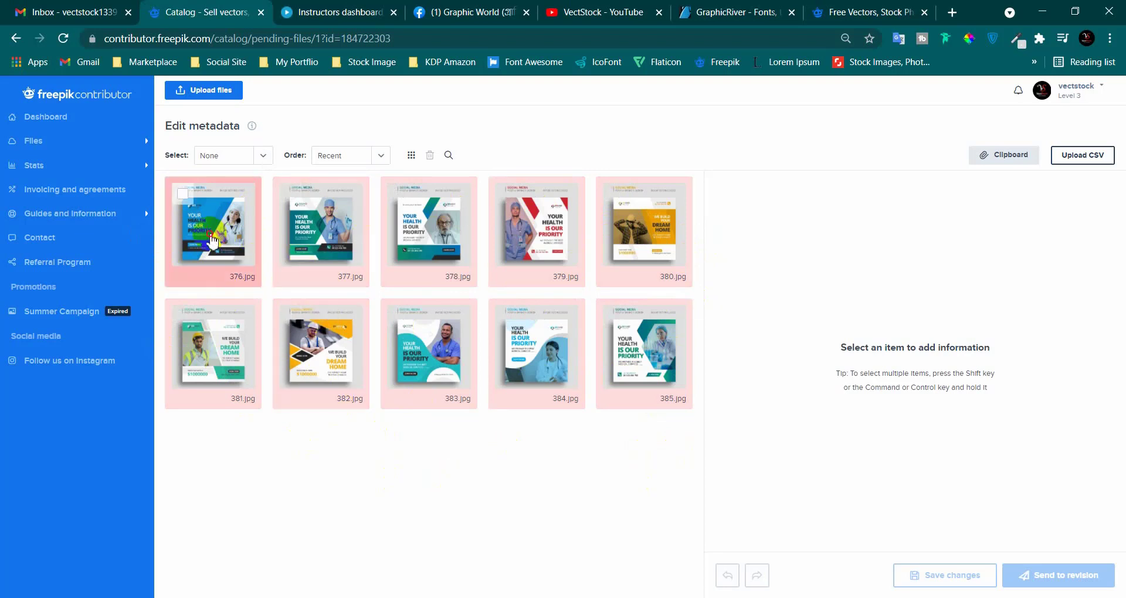
pyautogui.click(763, 338)
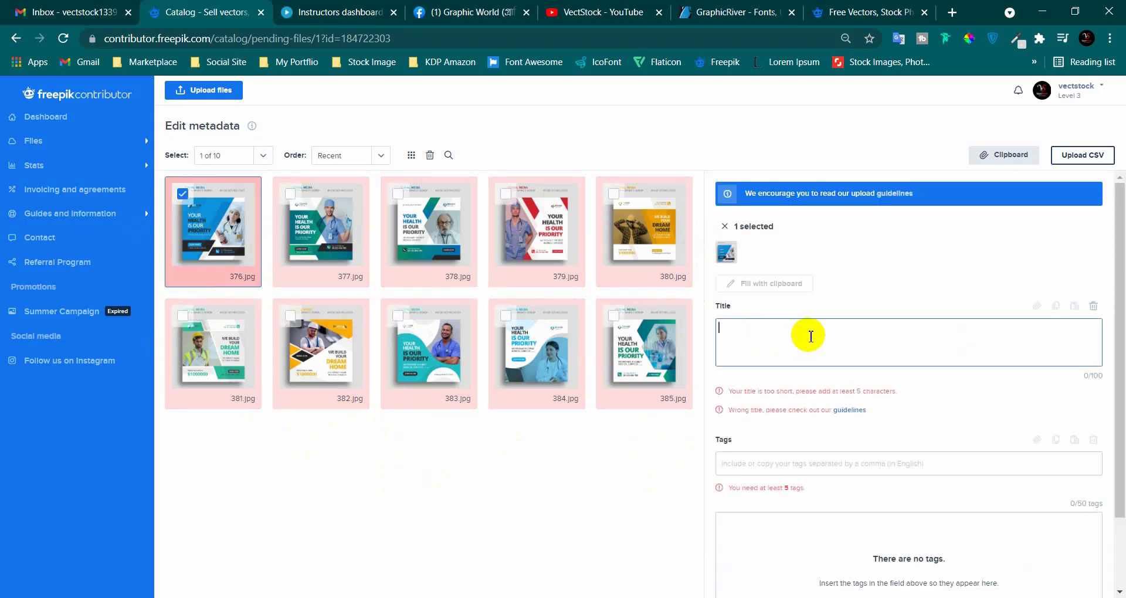
pyautogui.scroll(-1, 815, 457)
pyautogui.click(818, 392)
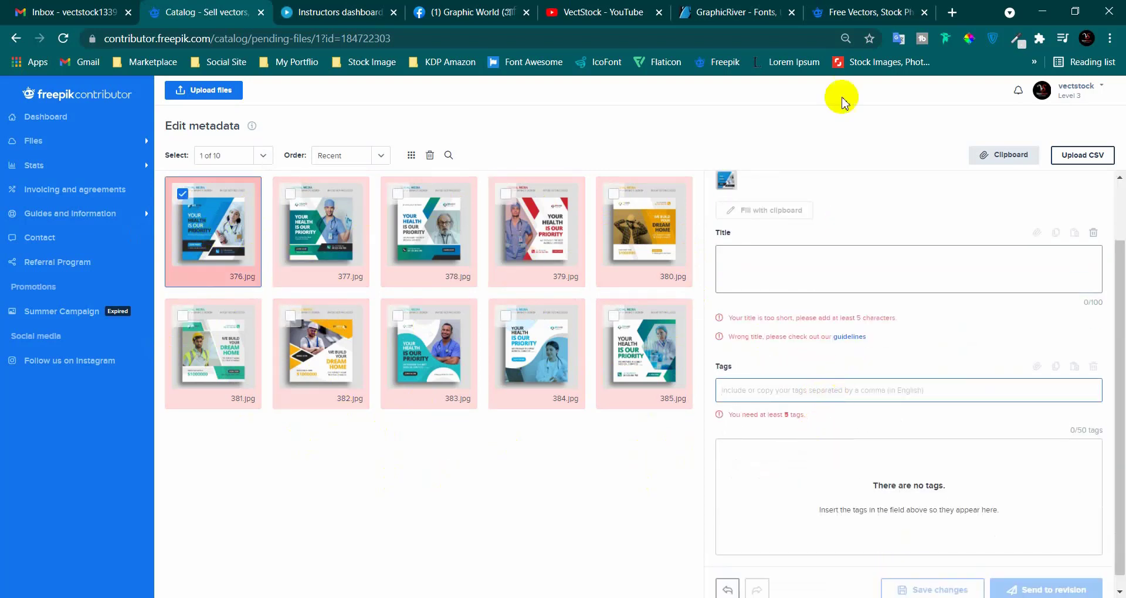
pyautogui.click(202, 230)
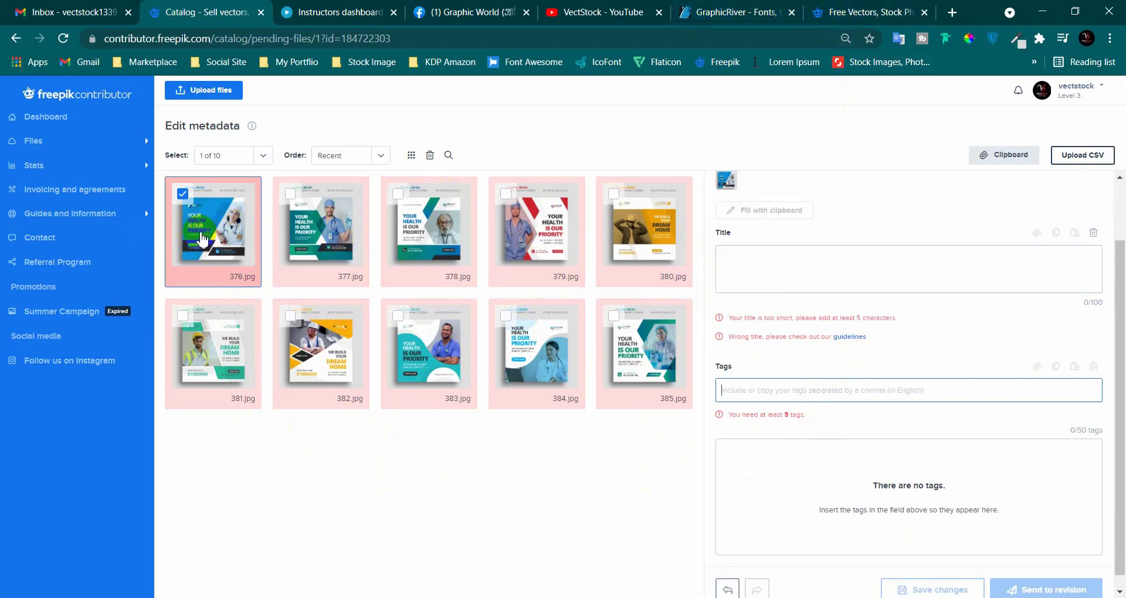
pyautogui.click(728, 12)
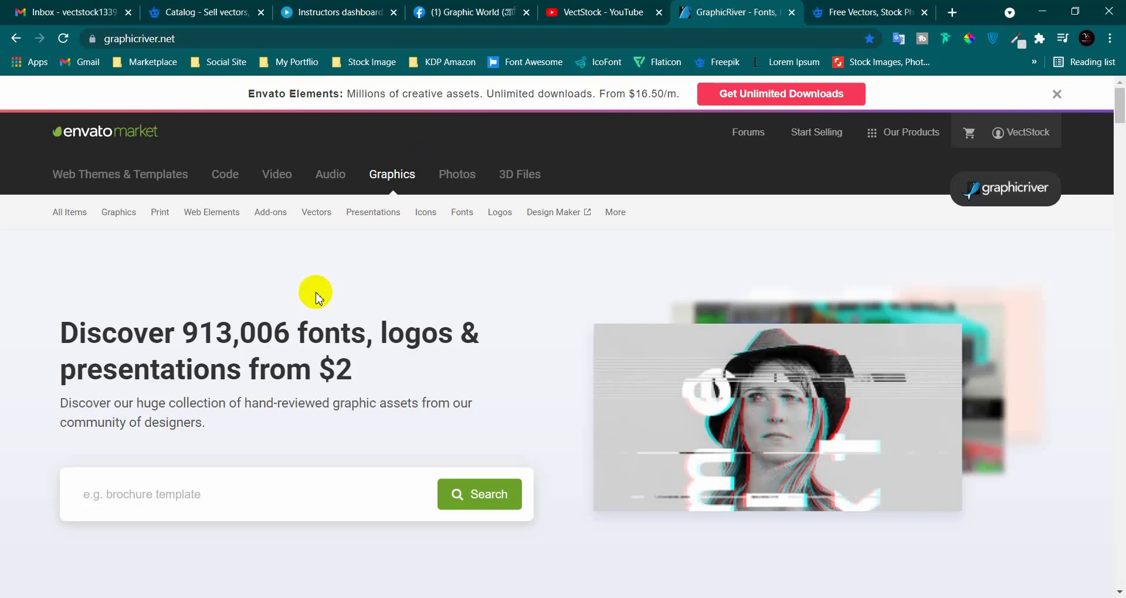
# Search GraphicRiver for 'medical social media post' and copy the query text.
pyautogui.click(157, 490)
pyautogui.write('medical so')
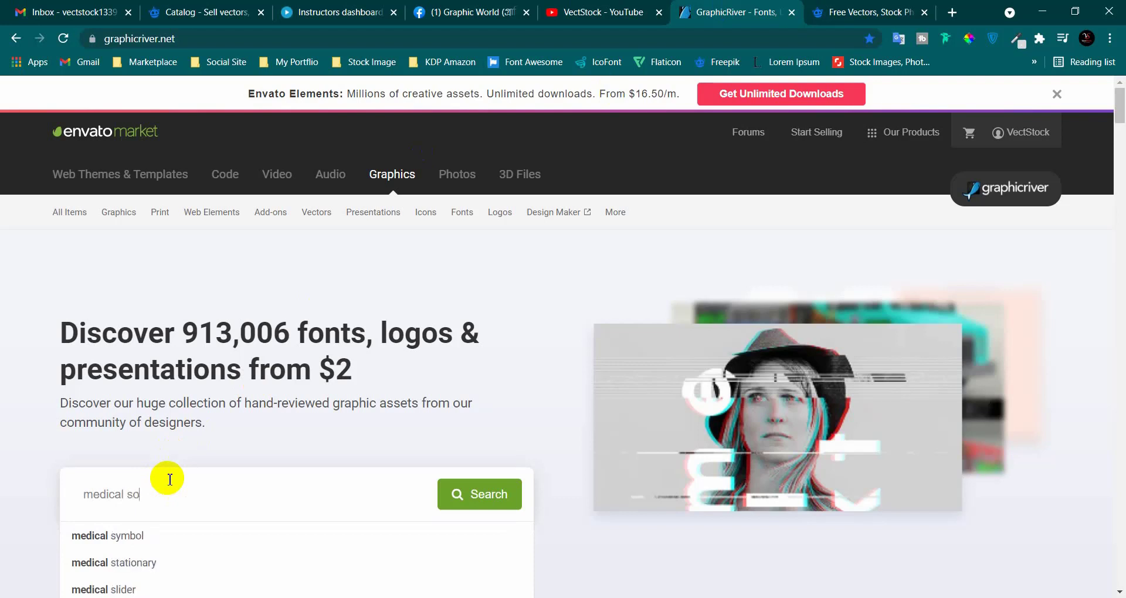
pyautogui.write('cial m')
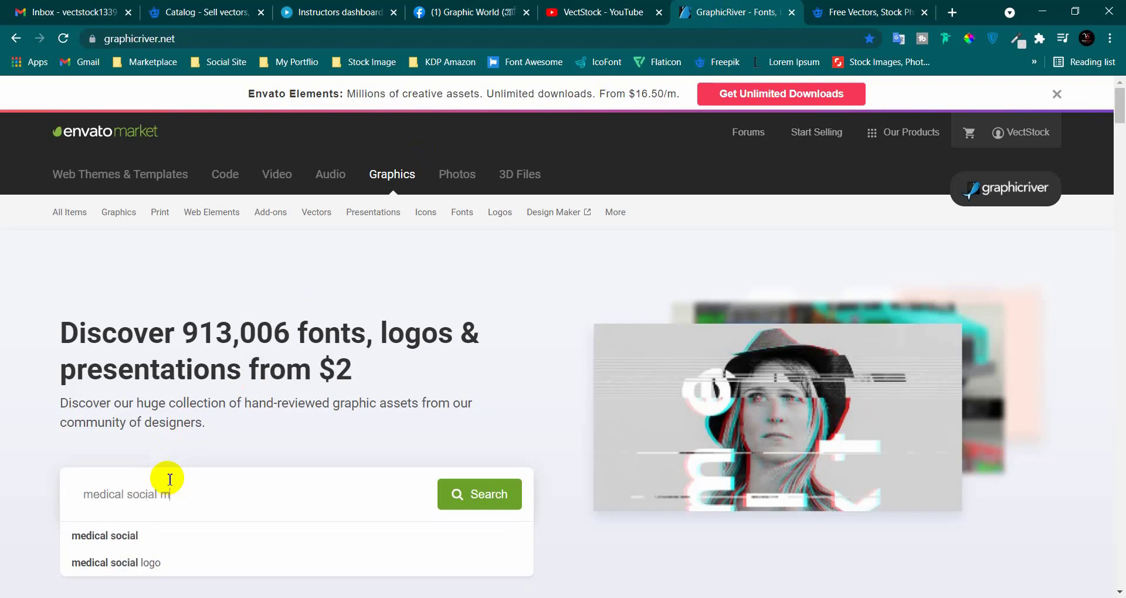
pyautogui.write('edia post')
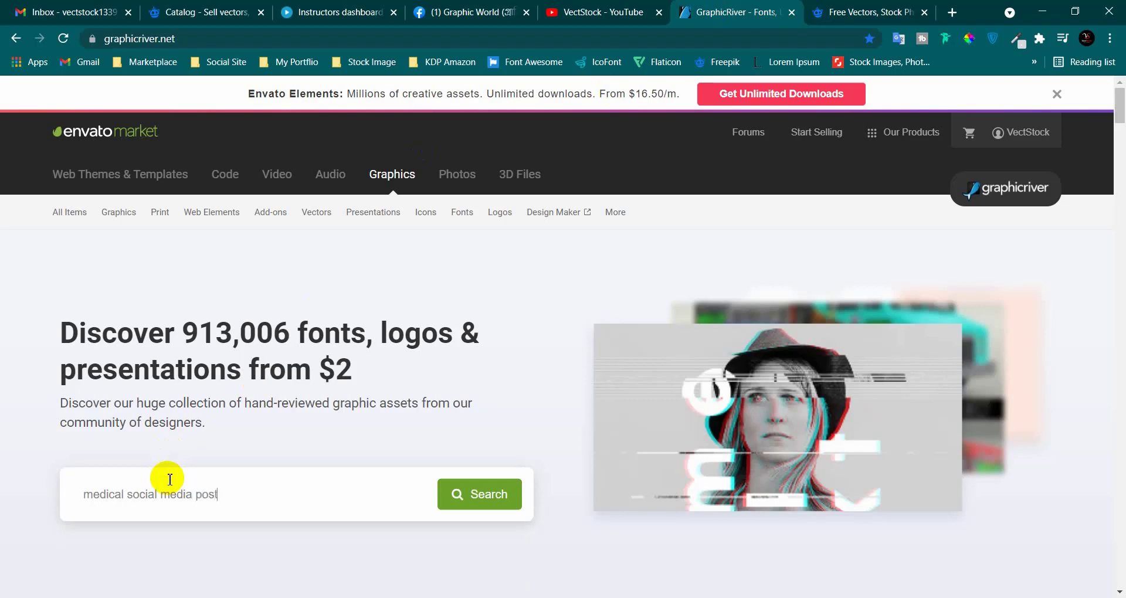
pyautogui.press('Return')
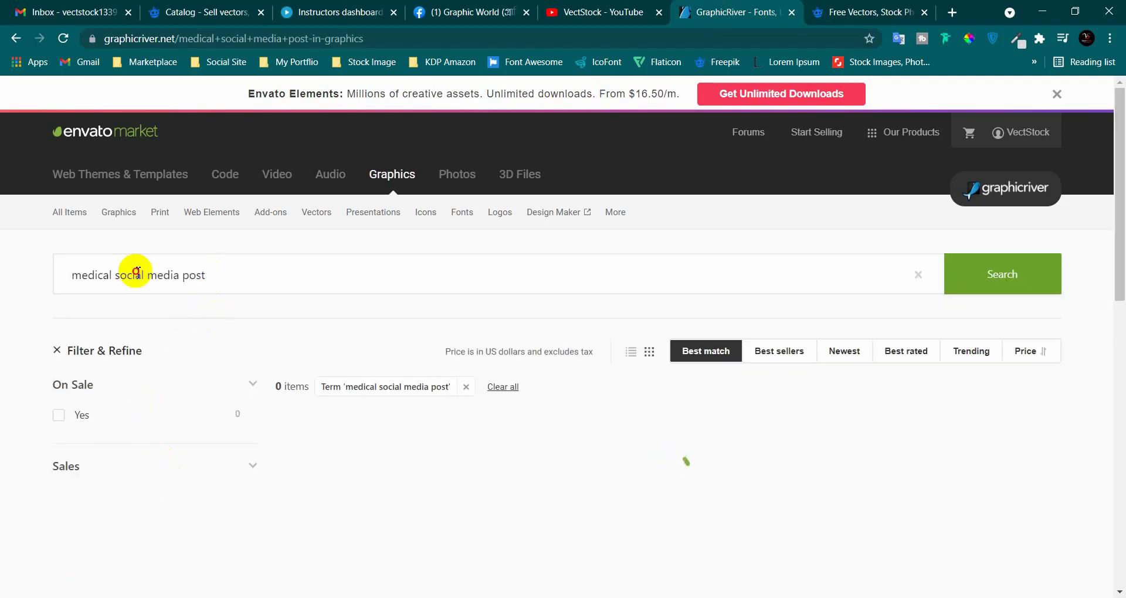
pyautogui.moveTo(206, 276); pyautogui.dragTo(35, 273)
pyautogui.hotkey('ctrl', 'c')
# Search Freepik for the pasted 'medical social media post' query and browse the results.
pyautogui.click(874, 12)
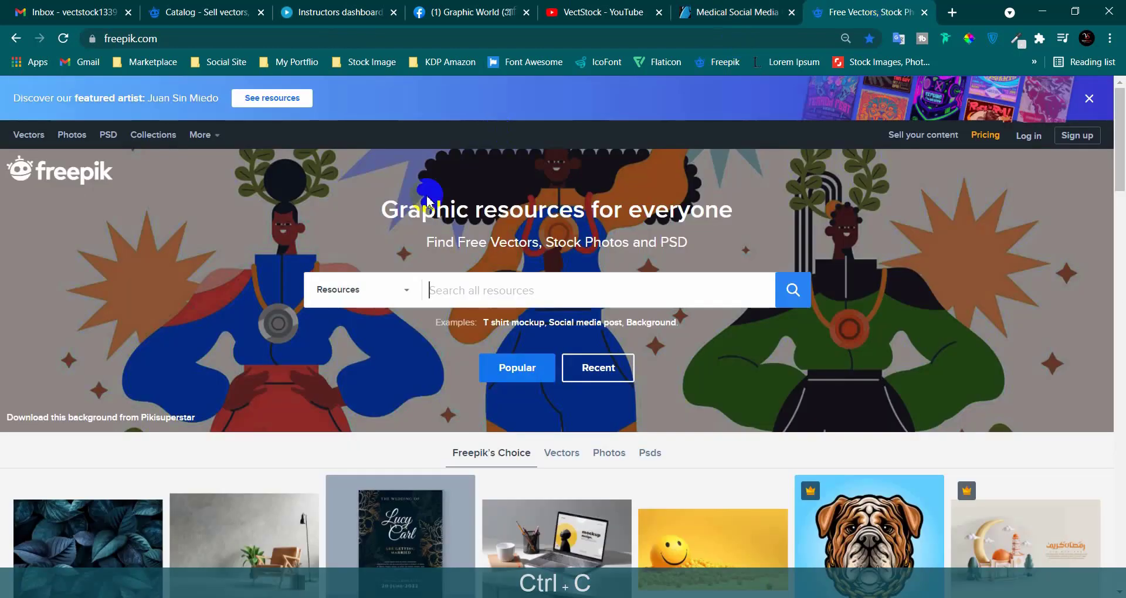
pyautogui.hotkey('ctrl', 'v')
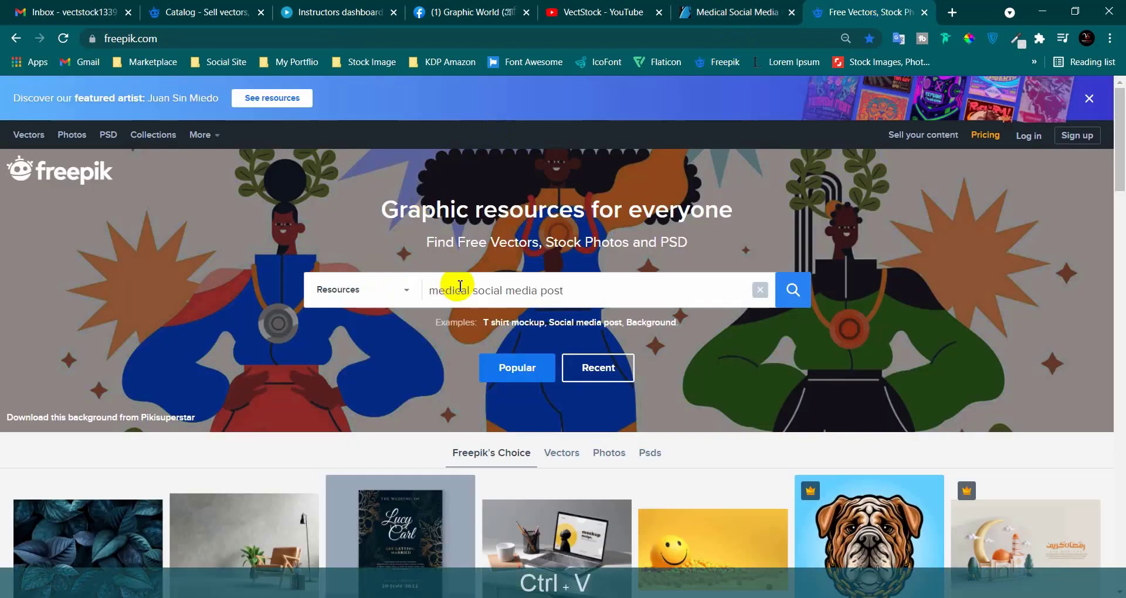
pyautogui.press('Return')
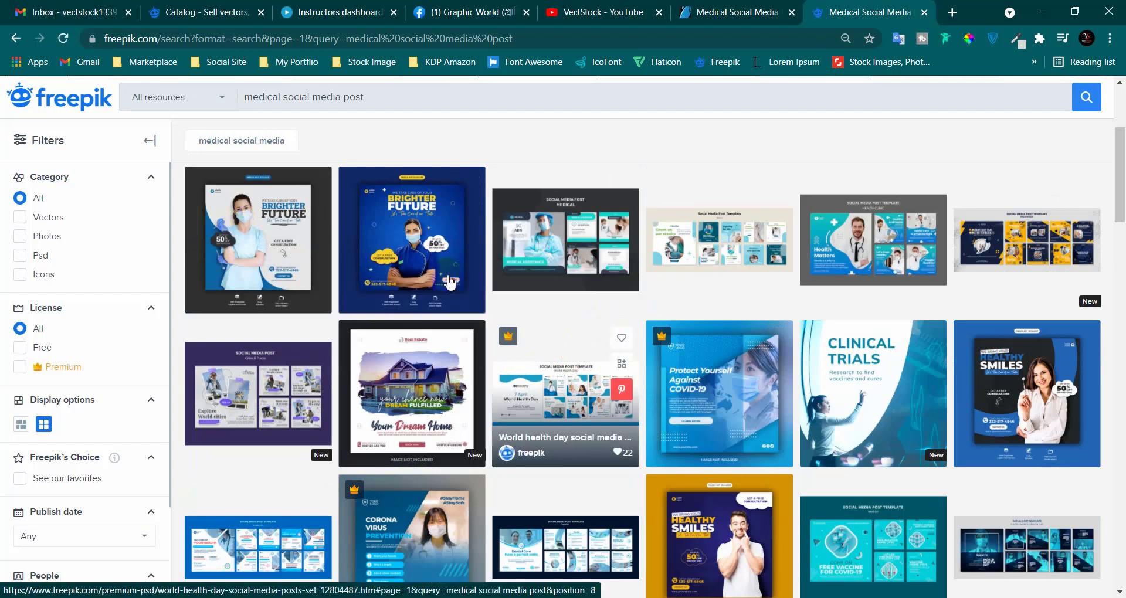
pyautogui.scroll(-3, 566, 351)
pyautogui.scroll(-4, 880, 434)
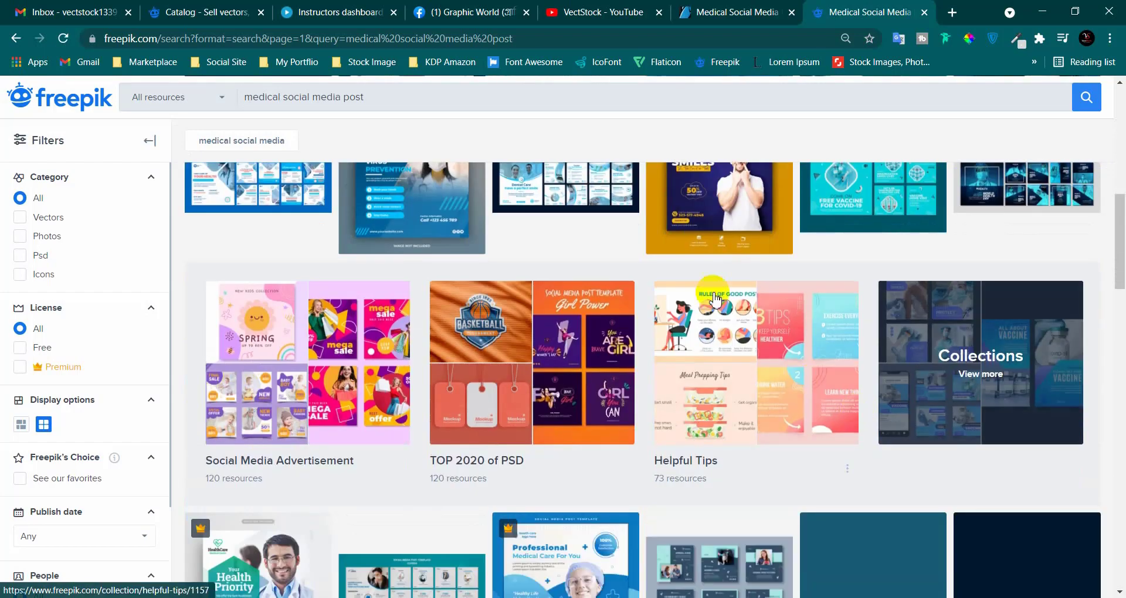
pyautogui.scroll(3, 850, 422)
pyautogui.scroll(-4, 832, 418)
pyautogui.scroll(-5, 833, 418)
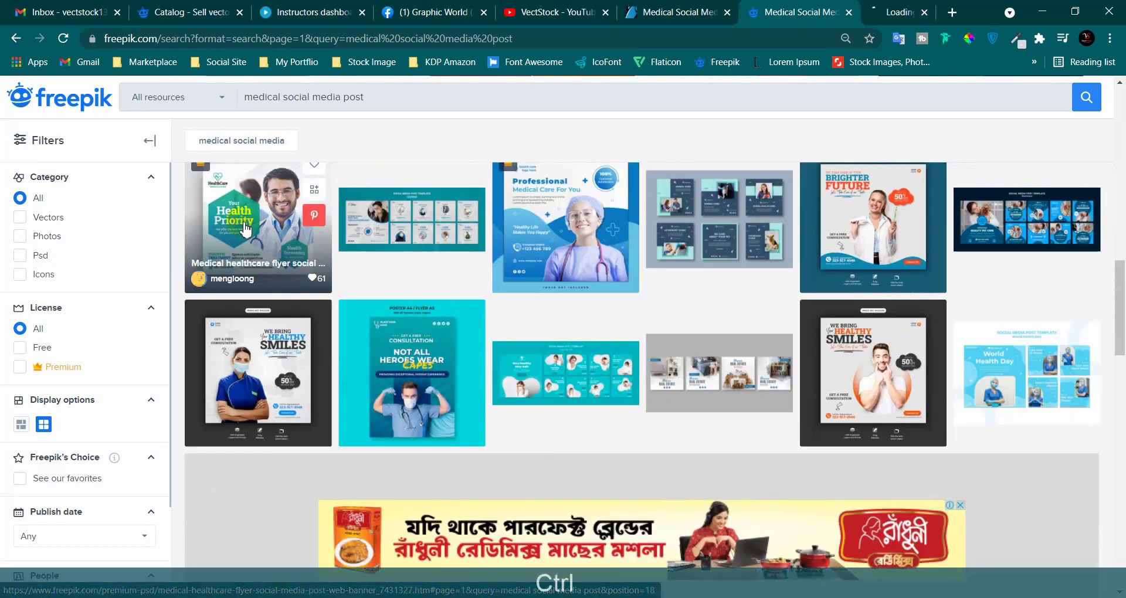
# Open the Health Priority flyer in a new tab and scroll to its related tags.
pyautogui.keyDown('ctrl'); pyautogui.click(246, 230); pyautogui.keyUp('ctrl')
pyautogui.hotkey('ctrl', 'Tab')
pyautogui.scroll(-5, 547, 364)
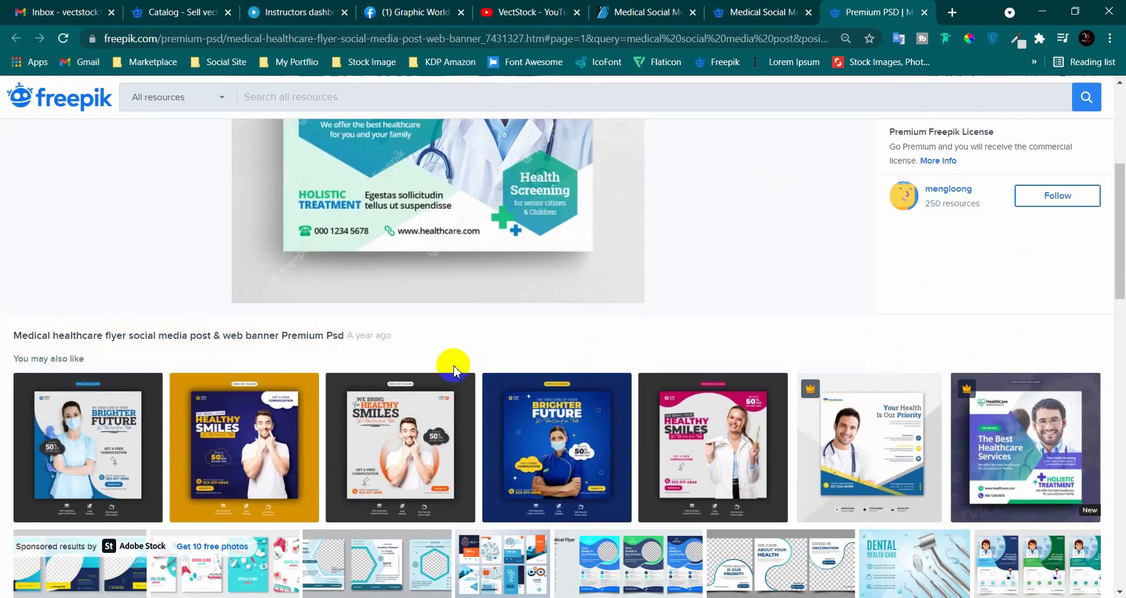
pyautogui.scroll(-2, 751, 375)
pyautogui.scroll(-4, 751, 375)
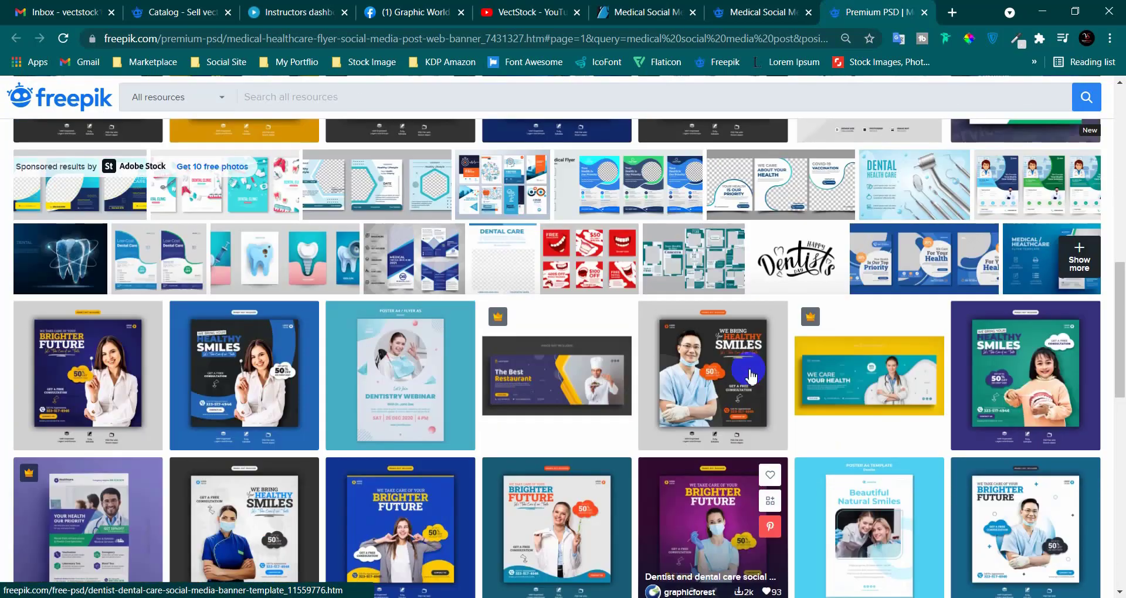
pyautogui.scroll(-5, 750, 375)
pyautogui.scroll(-8, 748, 369)
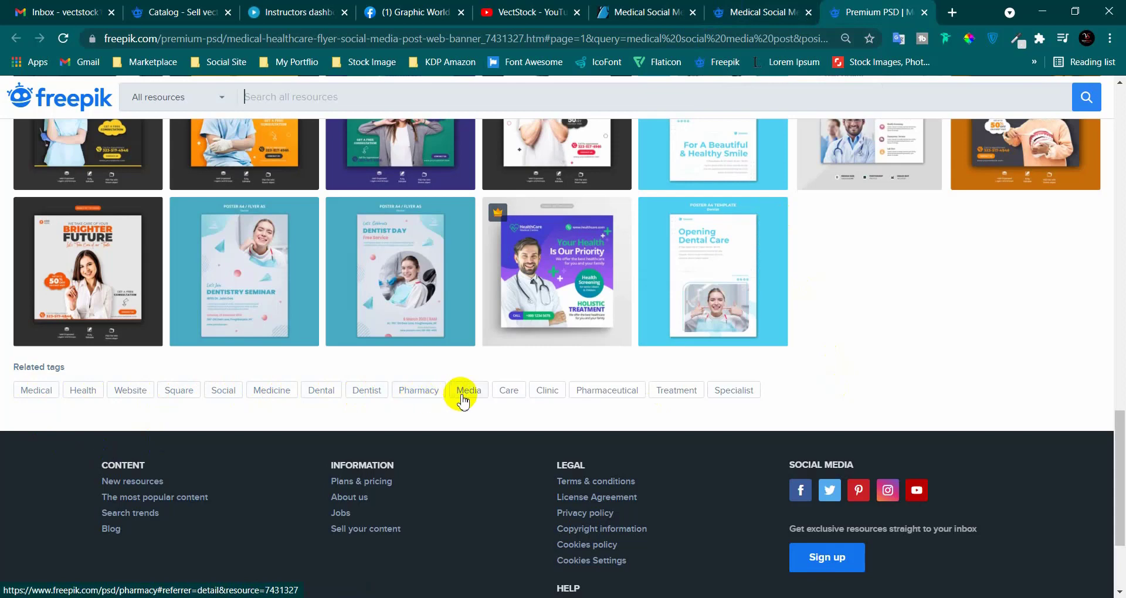
# Open the GraphicRiver Medical Social Media Post Banner Template, then return to the metadata editor.
pyautogui.click(645, 12)
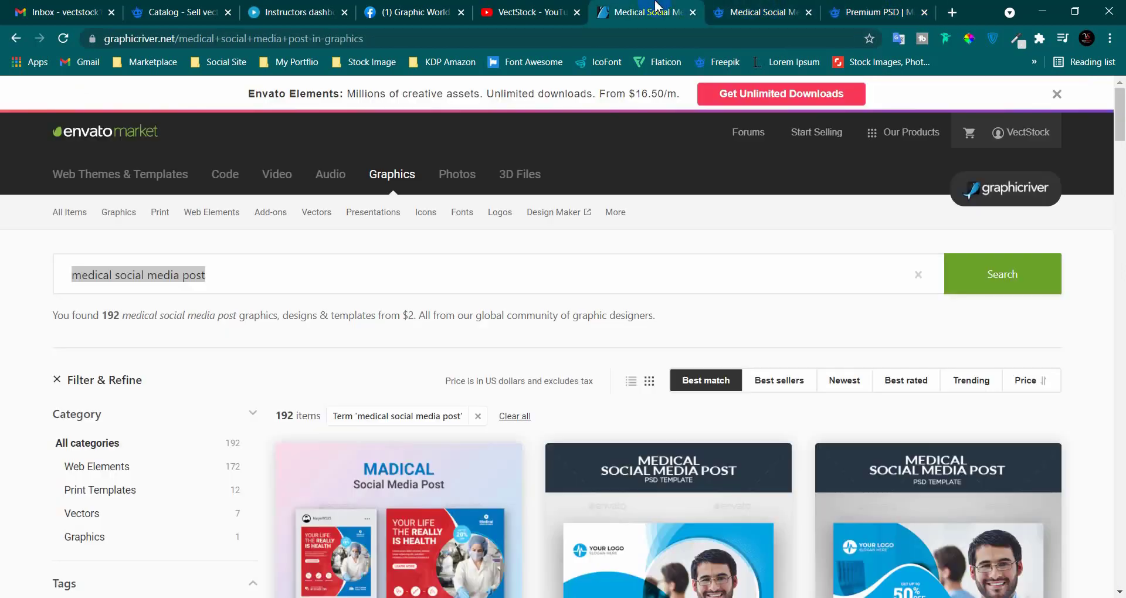
pyautogui.scroll(-4, 618, 398)
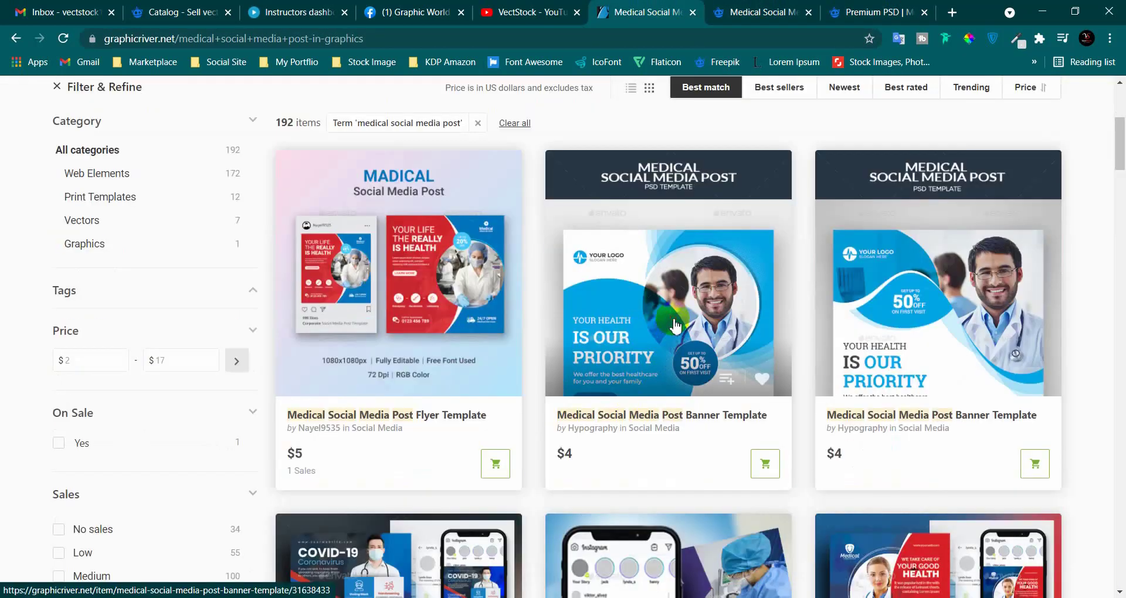
pyautogui.click(673, 327)
pyautogui.click(179, 11)
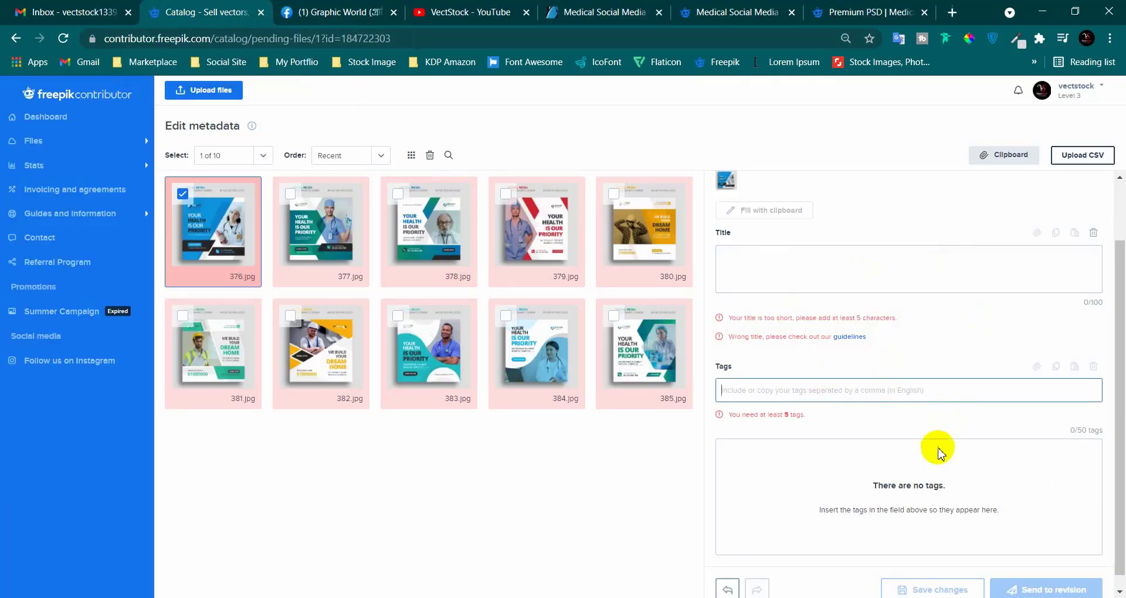
# Return to the Freepik medical healthcare flyer page with tags like Medical, Health and Pharmacy.
pyautogui.scroll(-1, 897, 411)
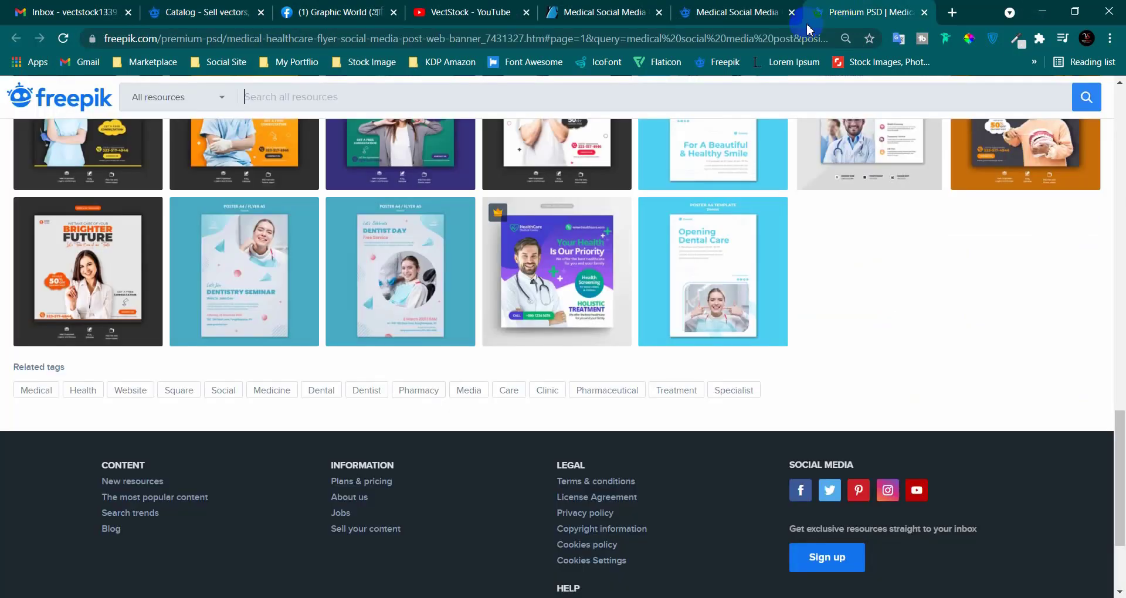
pyautogui.click(851, 12)
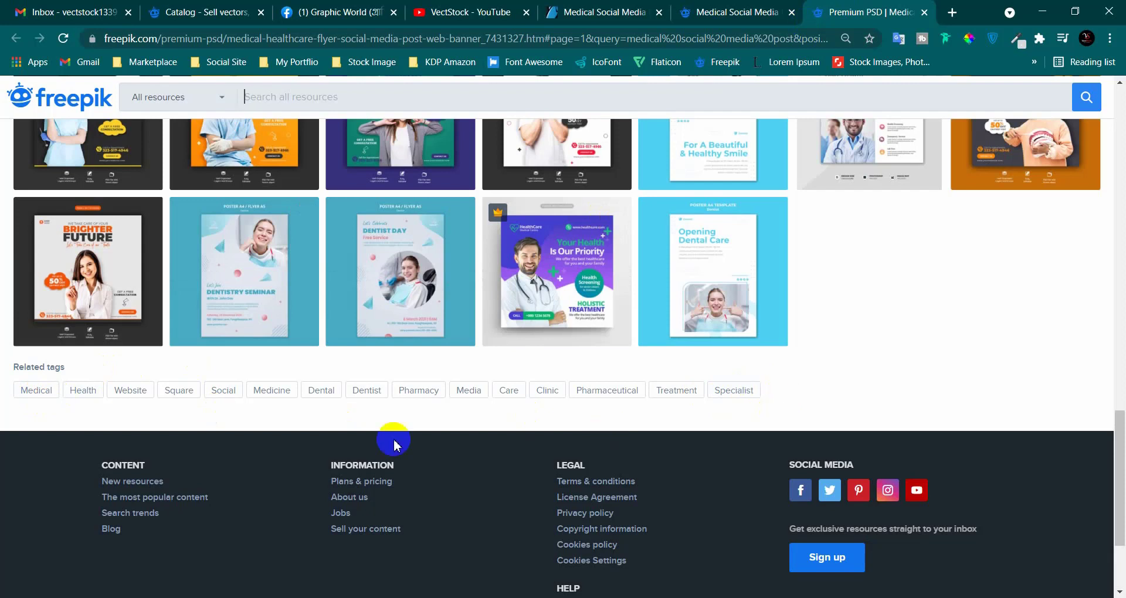
# Switch to the GraphicRiver Medical Social Media Post Banner Template page and scroll down to its tags.
pyautogui.click(721, 6)
pyautogui.click(879, 6)
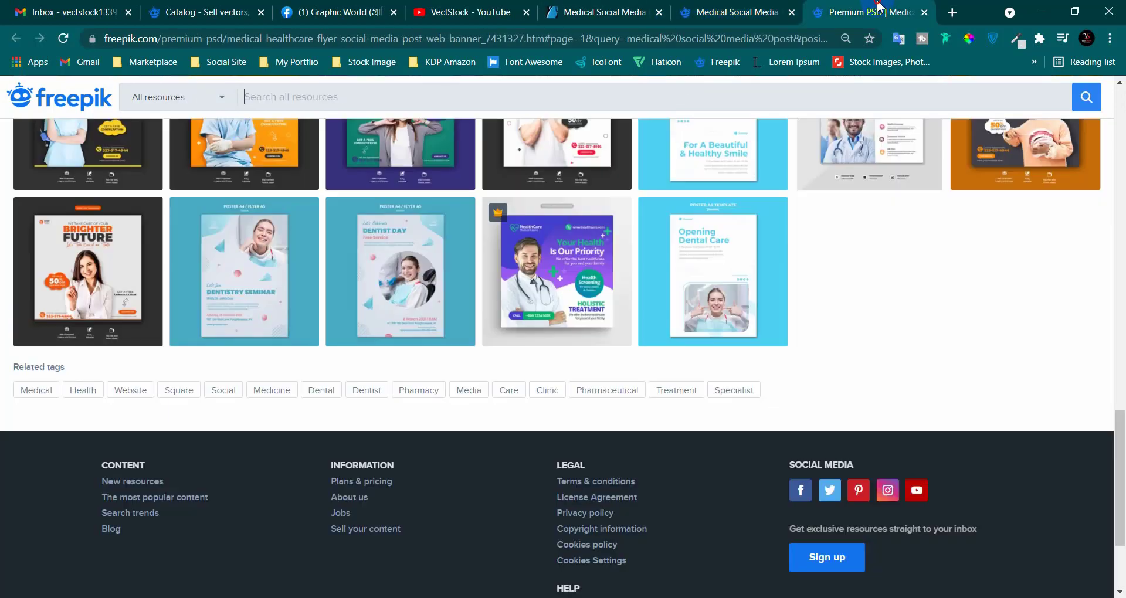
pyautogui.click(727, 11)
pyautogui.click(604, 11)
pyautogui.scroll(-1, 674, 460)
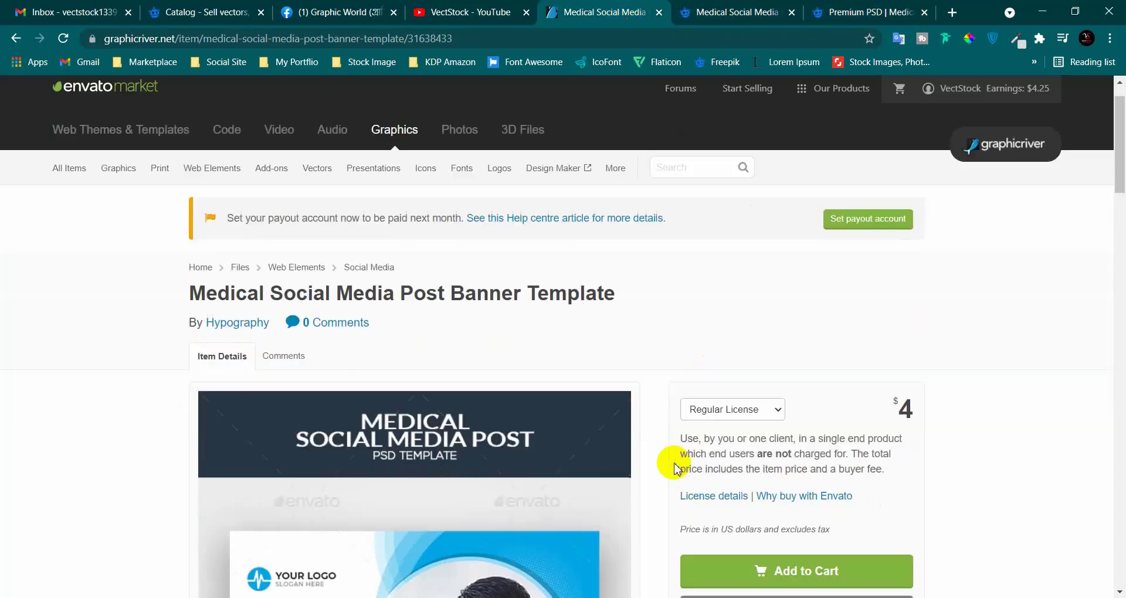
pyautogui.scroll(-5, 674, 460)
pyautogui.scroll(-4, 674, 460)
pyautogui.scroll(-2, 679, 448)
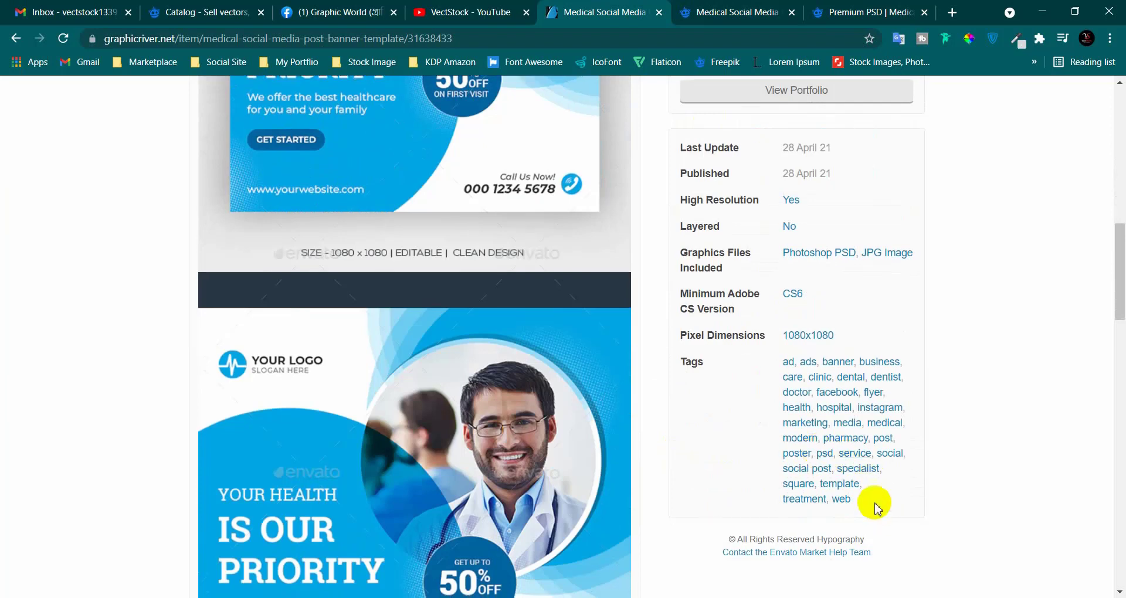
# Select the template's full tag list, comparing it briefly with the Freepik search results.
pyautogui.moveTo(870, 503); pyautogui.dragTo(775, 361)
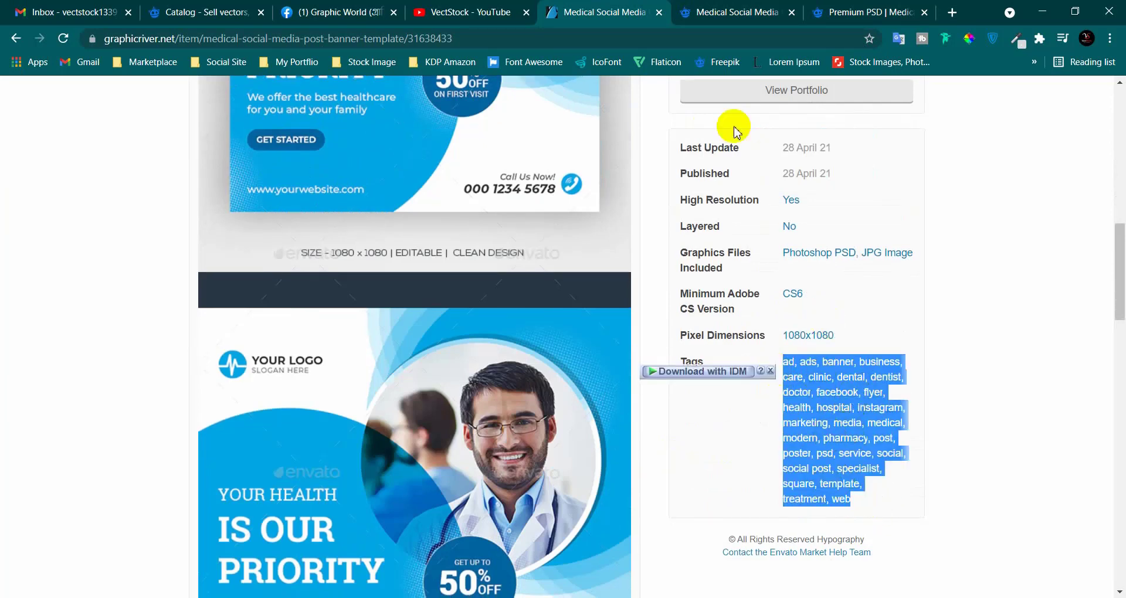
pyautogui.click(732, 8)
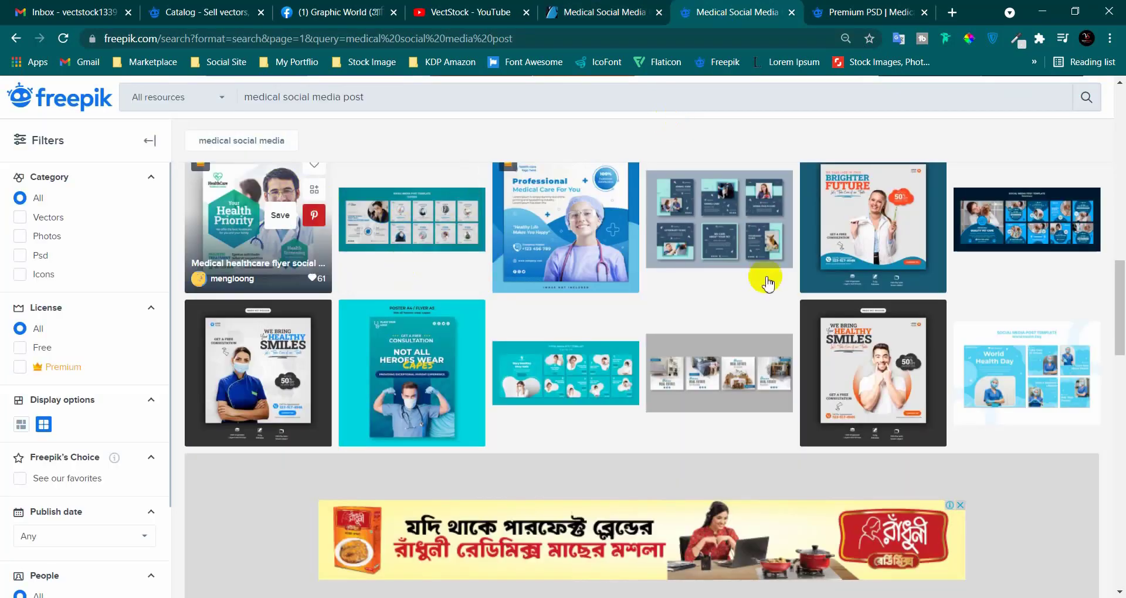
pyautogui.click(626, 7)
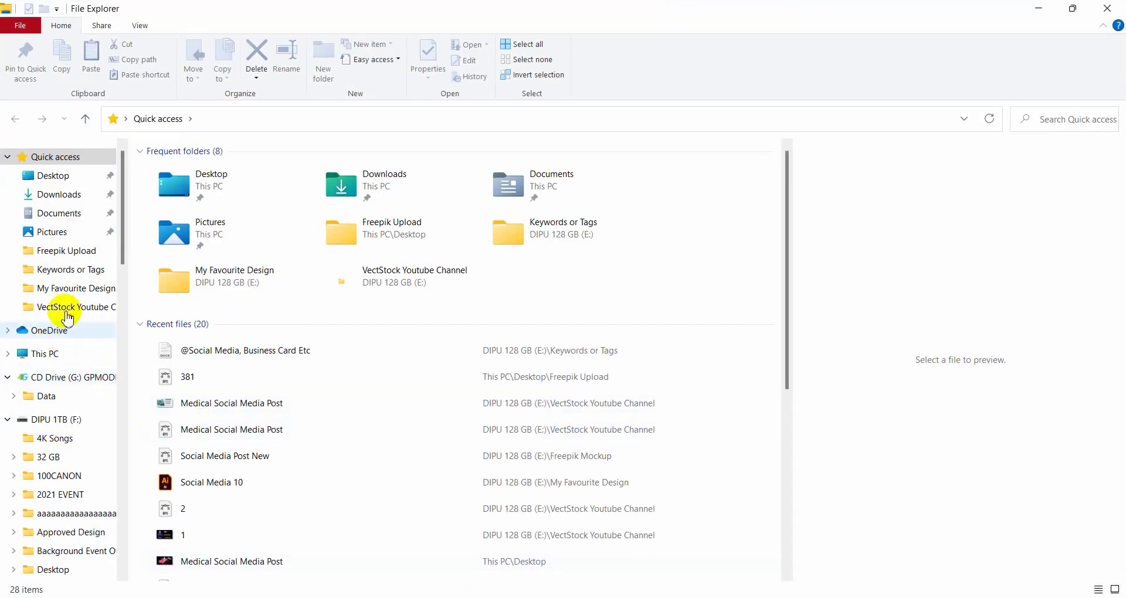
pyautogui.click(67, 269)
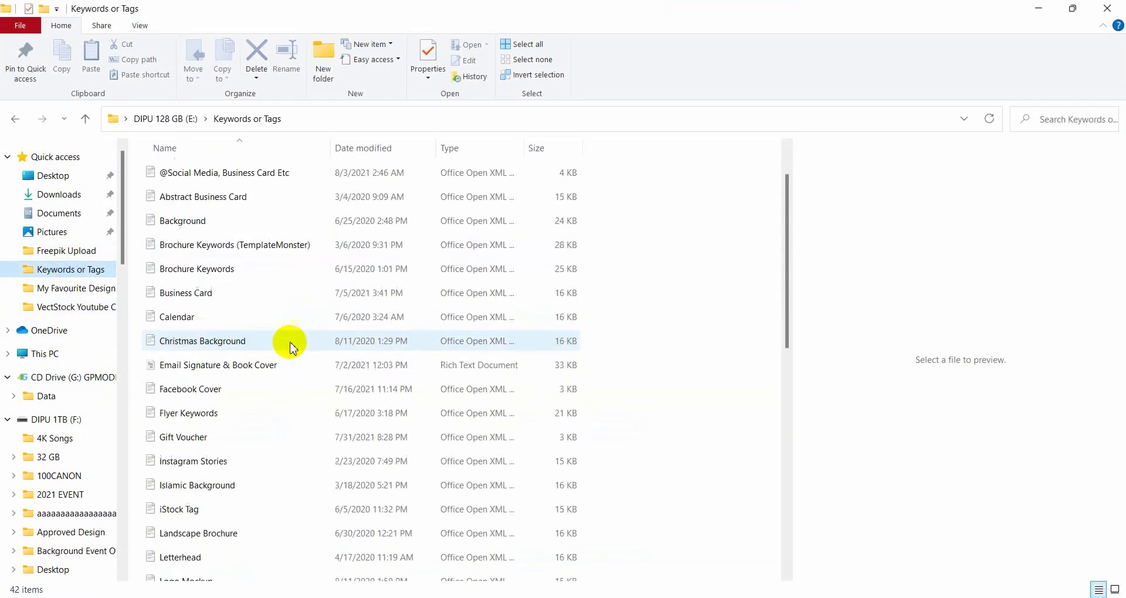
pyautogui.doubleClick(209, 172)
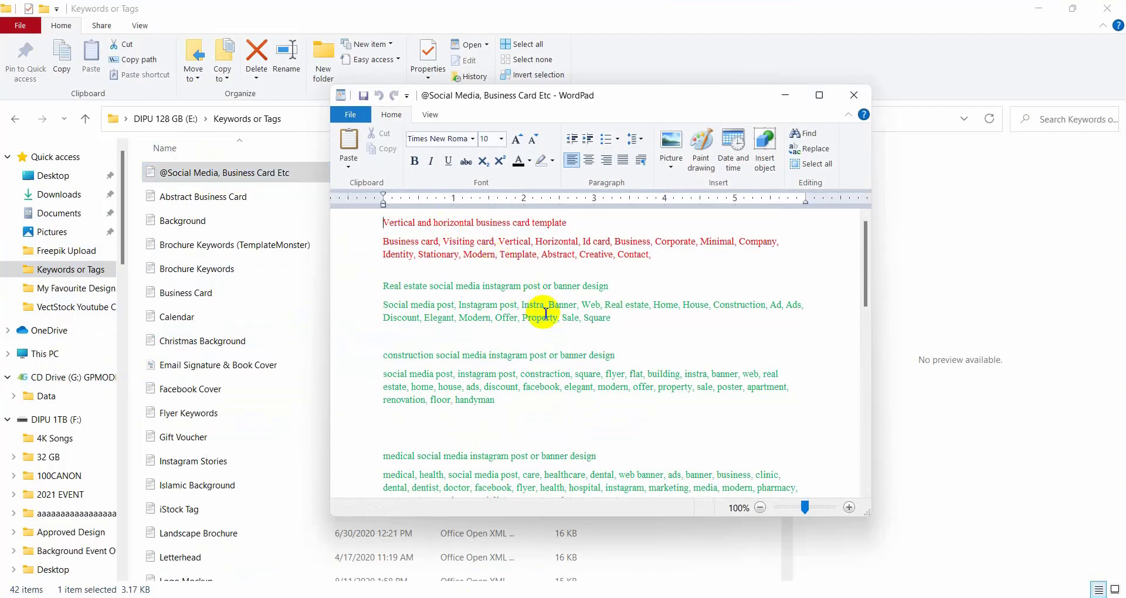
pyautogui.scroll(-2, 573, 332)
pyautogui.scroll(-3, 573, 332)
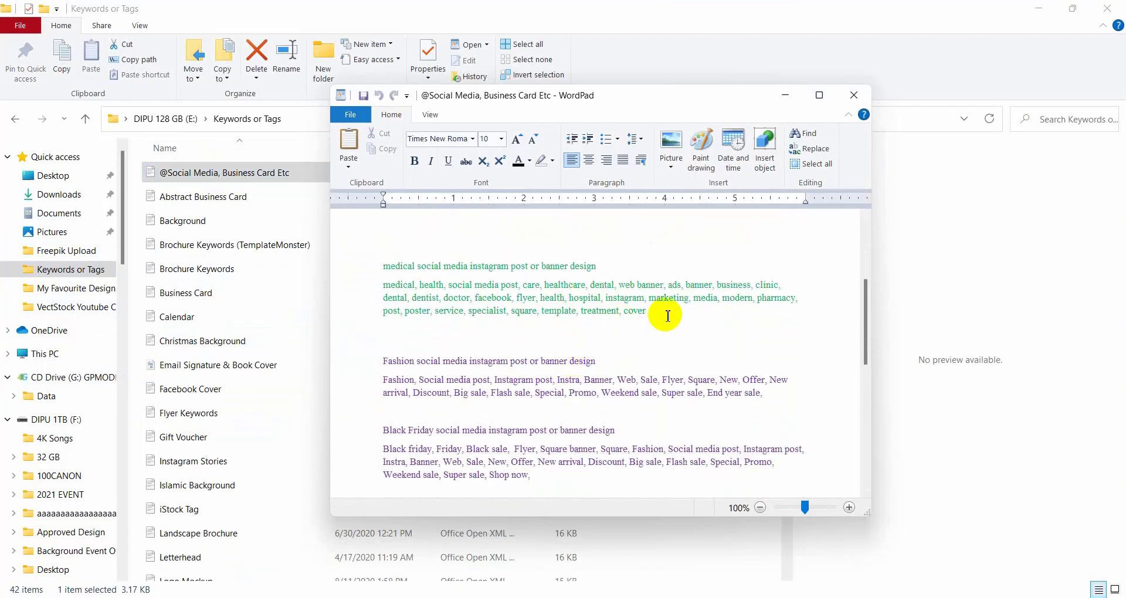
pyautogui.moveTo(668, 316); pyautogui.dragTo(387, 286)
pyautogui.hotkey('ctrl', 'c')
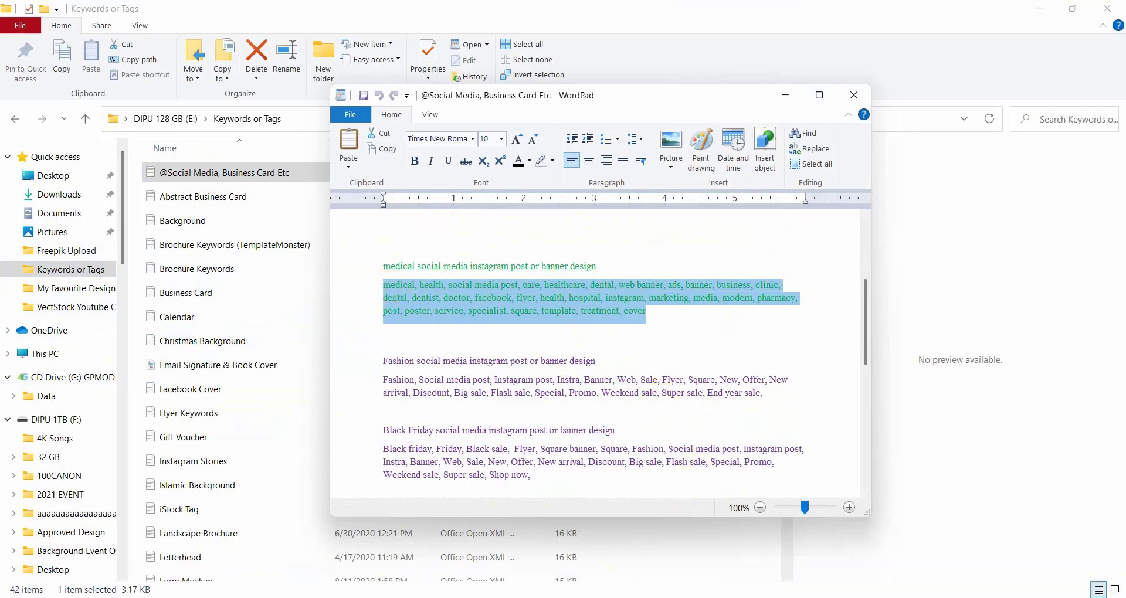
pyautogui.click(565, 593)
pyautogui.click(197, 11)
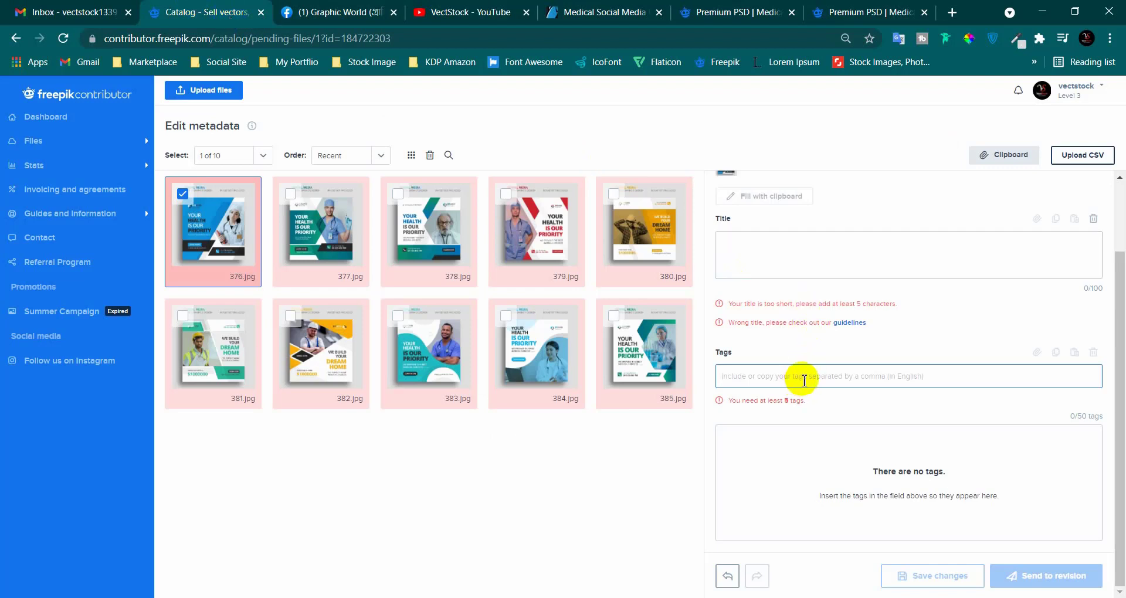
# Paste the copied keywords into 376.jpg's Tags field, creating 29 medical tags.
pyautogui.hotkey('ctrl', 'v')
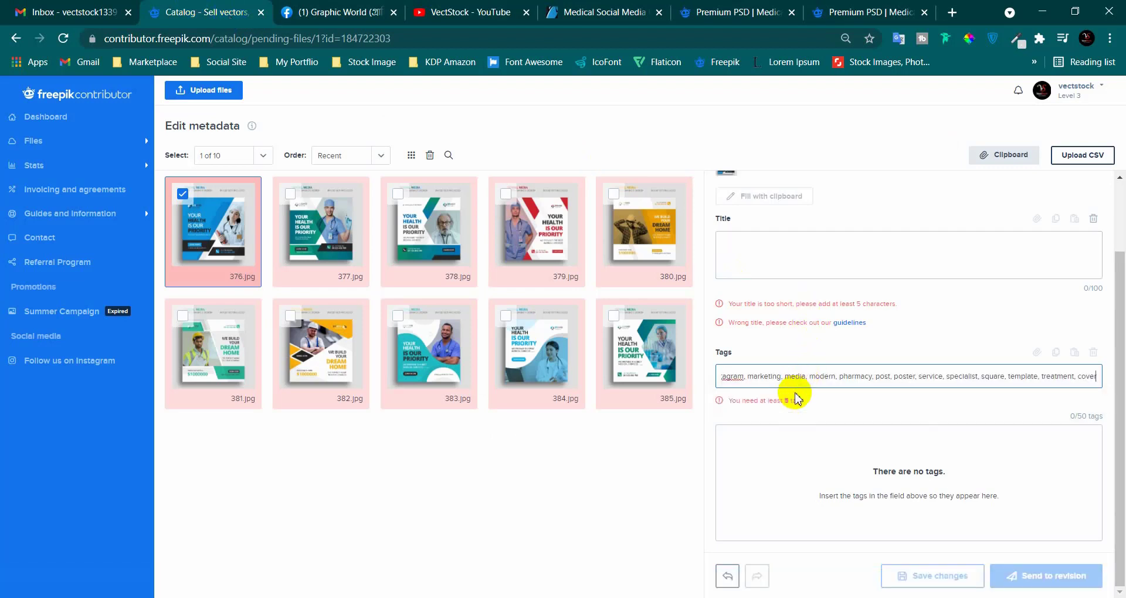
pyautogui.press('Return')
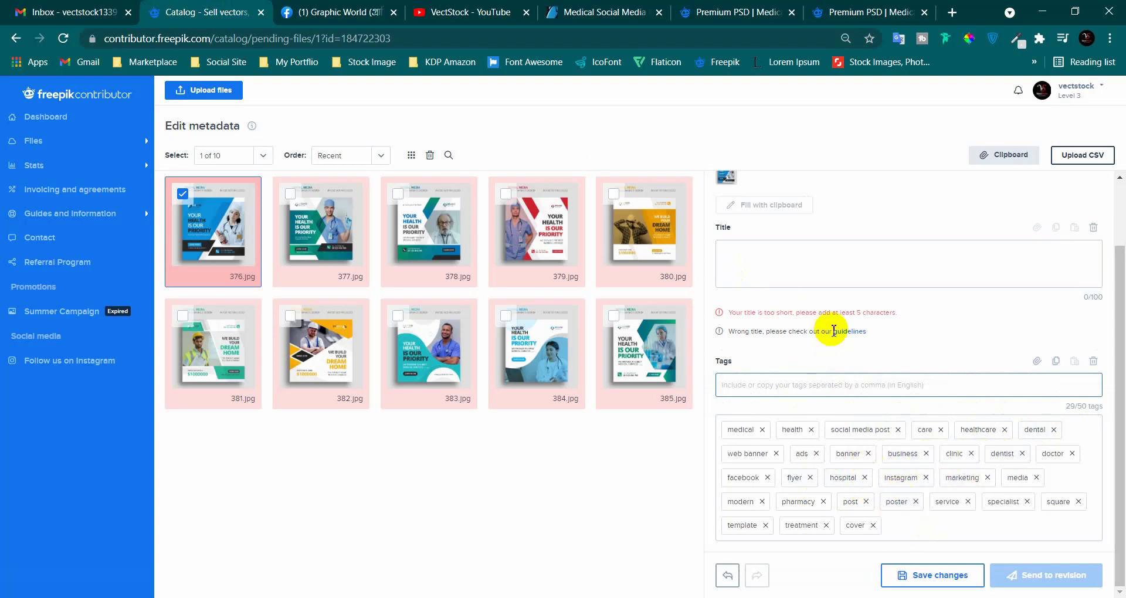
pyautogui.click(769, 597)
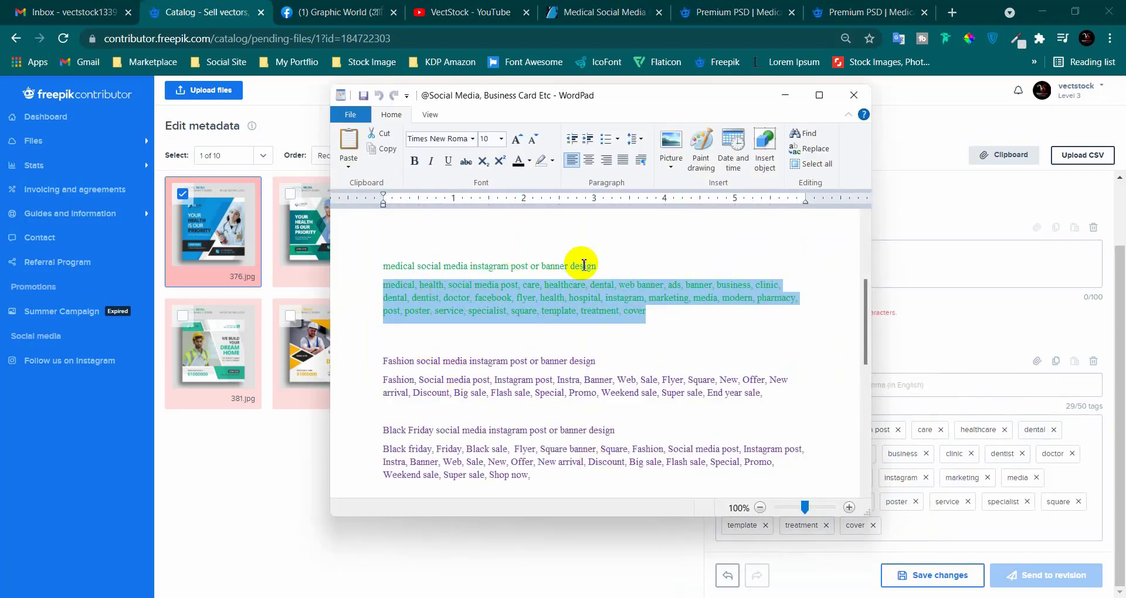
# Paste the heading into 376.jpg's title, change it to 'medical social media instagram post and banner design', and save.
pyautogui.moveTo(598, 265); pyautogui.dragTo(407, 268)
pyautogui.hotkey('ctrl', 'c')
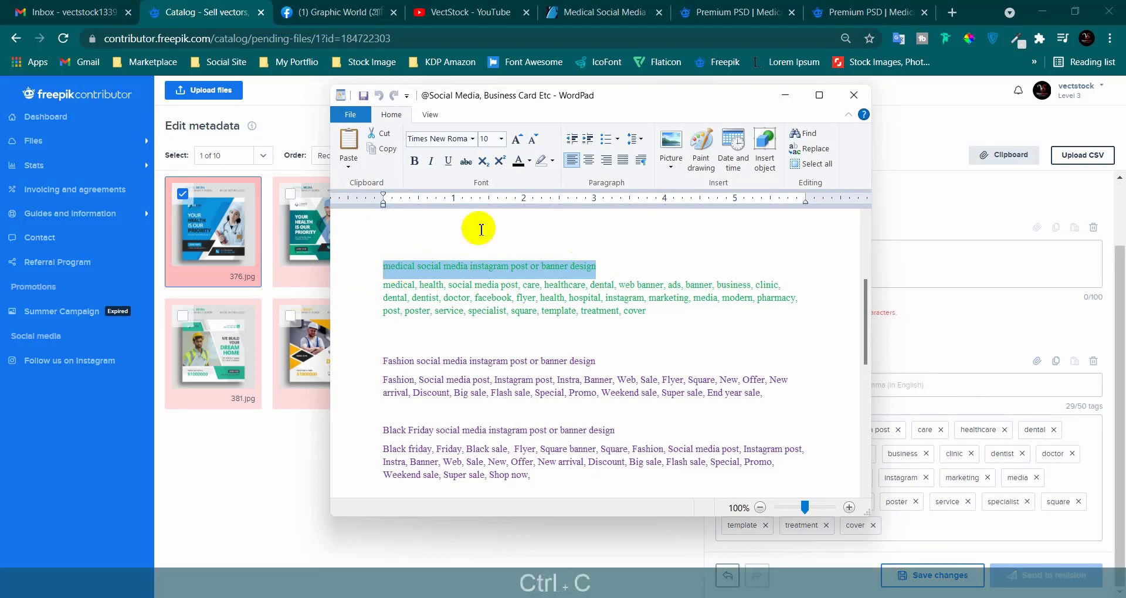
pyautogui.click(785, 95)
pyautogui.click(738, 252)
pyautogui.hotkey('ctrl', 'v')
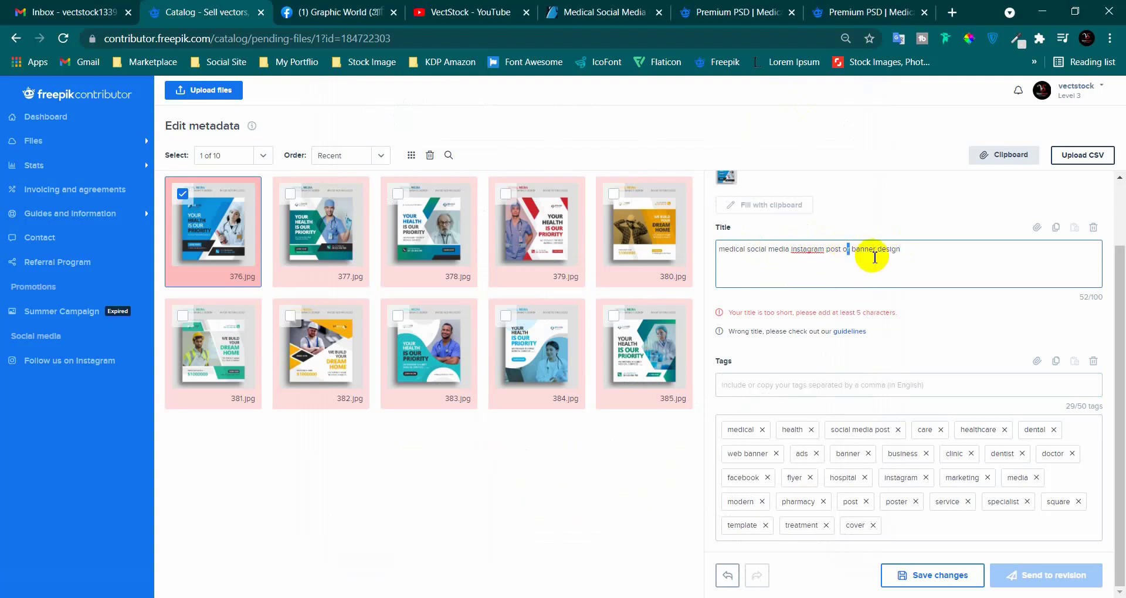
pyautogui.press('BackSpace')
pyautogui.write('and')
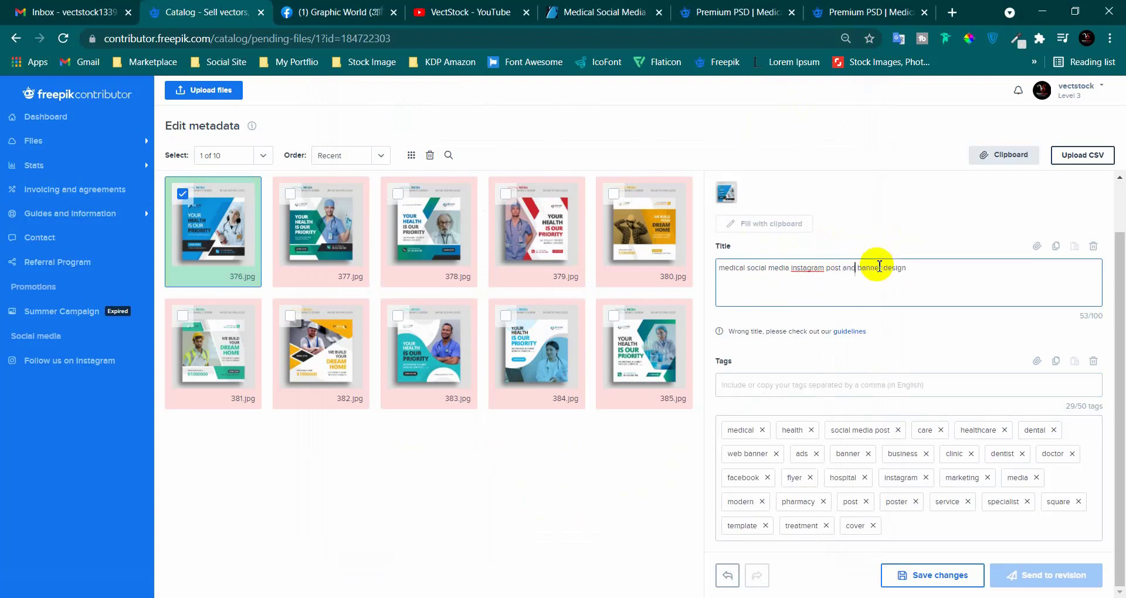
pyautogui.click(935, 577)
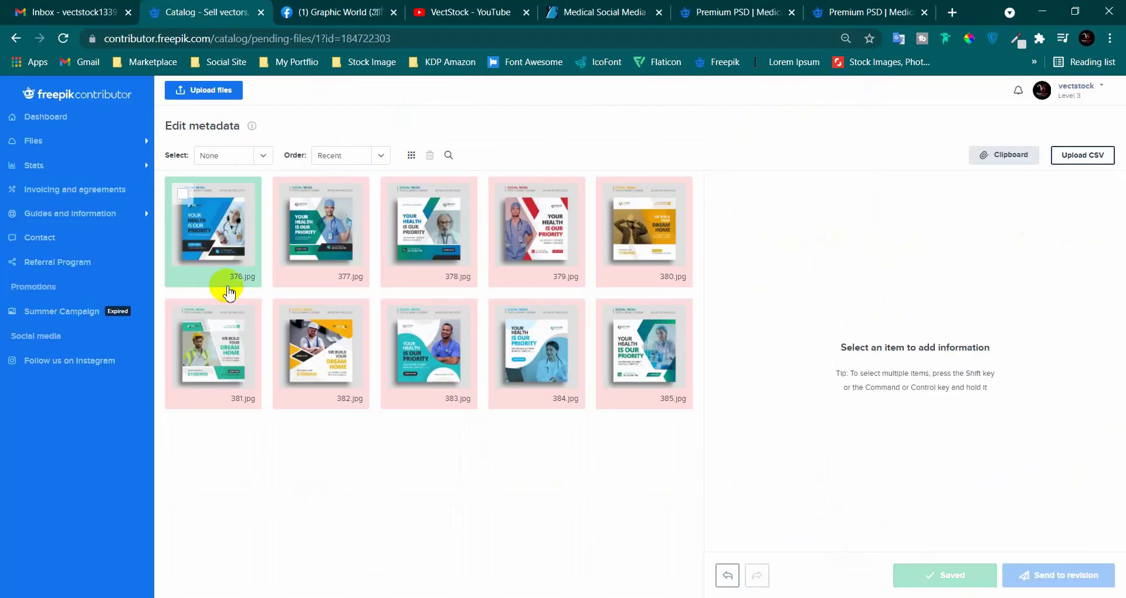
pyautogui.click(217, 226)
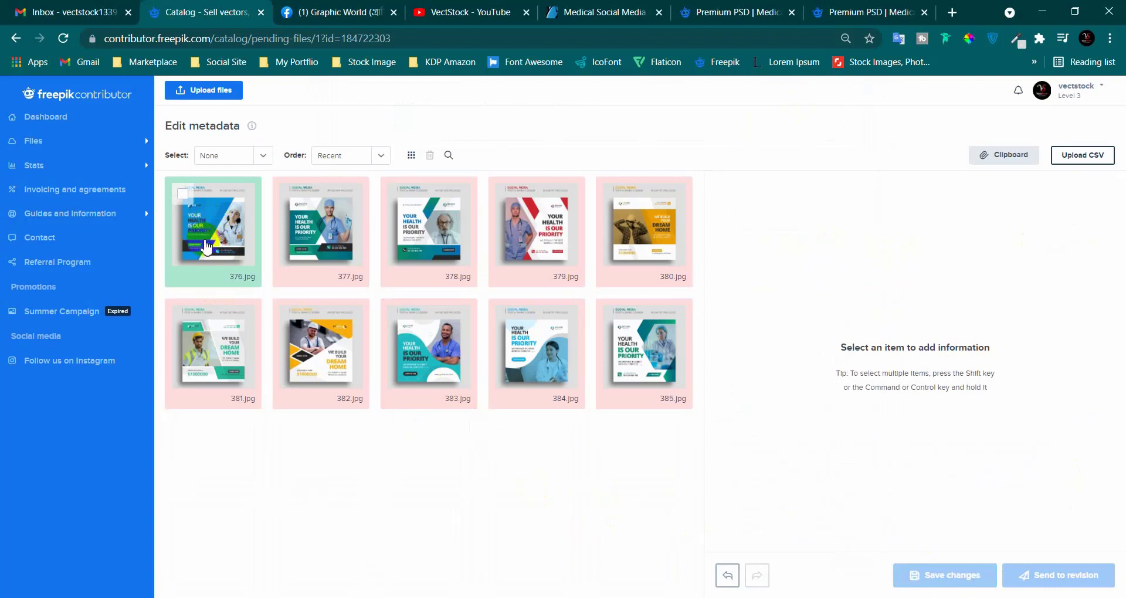
# Copy the finished title from 376.jpg.
pyautogui.click(203, 277)
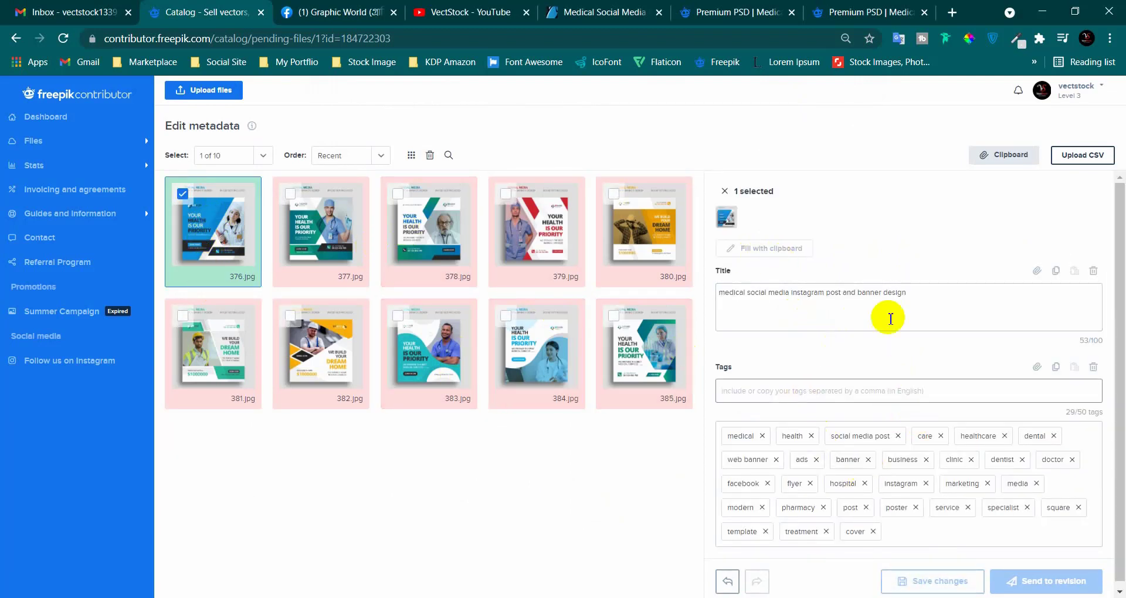
pyautogui.moveTo(925, 297); pyautogui.dragTo(727, 302)
pyautogui.hotkey('ctrl', 'c')
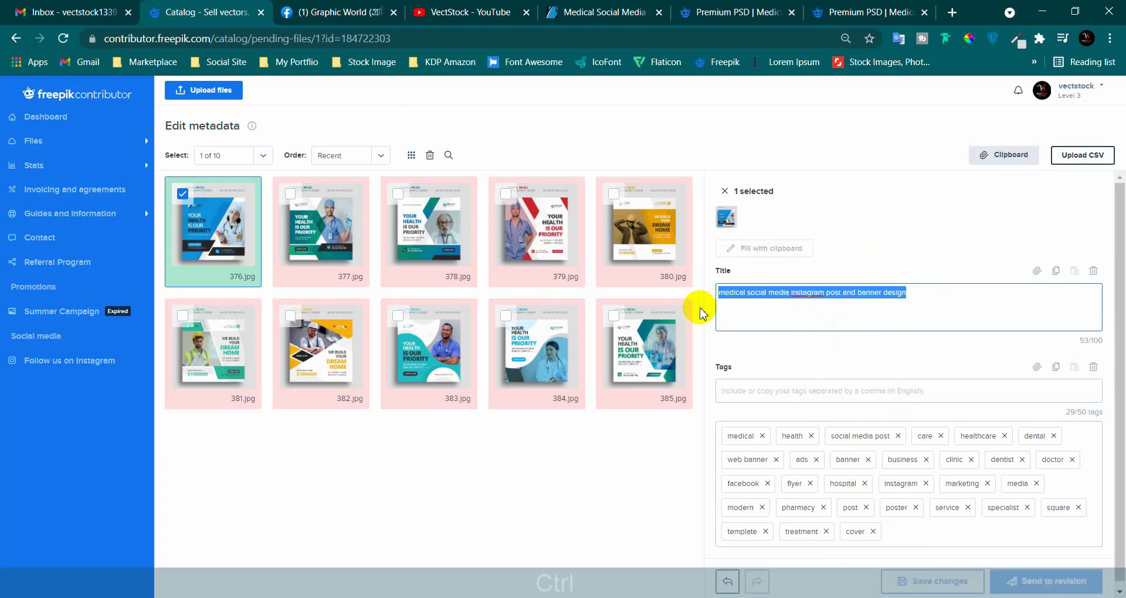
# Select files 377, 378, 379, 384 and 383 together, deselecting the finished 376.jpg.
pyautogui.click(316, 229)
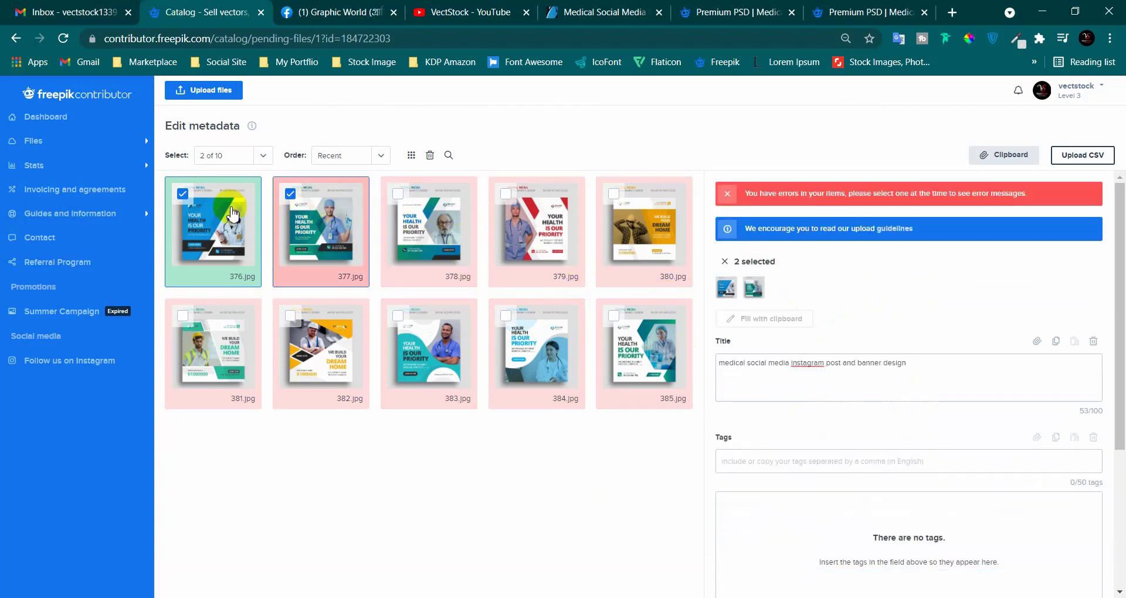
pyautogui.click(200, 218)
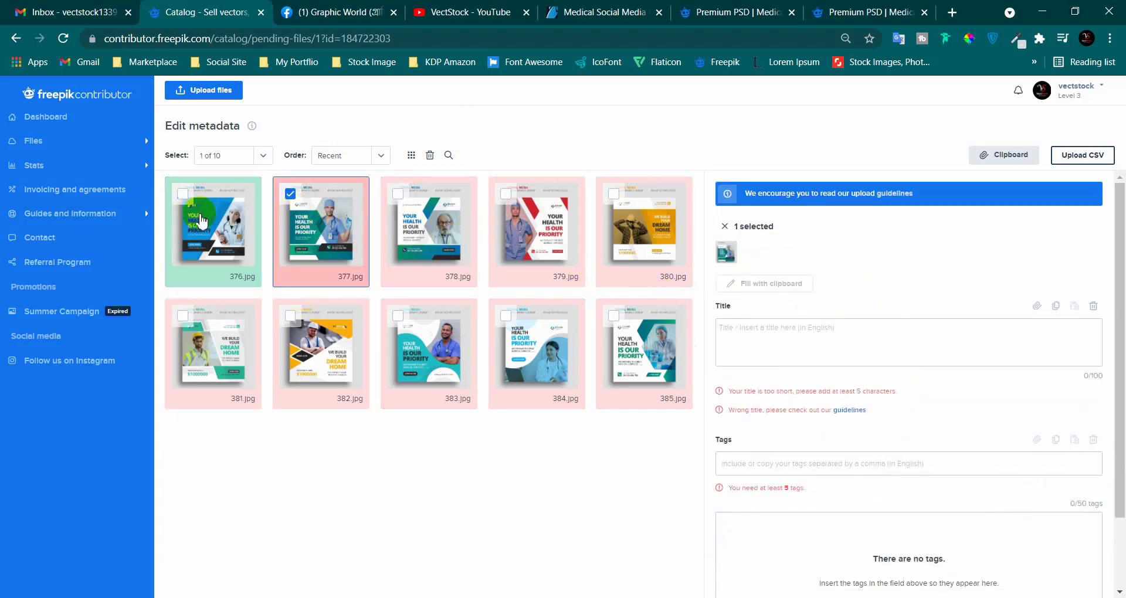
pyautogui.keyDown('ctrl'); pyautogui.click(417, 230); pyautogui.keyUp('ctrl')
pyautogui.keyDown('ctrl'); pyautogui.click(526, 233); pyautogui.keyUp('ctrl')
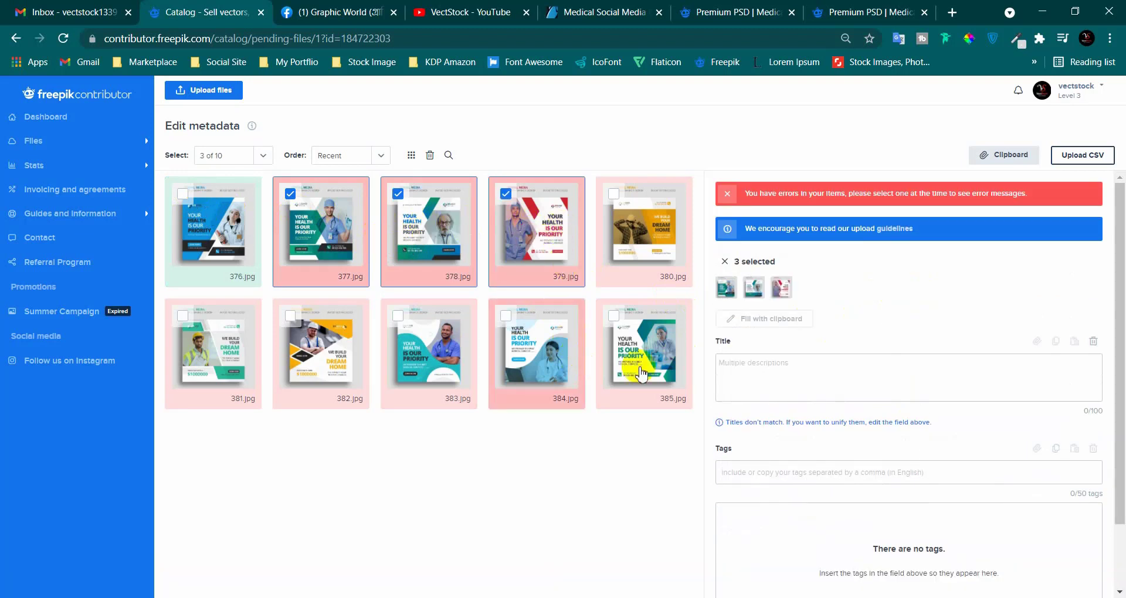
pyautogui.keyDown('ctrl'); pyautogui.click(573, 354); pyautogui.keyUp('ctrl')
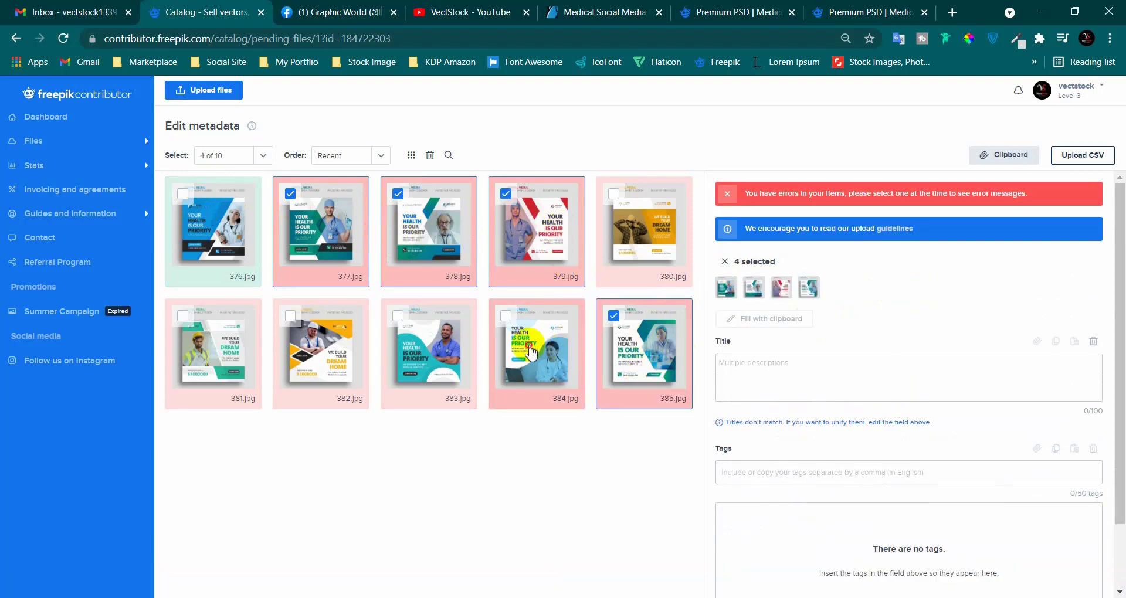
pyautogui.keyDown('ctrl'); pyautogui.click(424, 364); pyautogui.keyUp('ctrl')
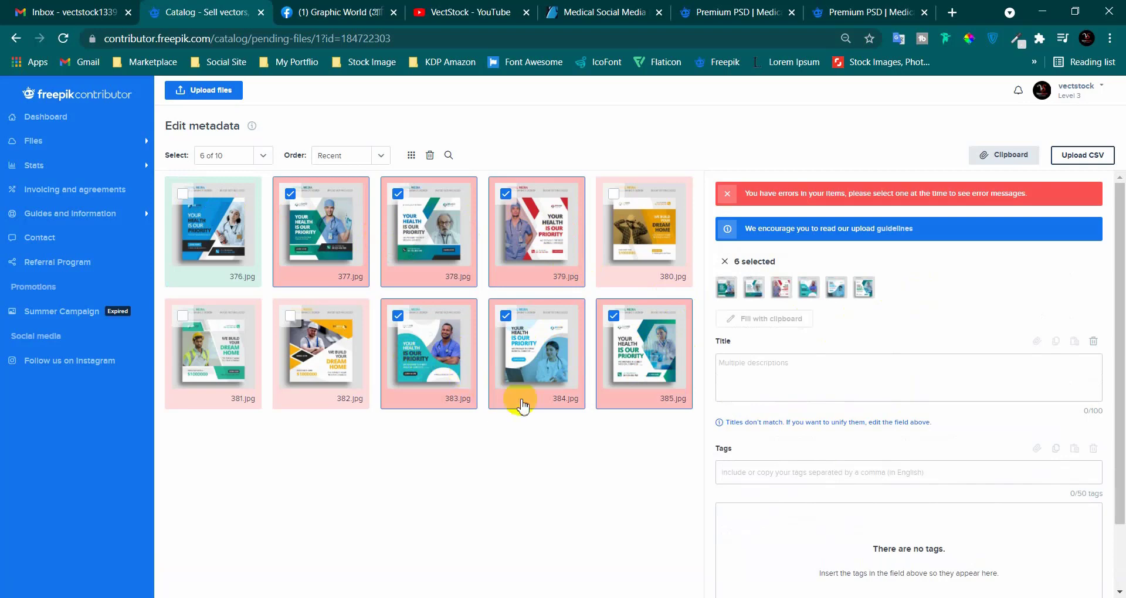
# Paste the copied title into the six files and add the 29 medical keywords as their tags.
pyautogui.click(756, 372)
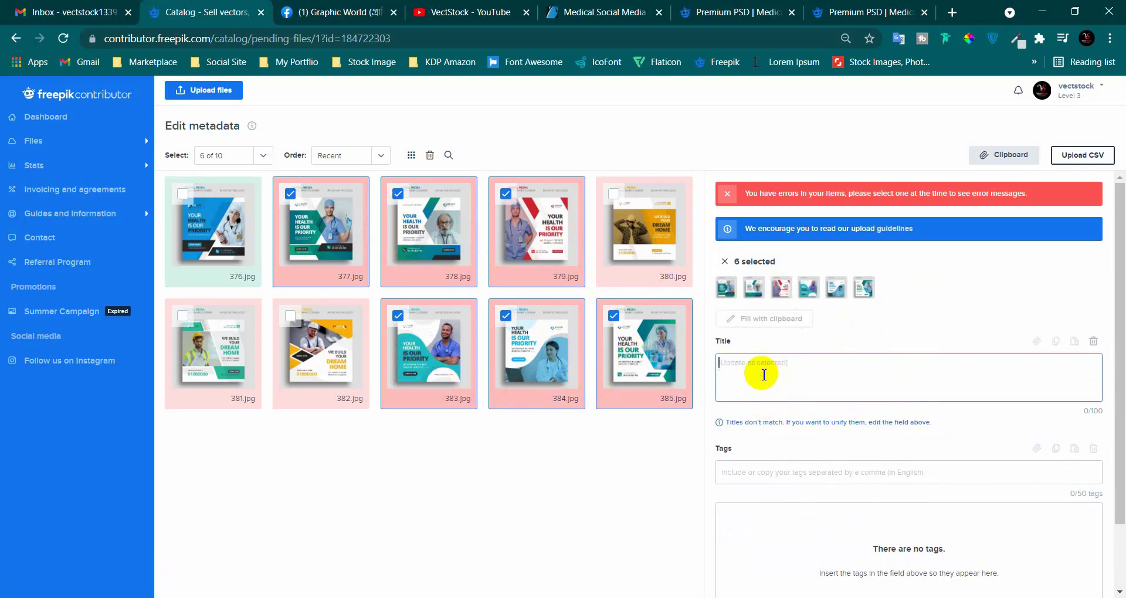
pyautogui.hotkey('ctrl', 'v')
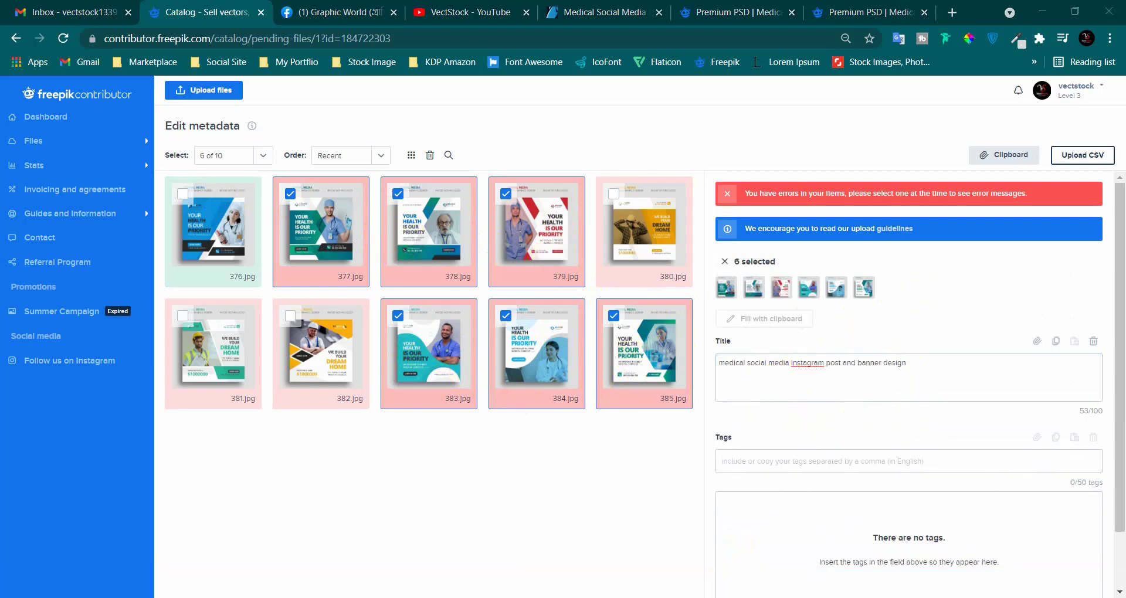
pyautogui.hotkey('alt', 'Tab')
pyautogui.moveTo(645, 311); pyautogui.dragTo(580, 311)
pyautogui.moveTo(439, 300); pyautogui.dragTo(383, 285)
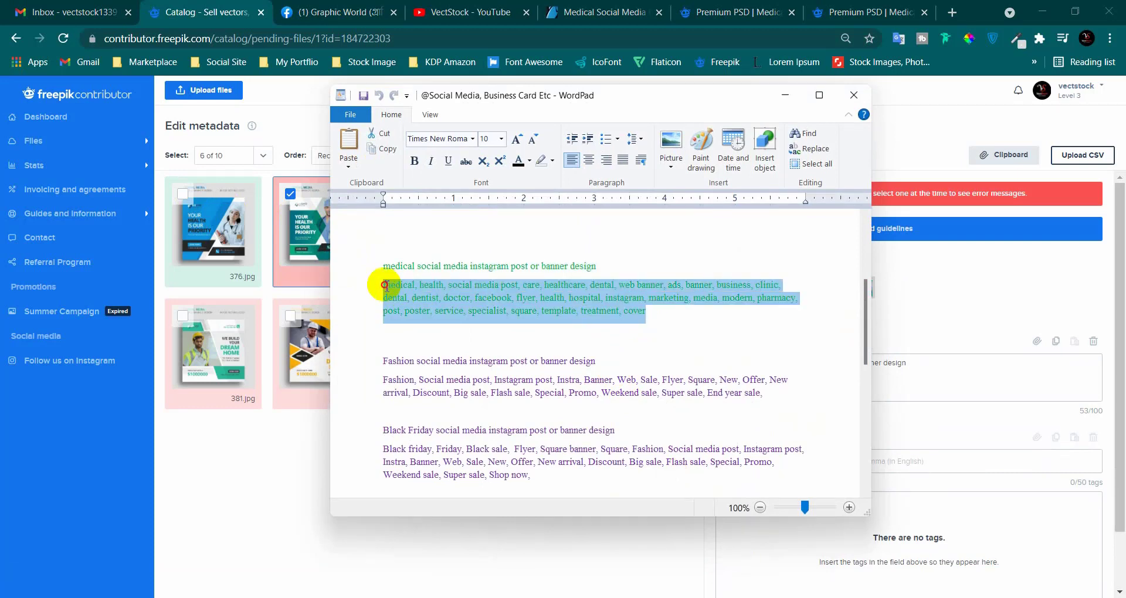
pyautogui.hotkey('ctrl', 'c')
pyautogui.click(779, 99)
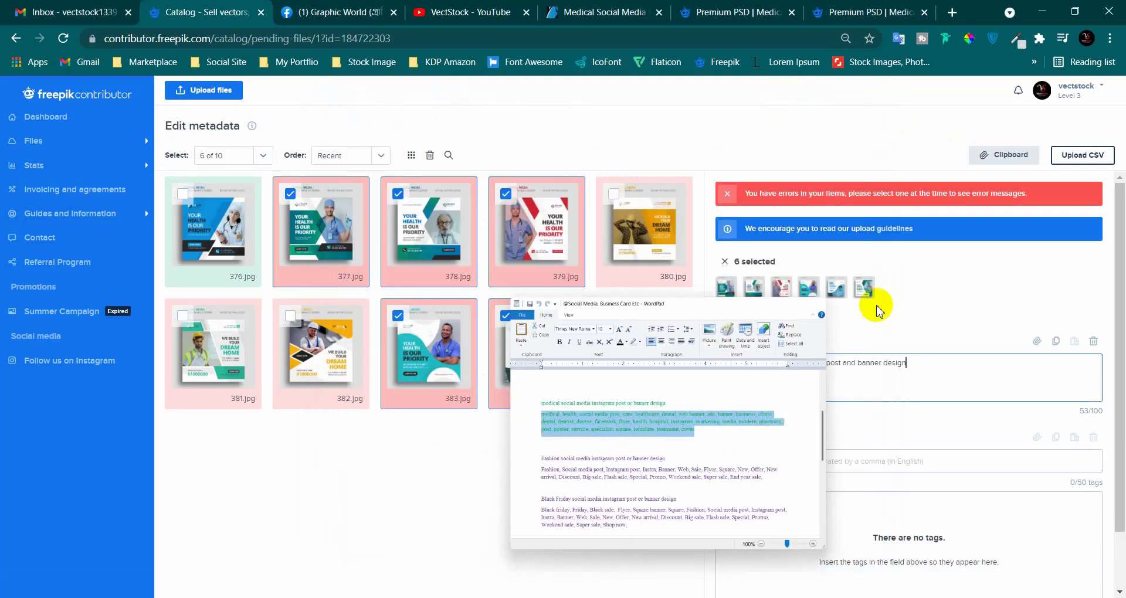
pyautogui.click(810, 463)
pyautogui.hotkey('ctrl', 'v')
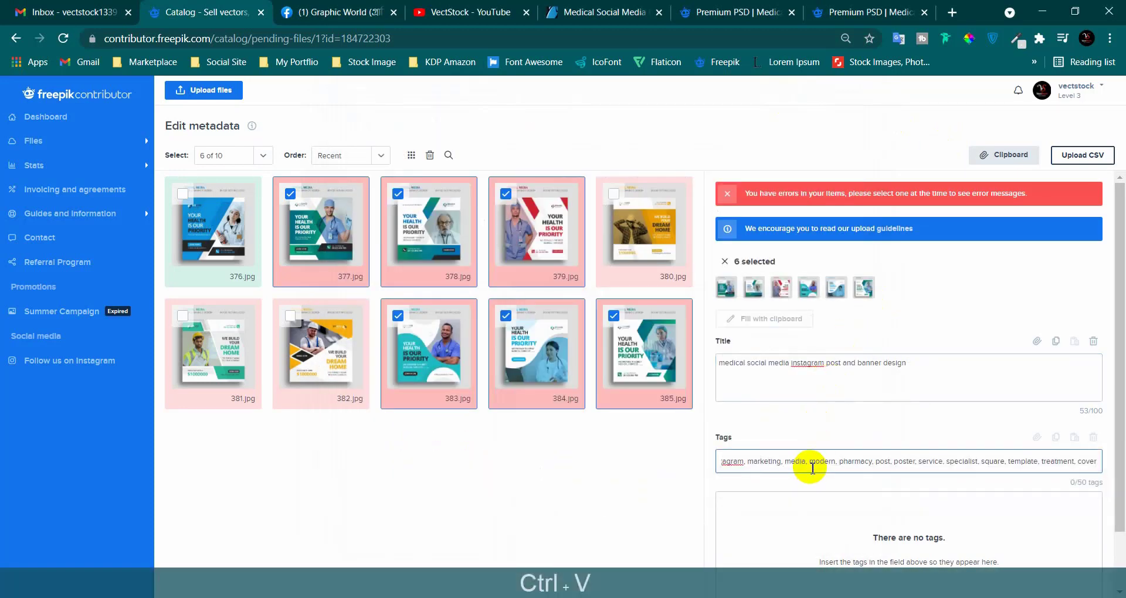
pyautogui.scroll(-2, 855, 446)
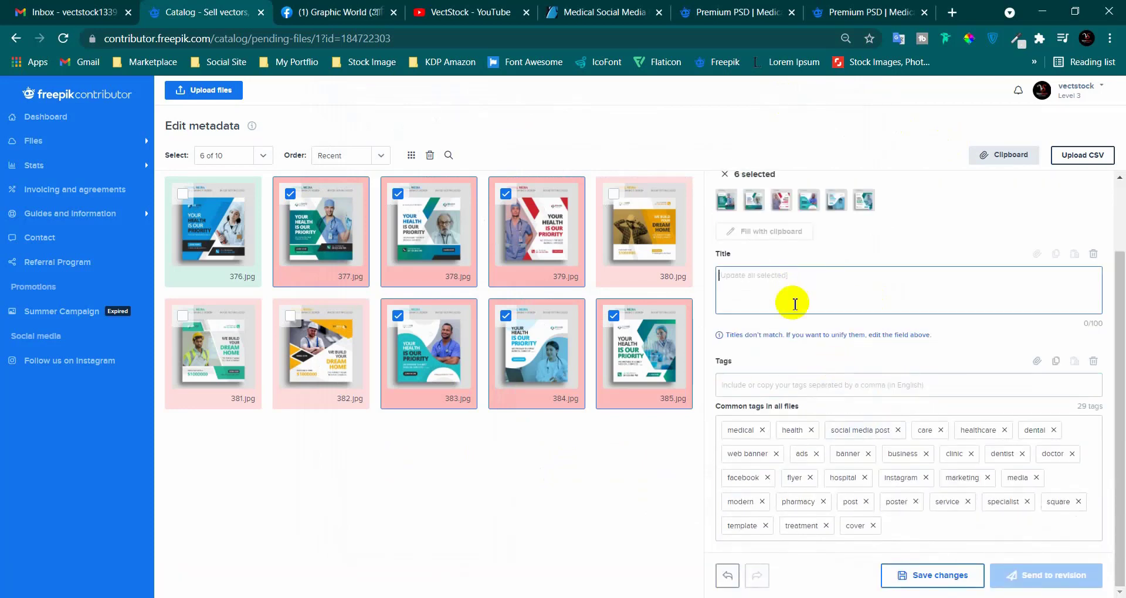
# Replace the six files' shared title with the medical heading line from the keywords document.
pyautogui.click(766, 595)
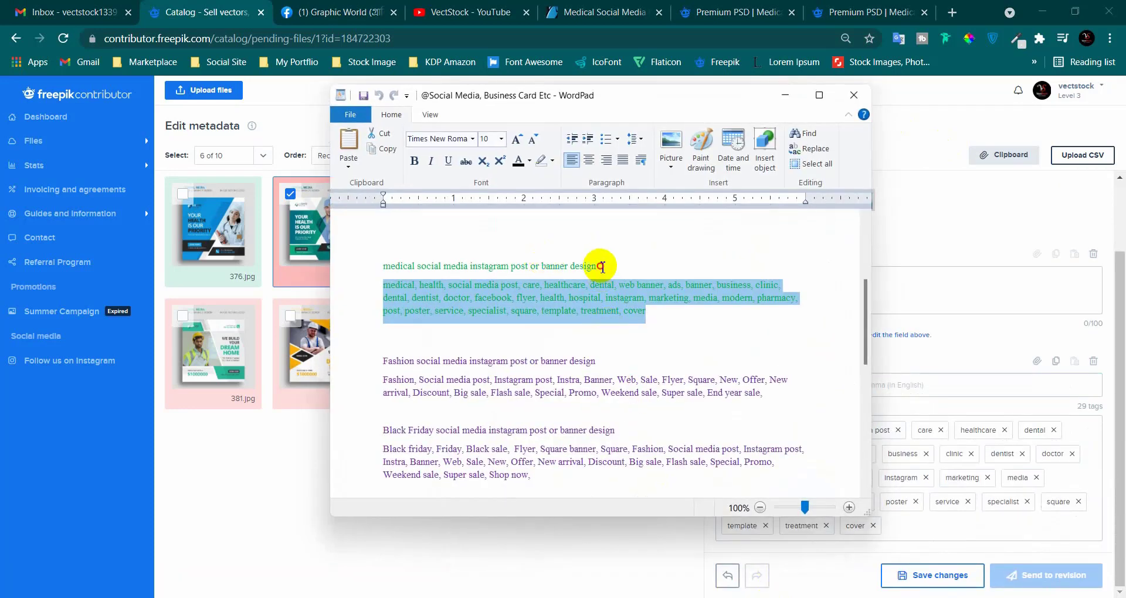
pyautogui.moveTo(596, 265); pyautogui.dragTo(365, 262)
pyautogui.click(780, 98)
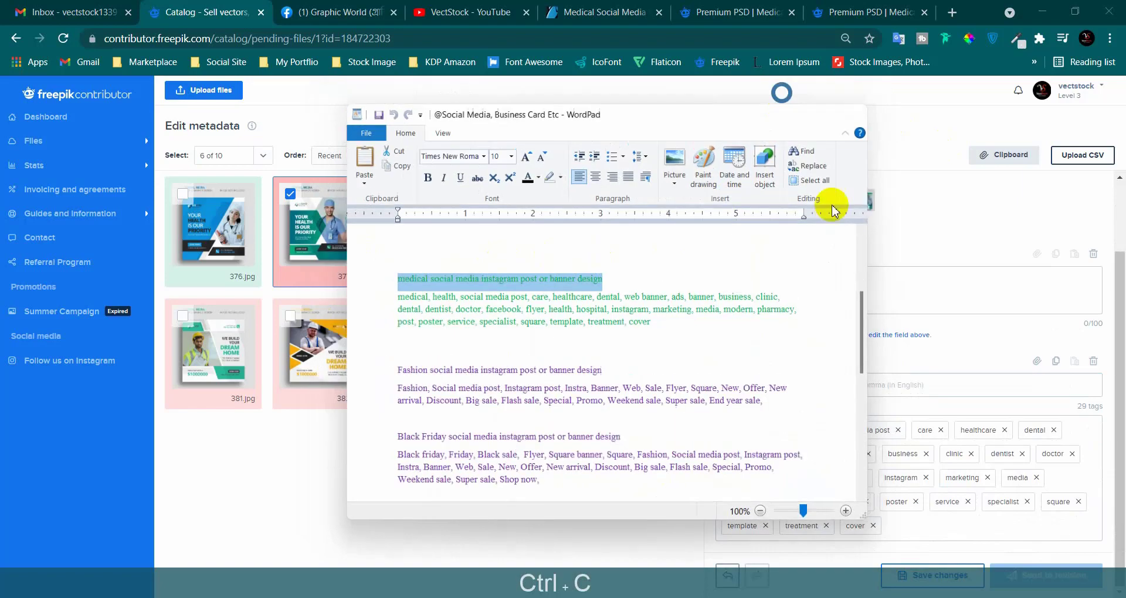
pyautogui.click(818, 283)
pyautogui.hotkey('ctrl', 'v')
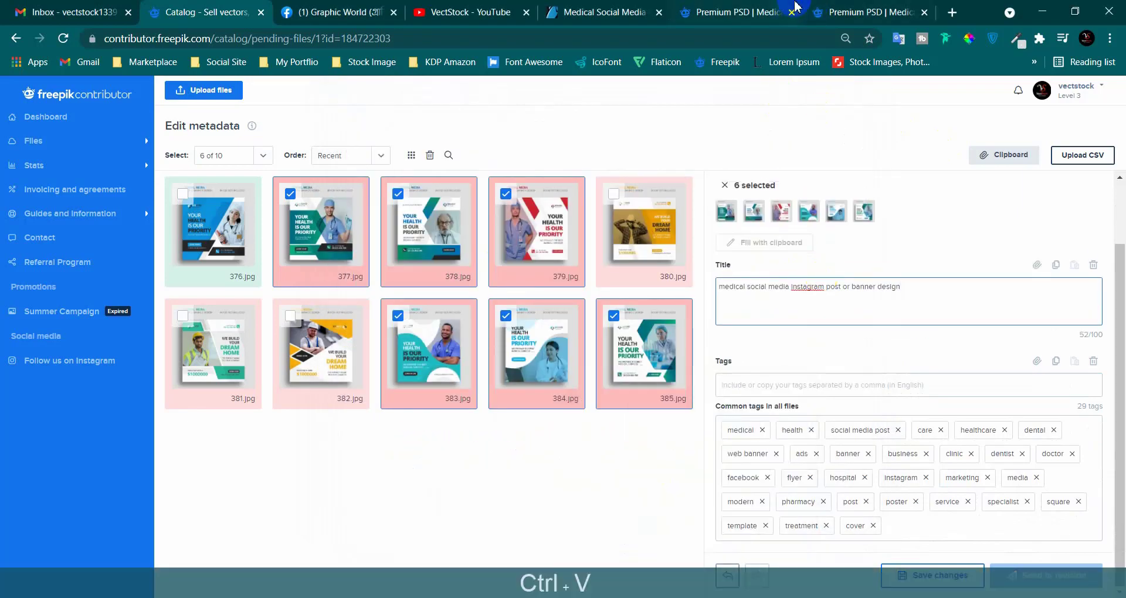
pyautogui.click(756, 12)
pyautogui.scroll(1, 297, 260)
pyautogui.scroll(10, 296, 261)
# Copy the title 'Medical healthcare flyer social media post & web banner' and select Contributor's current title.
pyautogui.scroll(3, 296, 261)
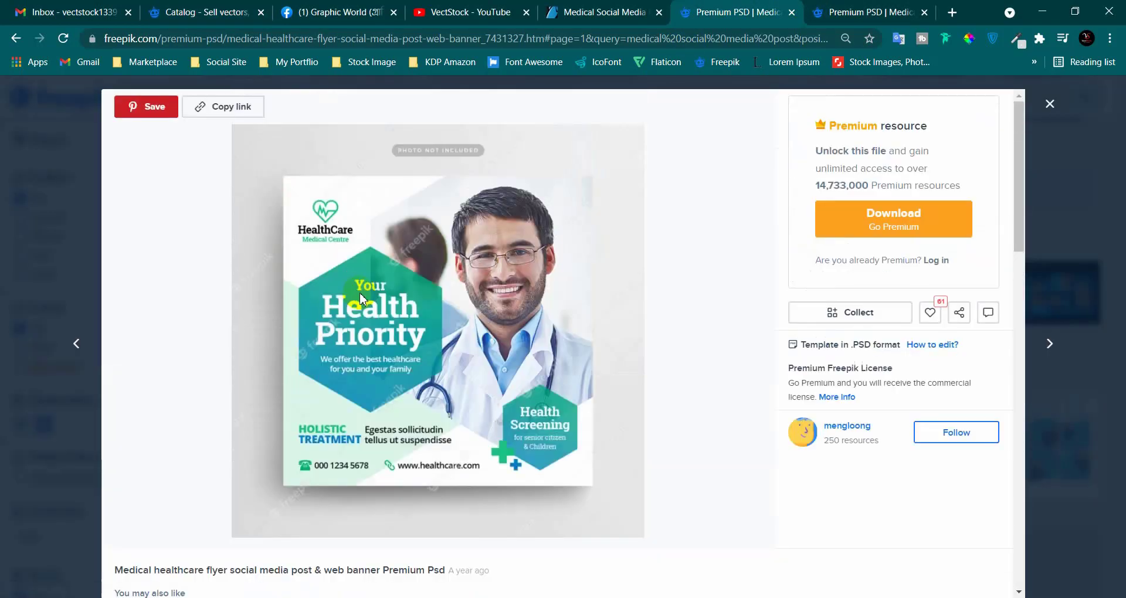
pyautogui.scroll(-2, 305, 381)
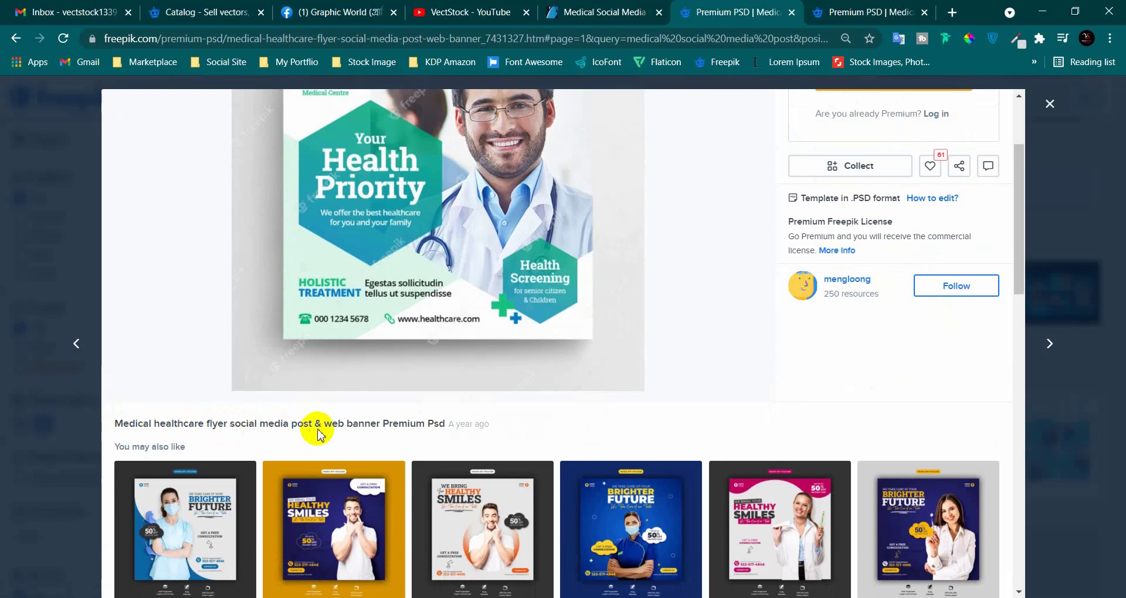
pyautogui.moveTo(381, 423); pyautogui.dragTo(113, 418)
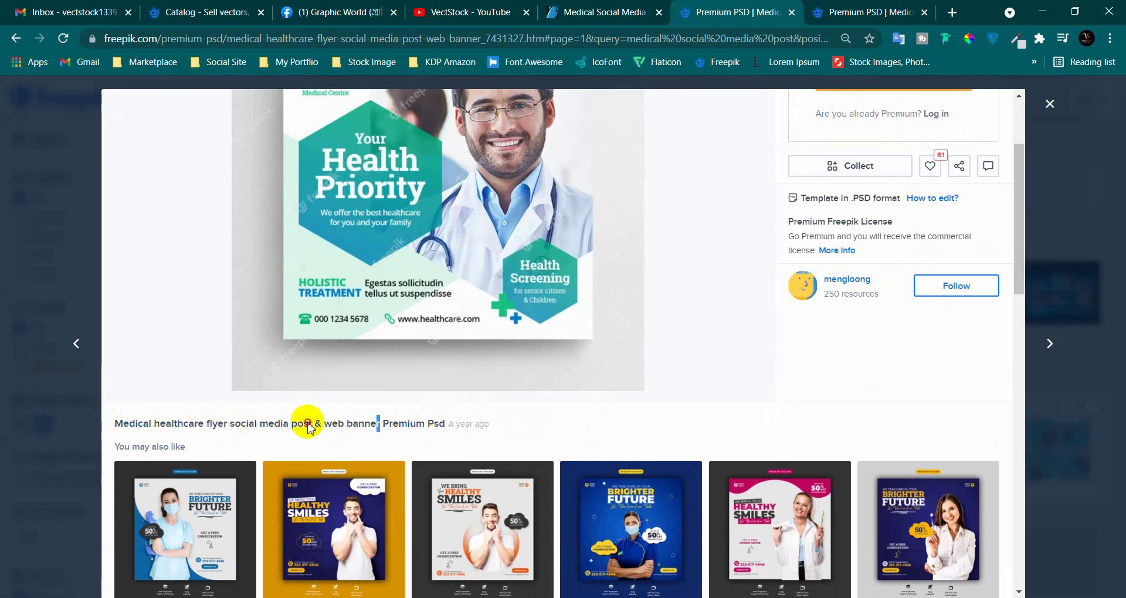
pyautogui.hotkey('ctrl', 'c')
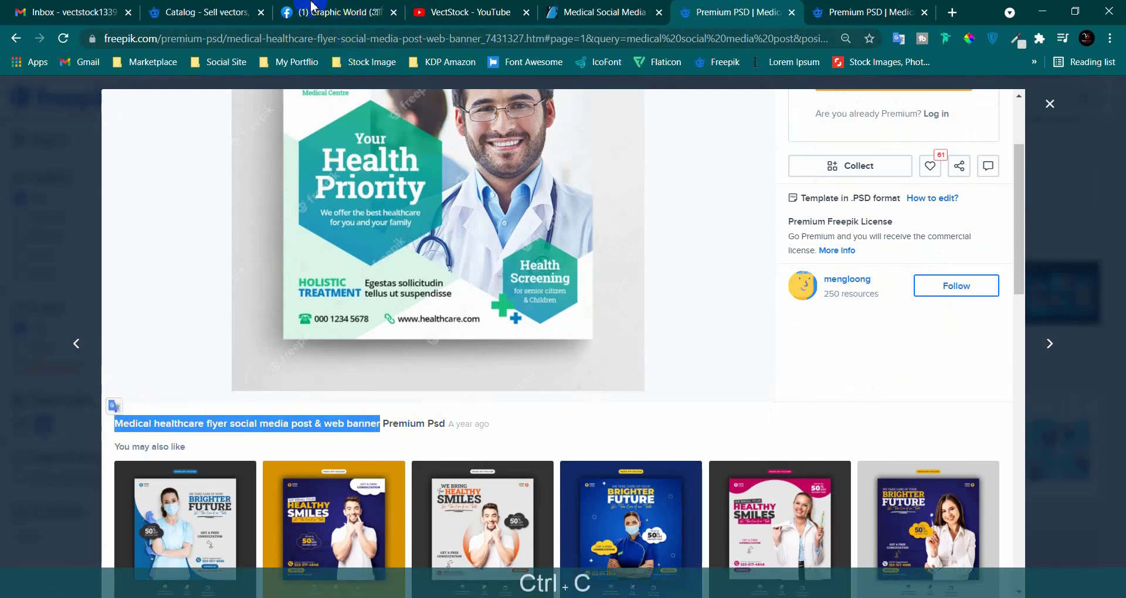
pyautogui.click(199, 7)
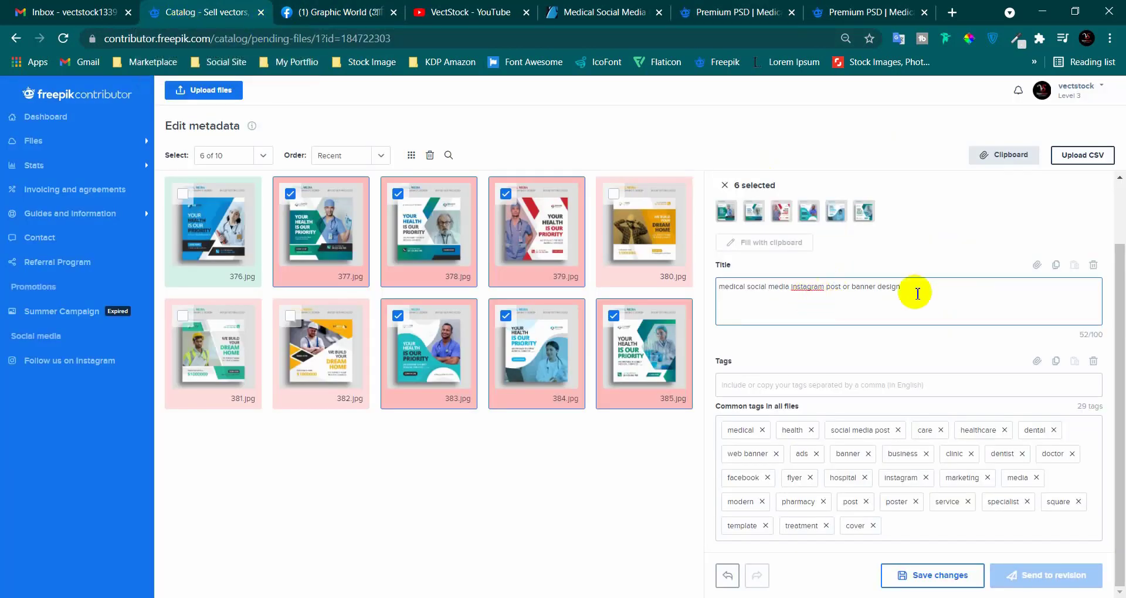
pyautogui.moveTo(913, 288); pyautogui.dragTo(711, 289)
# Edit the pasted title to 'medical healthcare social media post and web banner design' and save the six files.
pyautogui.hotkey('ctrl', 'v')
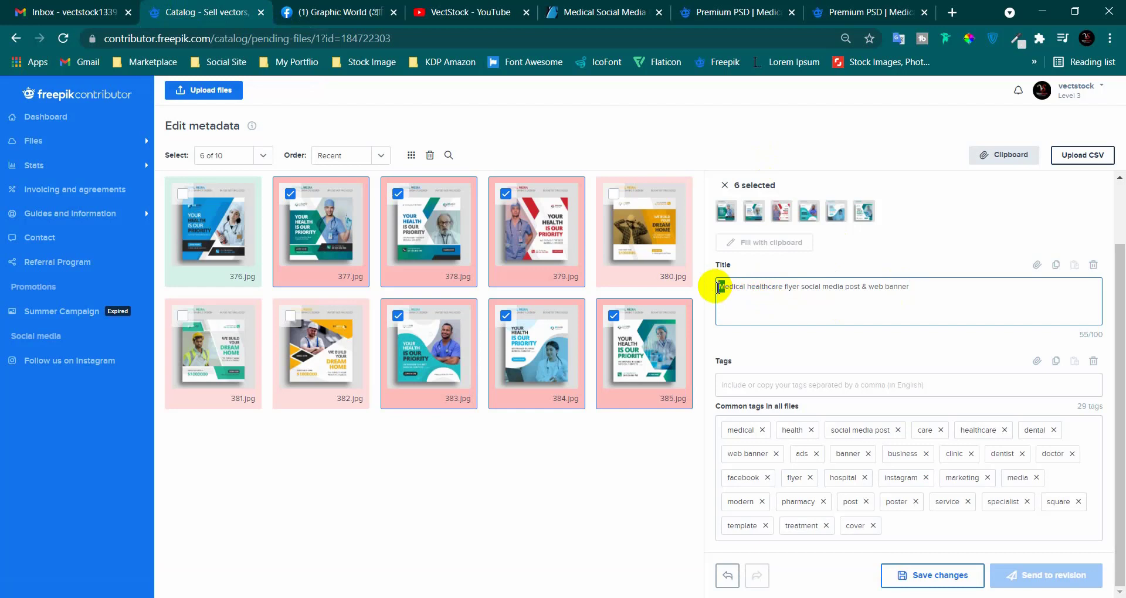
pyautogui.write('m')
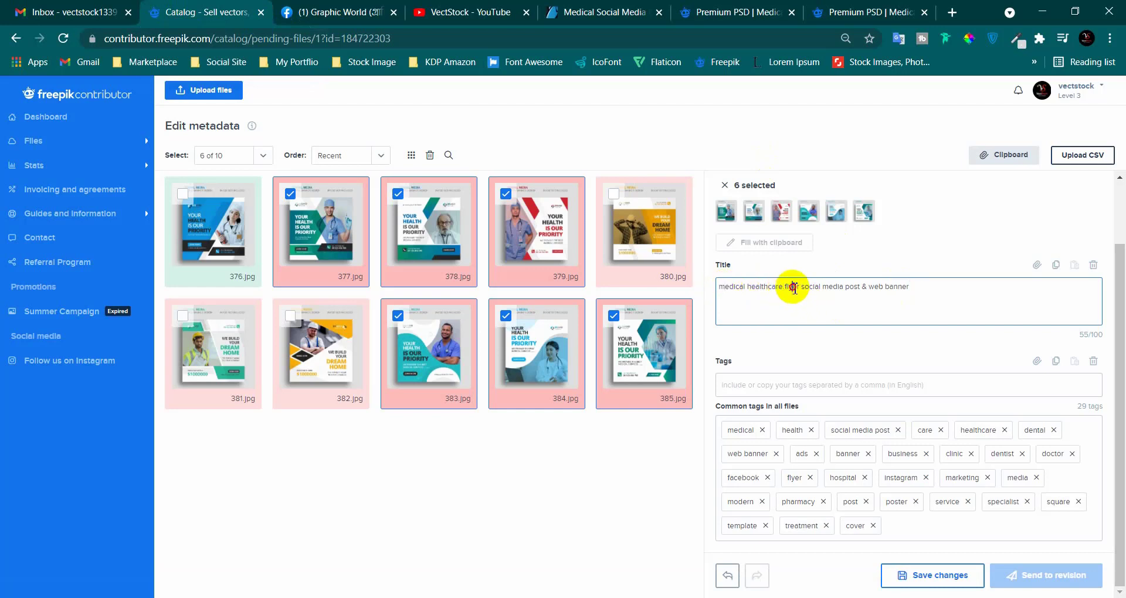
pyautogui.press('BackSpace')
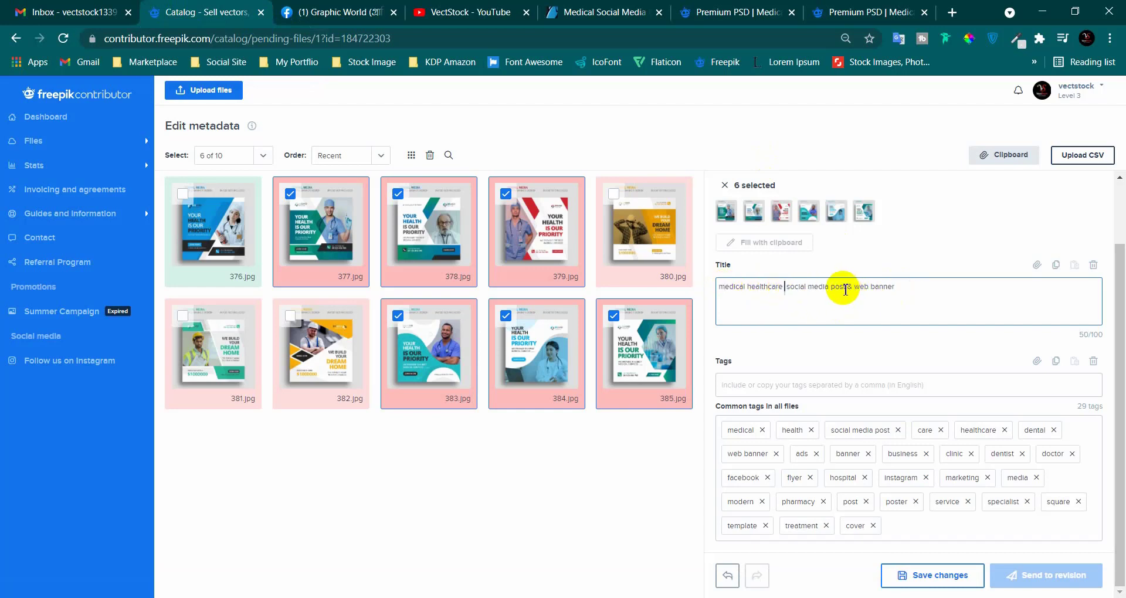
pyautogui.press('BackSpace')
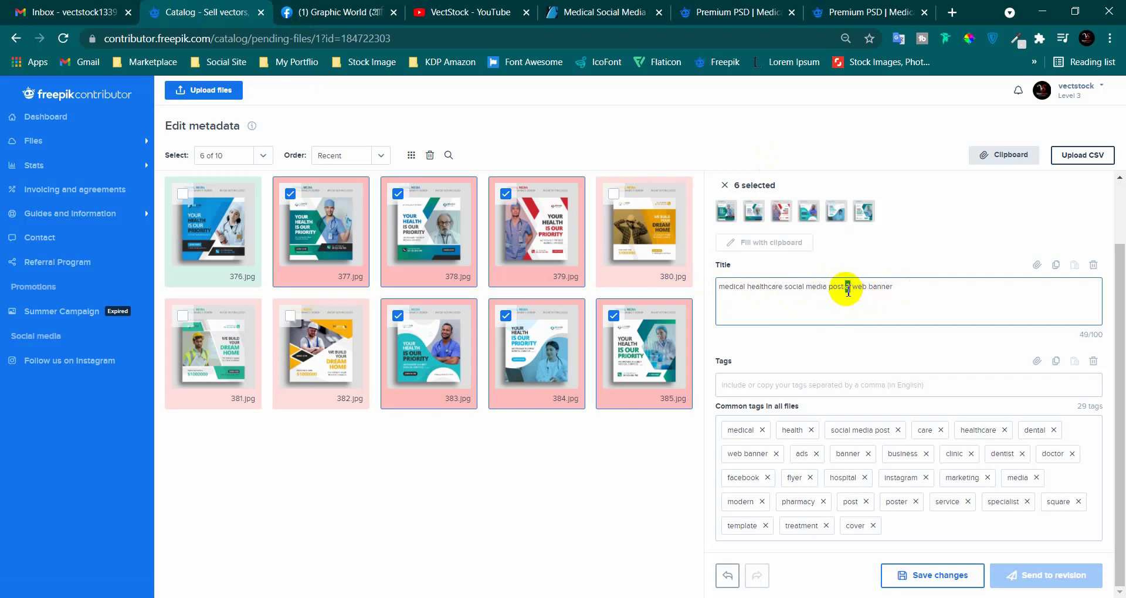
pyautogui.write('and')
pyautogui.click(916, 286)
pyautogui.write('design')
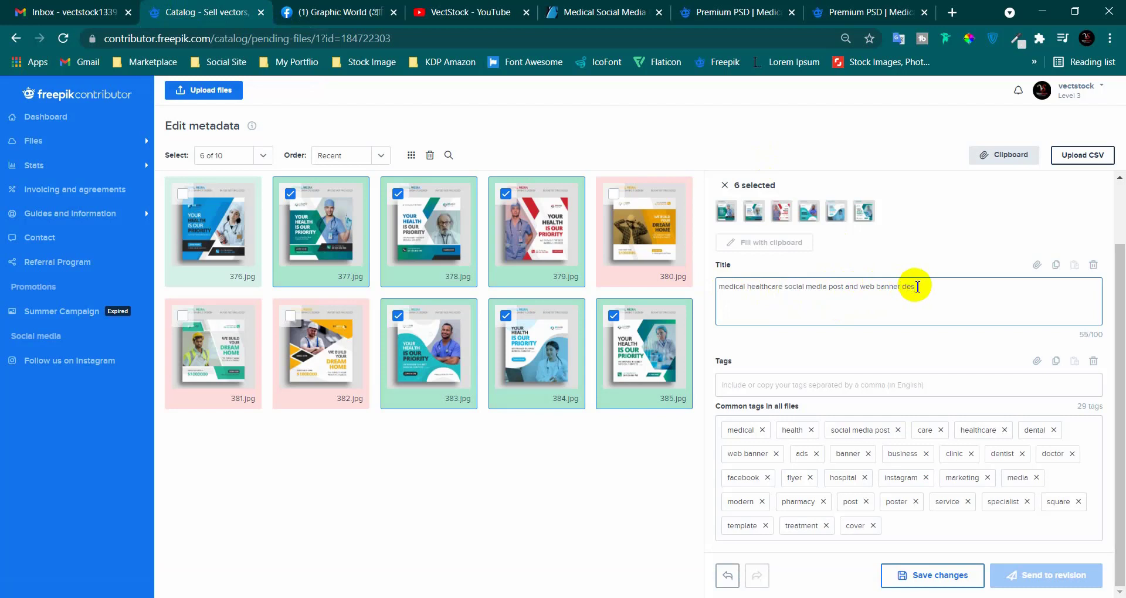
pyautogui.click(916, 575)
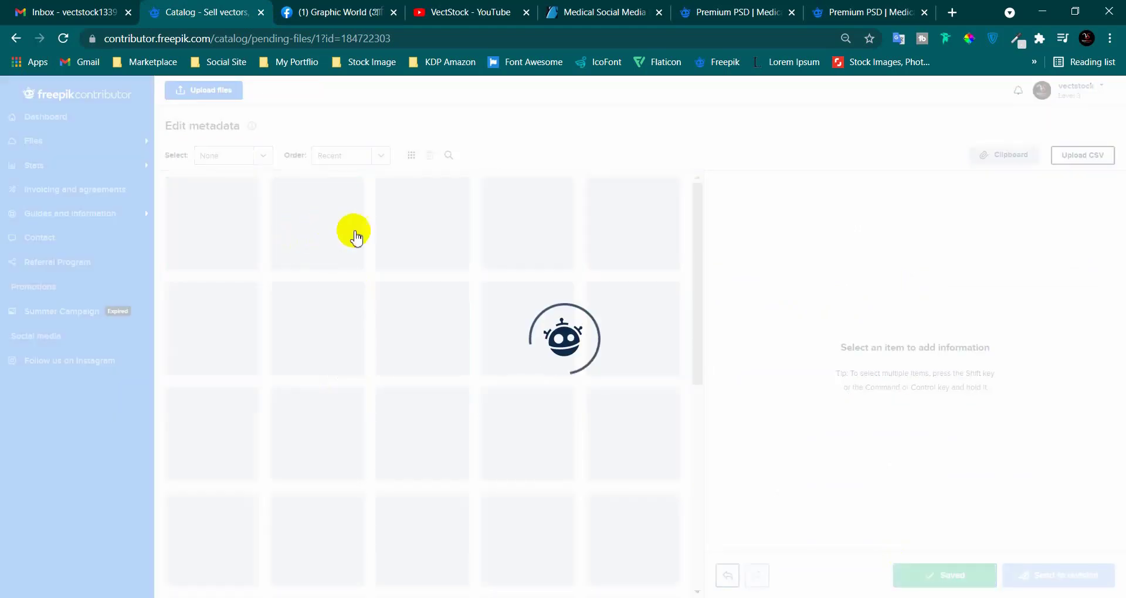
# Open 378.jpg on its own, type 'instagram' into its title, and save it.
pyautogui.click(291, 195)
pyautogui.click(443, 223)
pyautogui.click(457, 352)
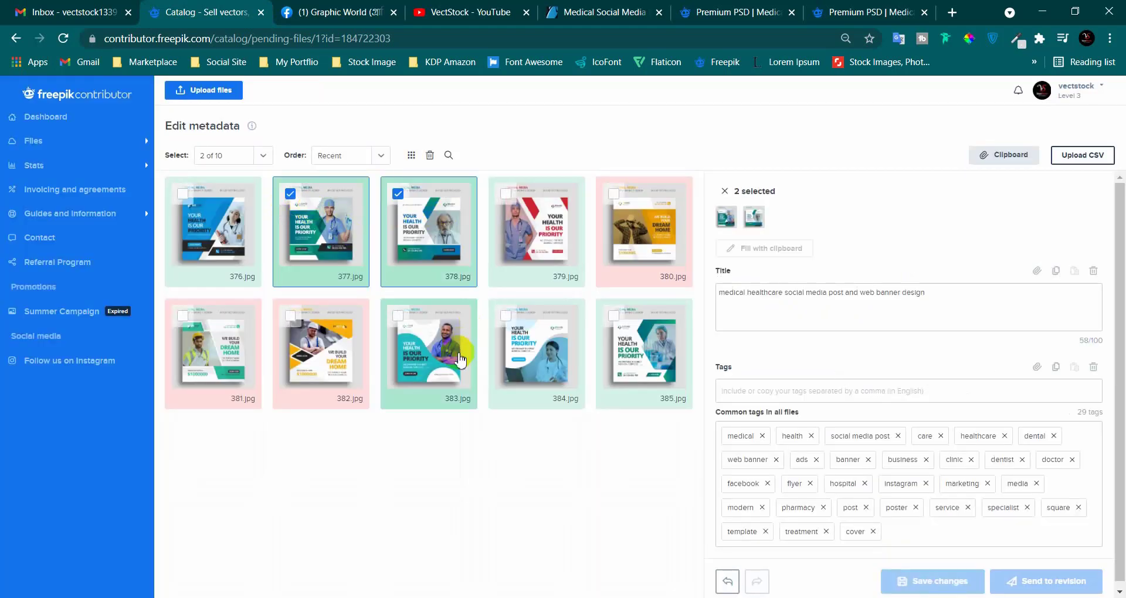
pyautogui.click(334, 241)
pyautogui.click(431, 238)
pyautogui.click(445, 409)
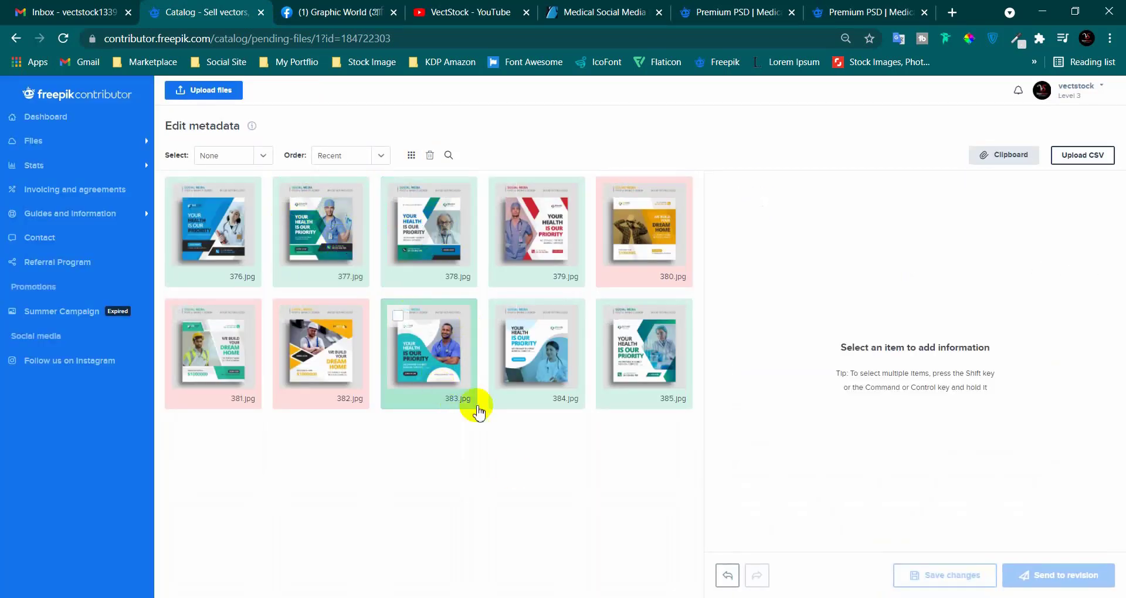
pyautogui.click(437, 249)
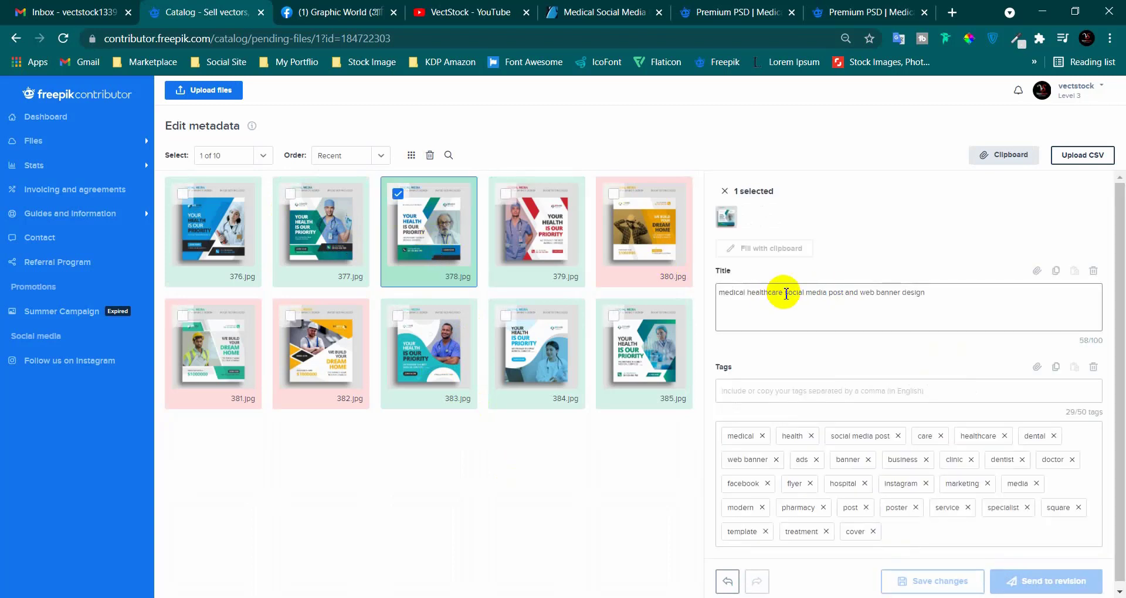
pyautogui.click(844, 294)
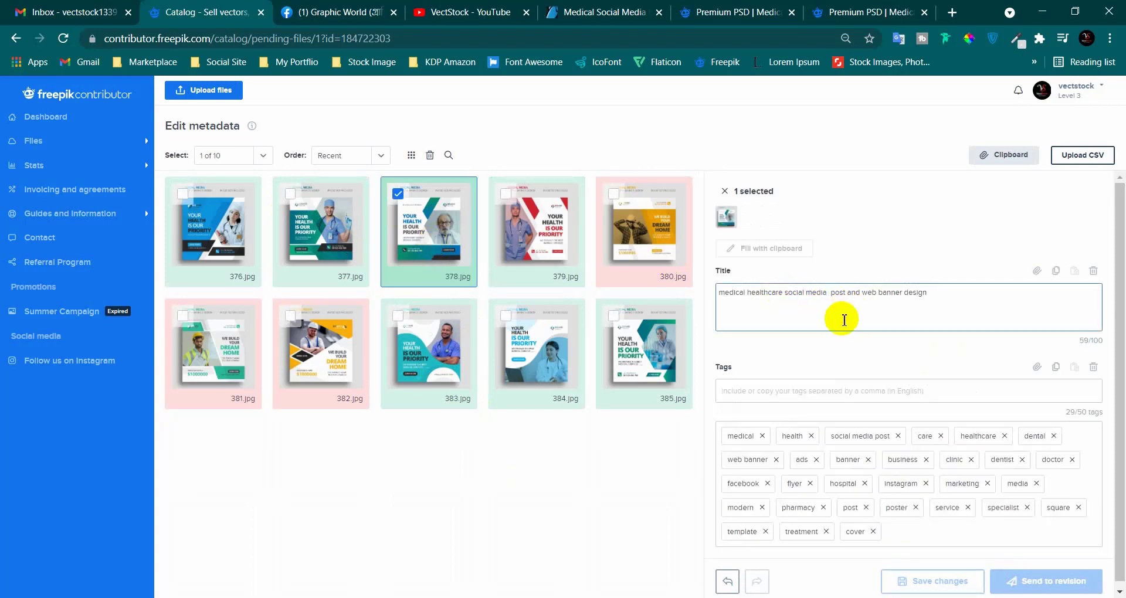
pyautogui.write('instagram')
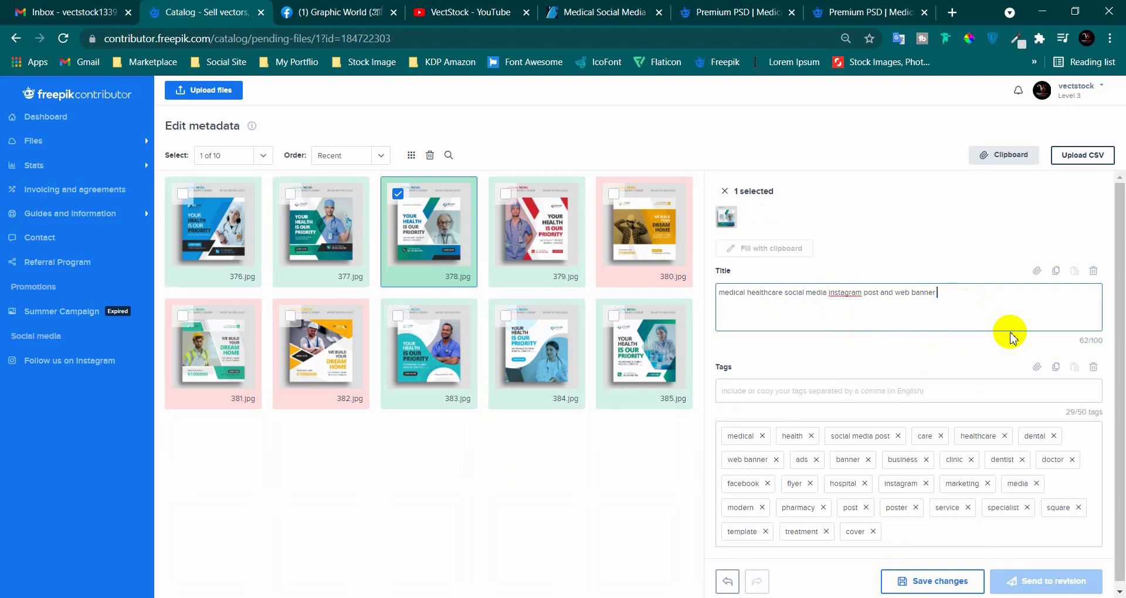
pyautogui.click(938, 579)
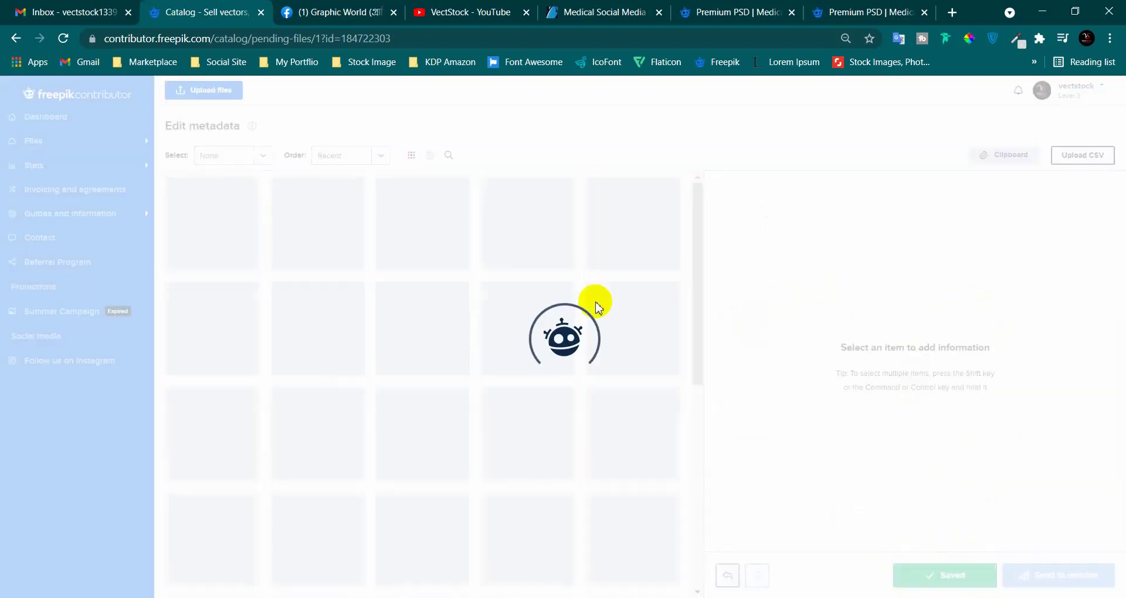
# Remove 'social media' from the shared title of 378.jpg and 384.jpg and save.
pyautogui.click(466, 241)
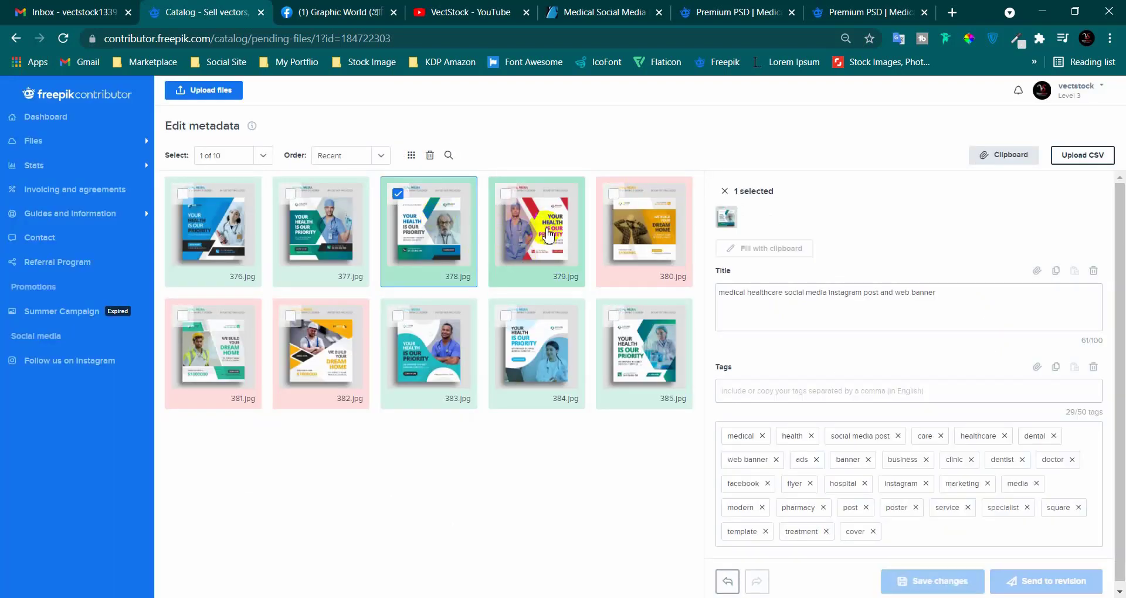
pyautogui.click(554, 364)
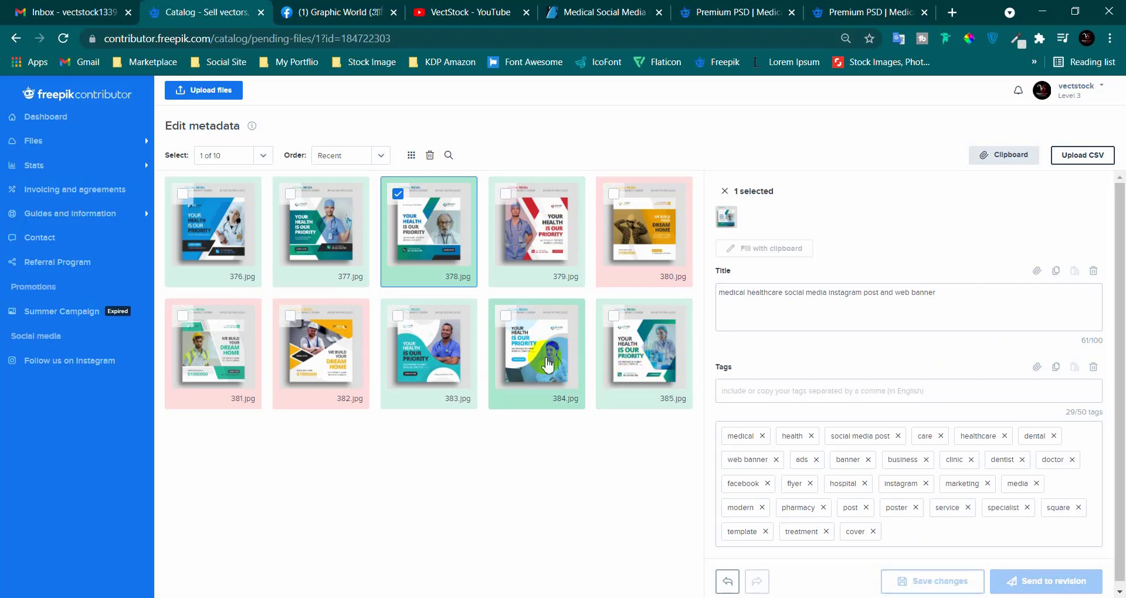
pyautogui.click(767, 295)
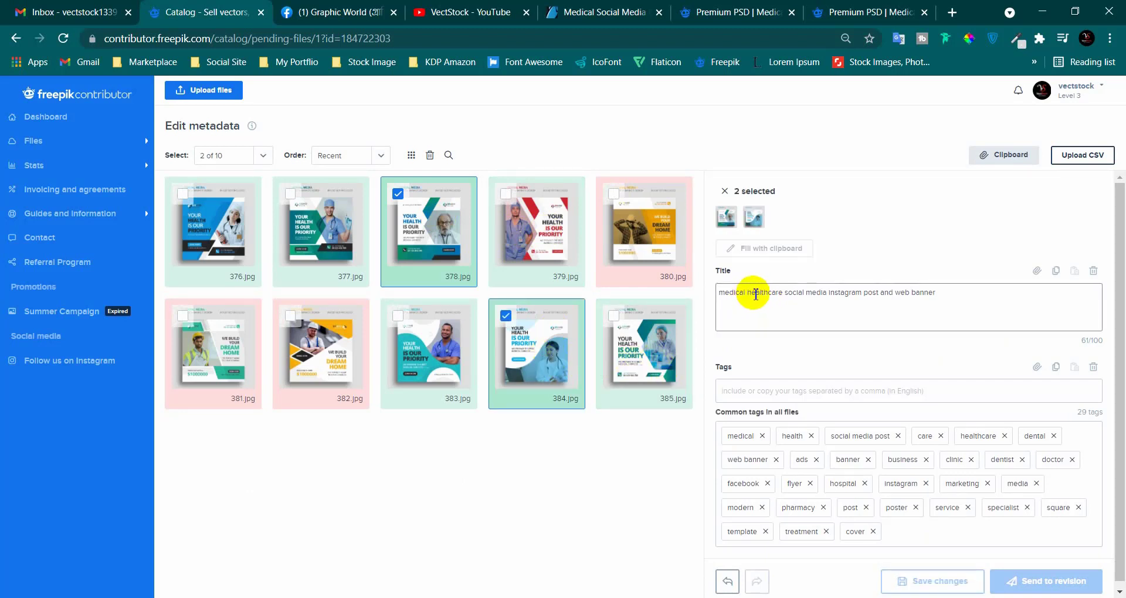
pyautogui.moveTo(827, 293); pyautogui.dragTo(787, 294)
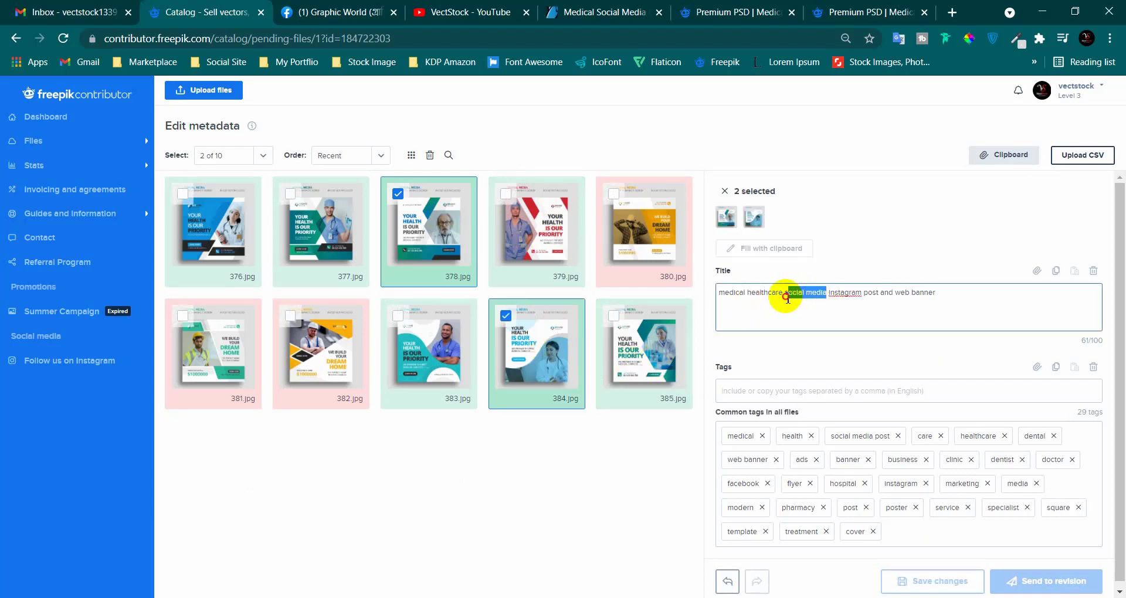
pyautogui.press('BackSpace')
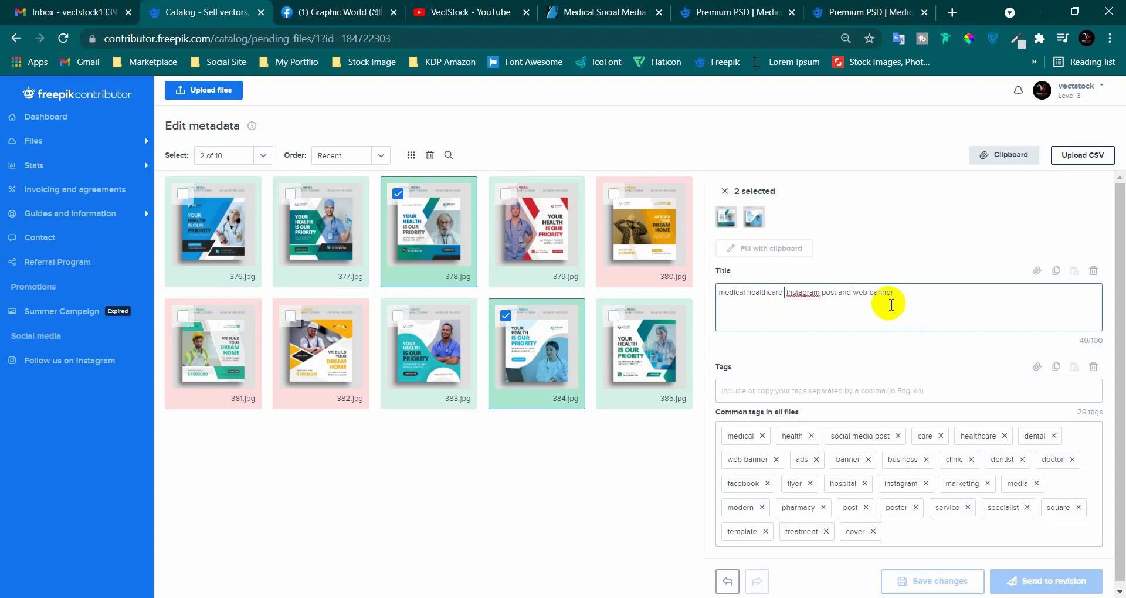
pyautogui.press('BackSpace')
pyautogui.write('template')
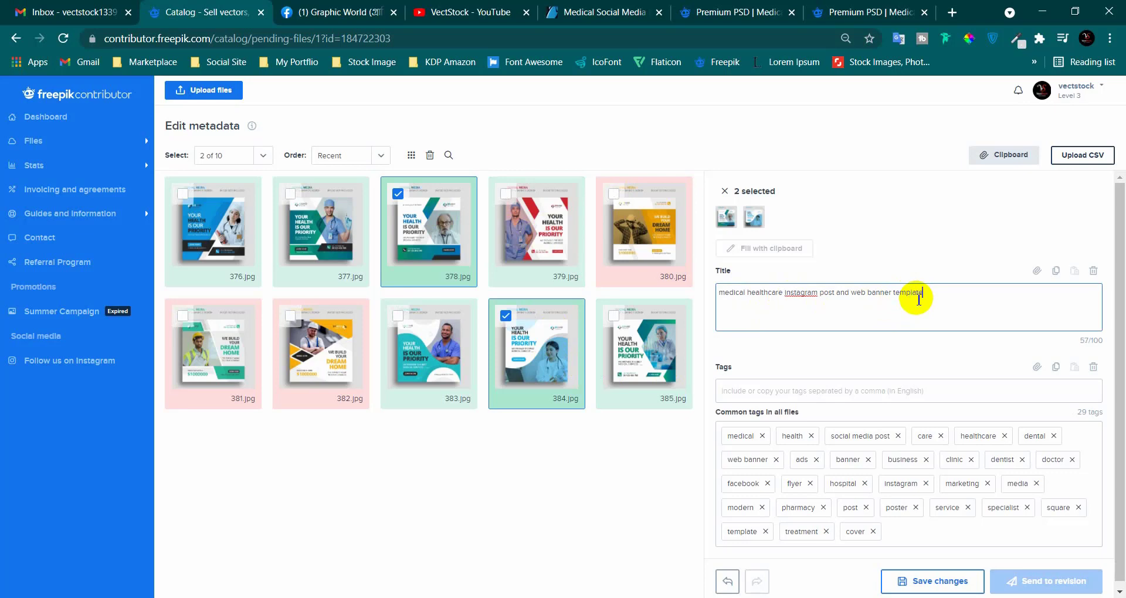
pyautogui.click(933, 581)
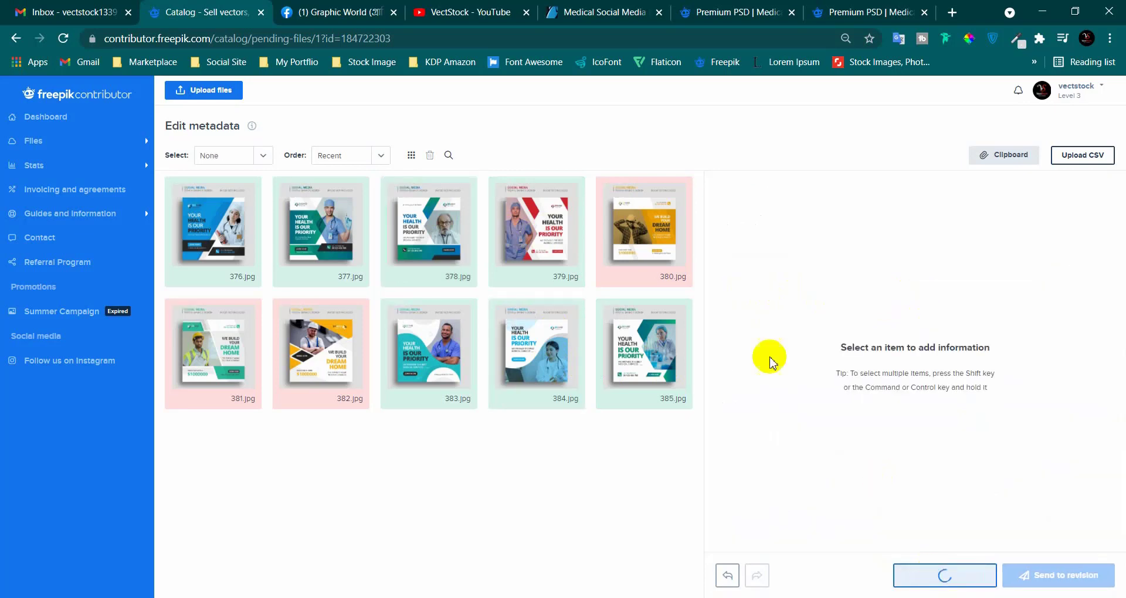
# Select 380.jpg, 381.jpg and 382.jpg and paste the construction keywords from WordPad as their tags.
pyautogui.click(199, 347)
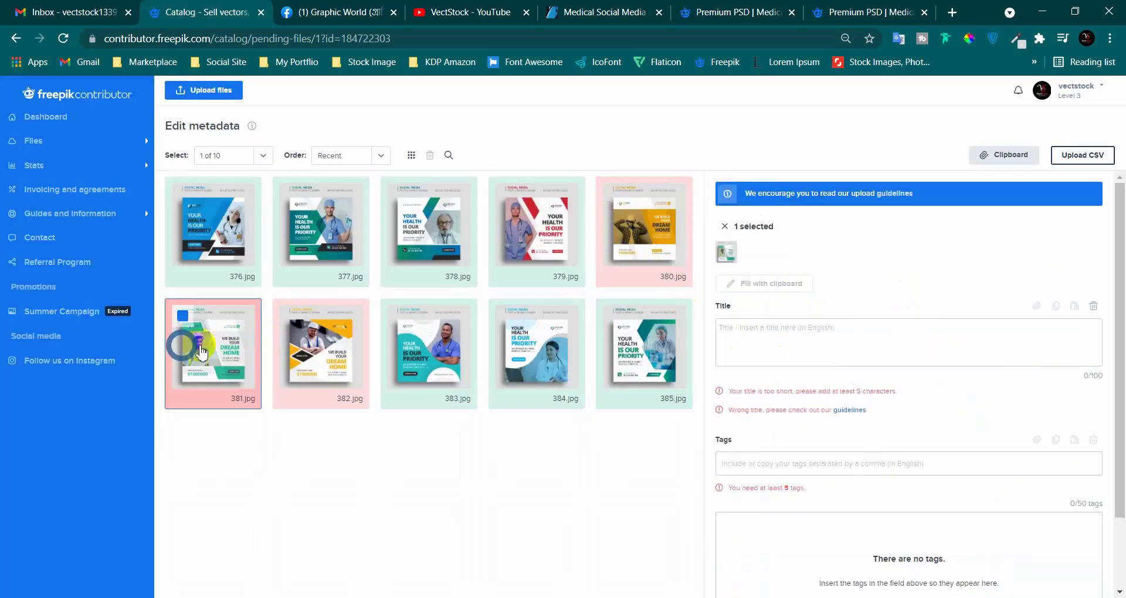
pyautogui.keyDown('ctrl'); pyautogui.click(317, 350); pyautogui.keyUp('ctrl')
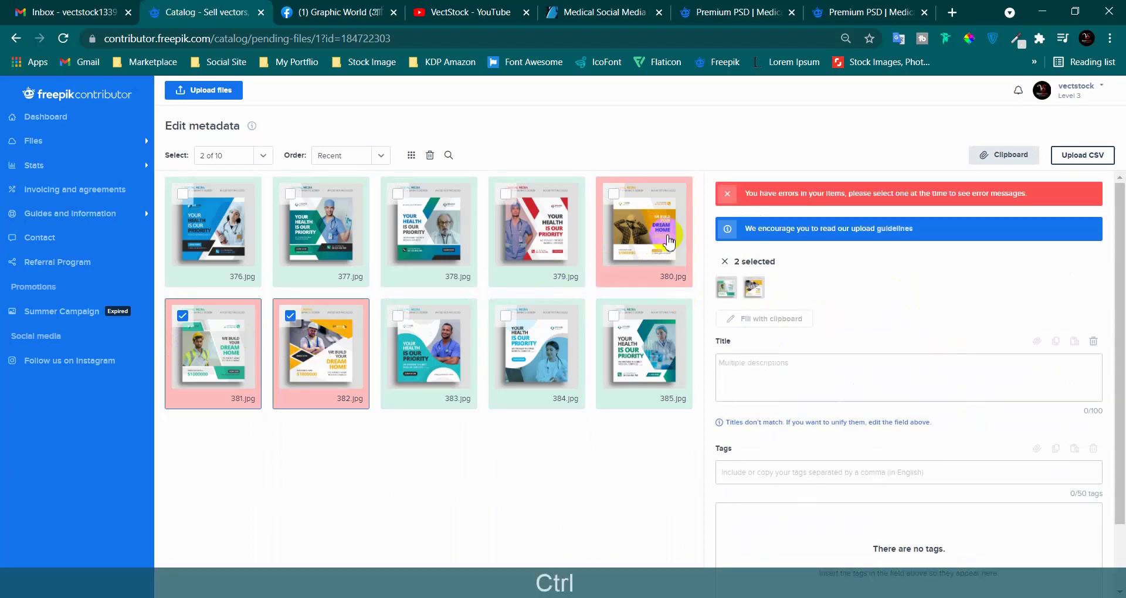
pyautogui.keyDown('ctrl'); pyautogui.click(642, 220); pyautogui.keyUp('ctrl')
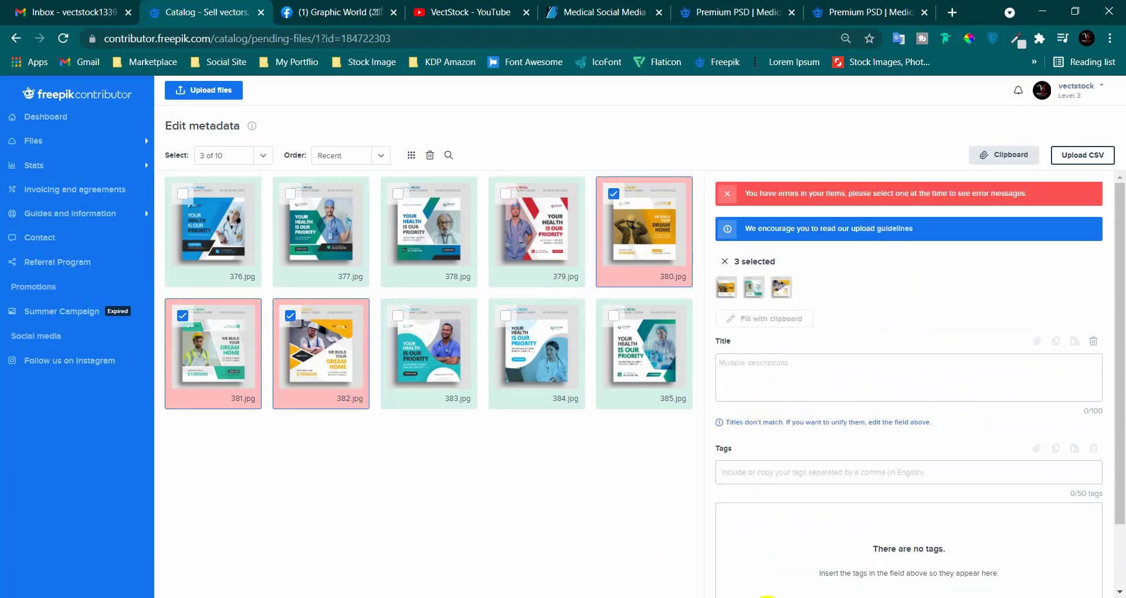
pyautogui.click(767, 597)
pyautogui.scroll(3, 463, 319)
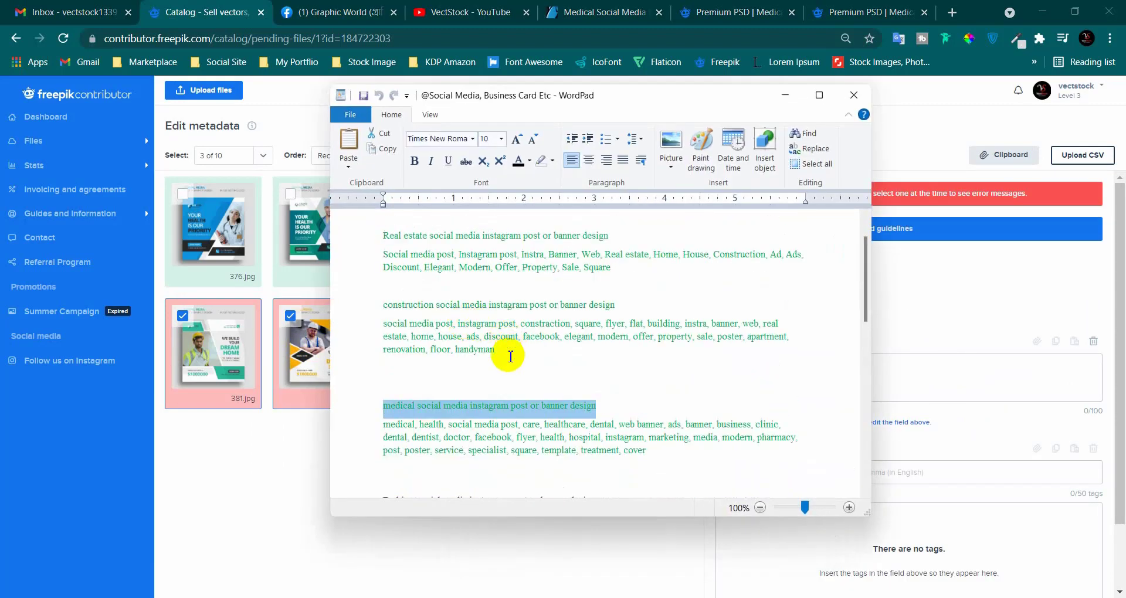
pyautogui.moveTo(510, 356); pyautogui.dragTo(354, 324)
pyautogui.hotkey('ctrl', 'c')
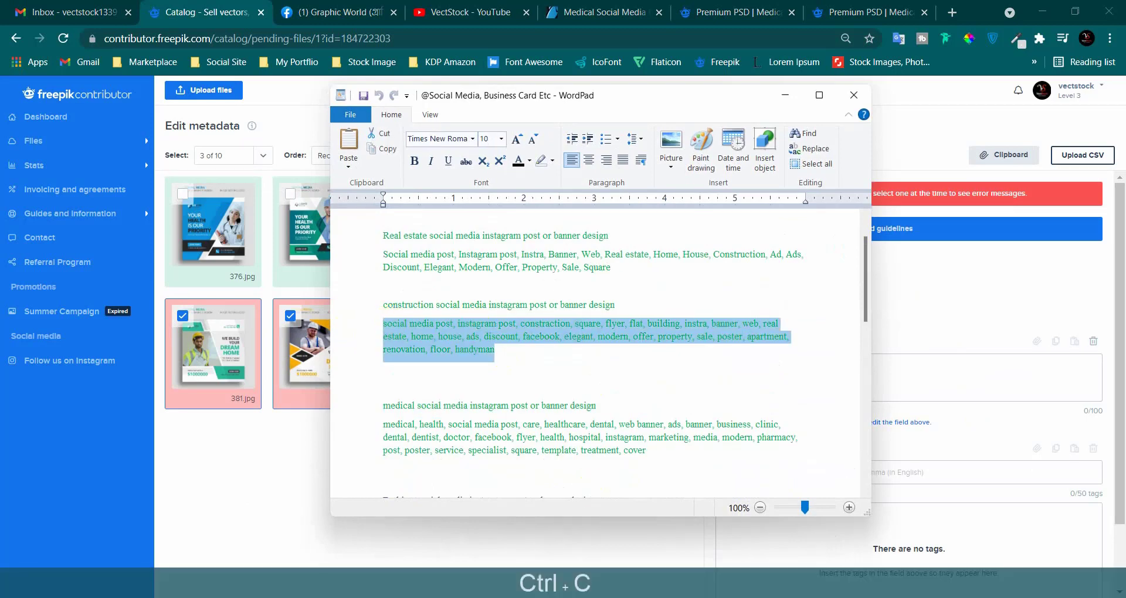
pyautogui.click(766, 597)
pyautogui.click(786, 474)
pyautogui.hotkey('ctrl', 'v')
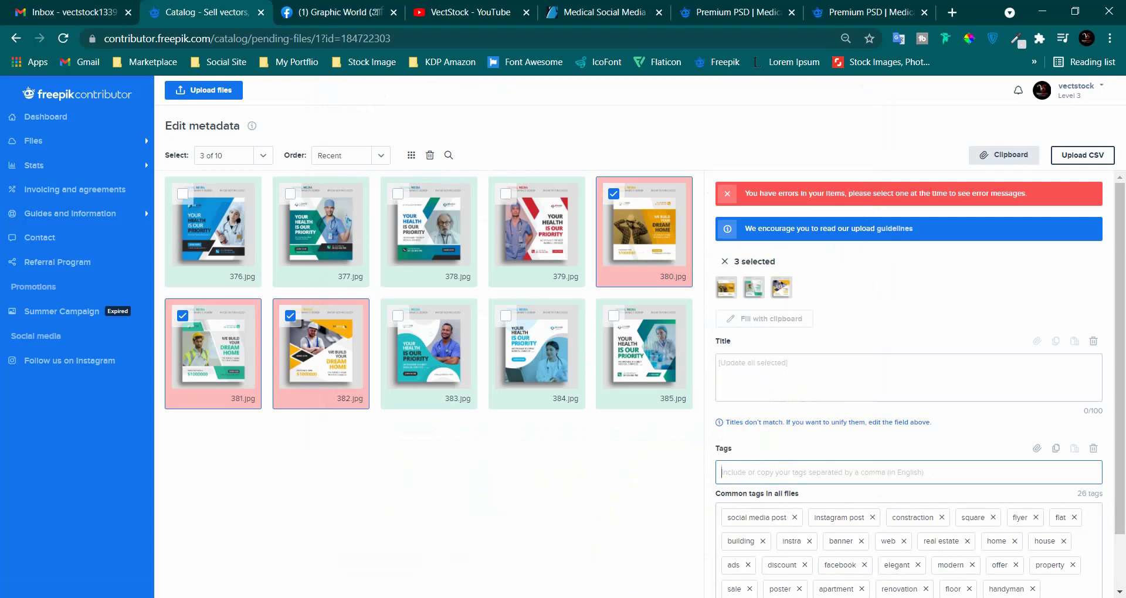
# Title them 'construction social media instagram post or web banner design' and save the changes.
pyautogui.click(747, 595)
pyautogui.moveTo(621, 304); pyautogui.dragTo(387, 304)
pyautogui.hotkey('ctrl', 'c')
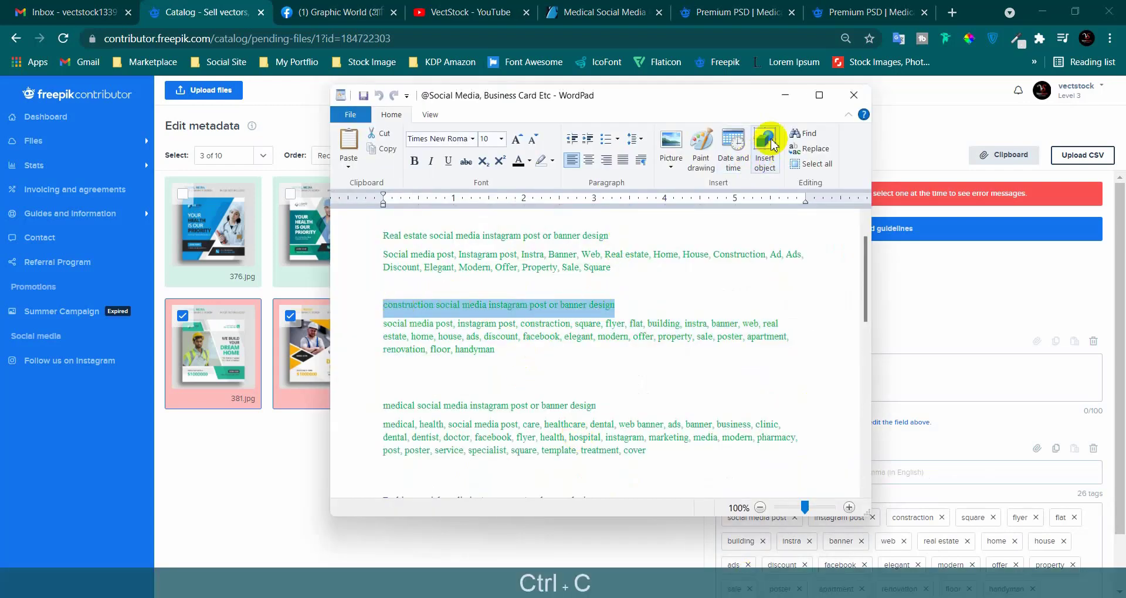
pyautogui.click(785, 95)
pyautogui.click(768, 360)
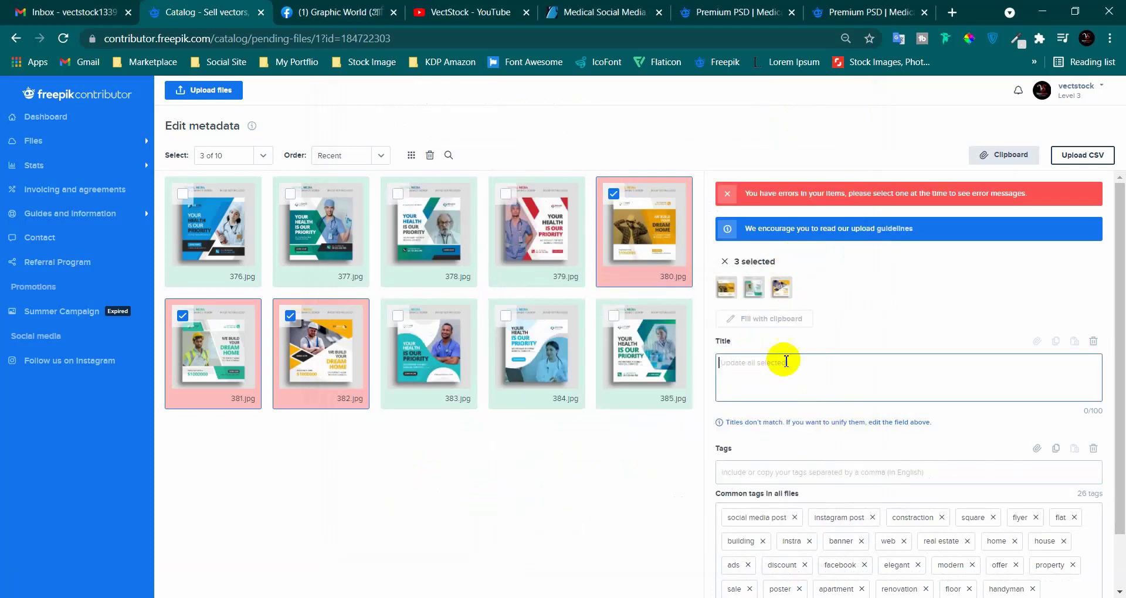
pyautogui.hotkey('ctrl', 'v')
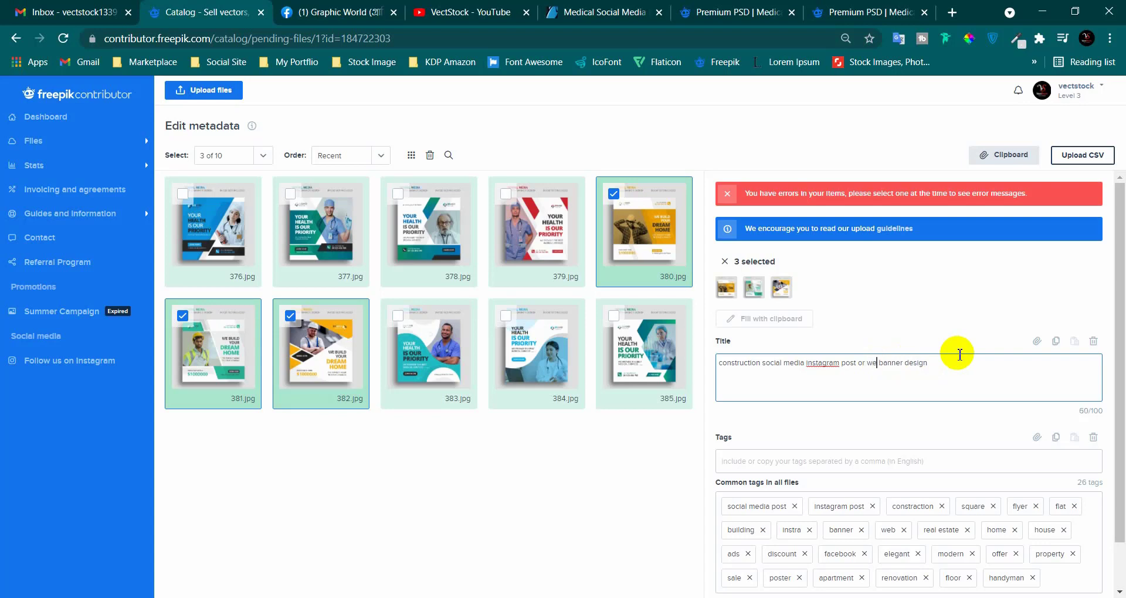
pyautogui.scroll(-1, 850, 486)
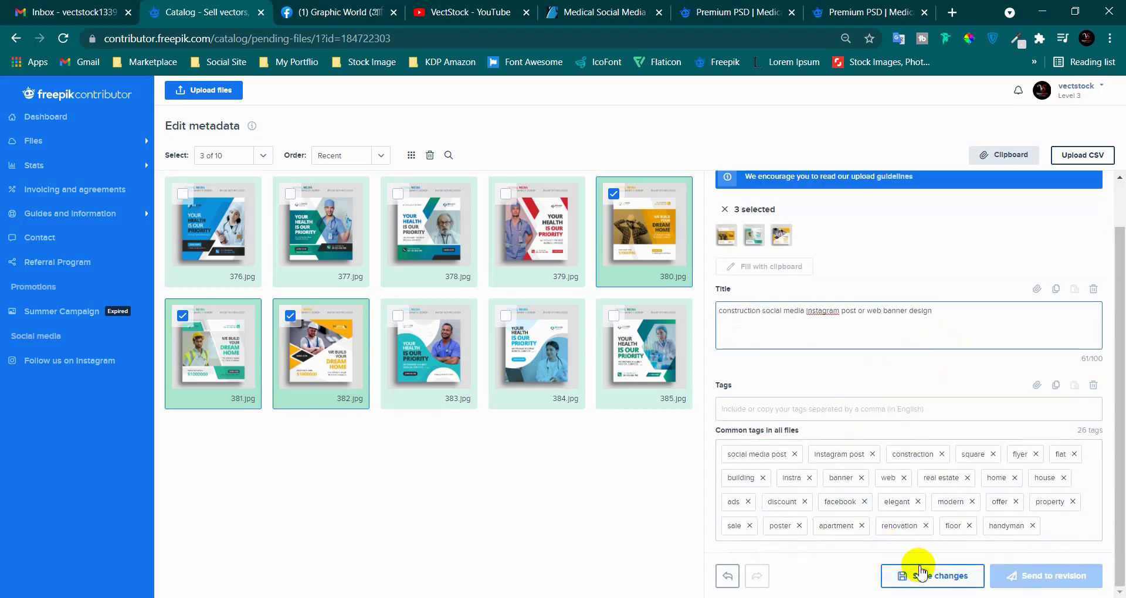
pyautogui.click(921, 578)
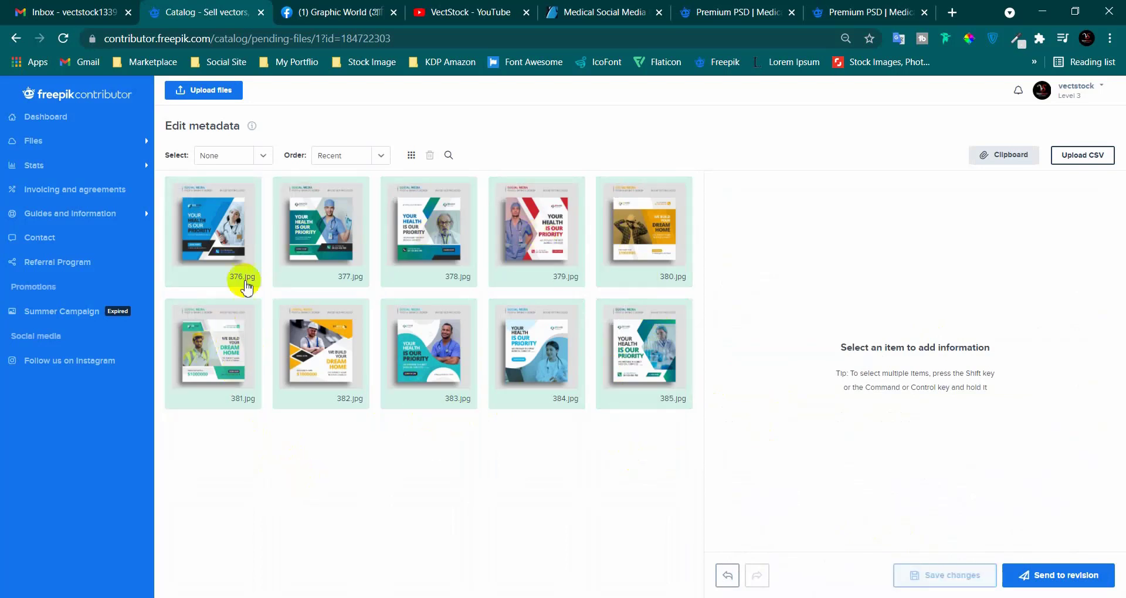
# Select all 10 files and confirm sending them to revision.
pyautogui.click(227, 158)
pyautogui.click(217, 176)
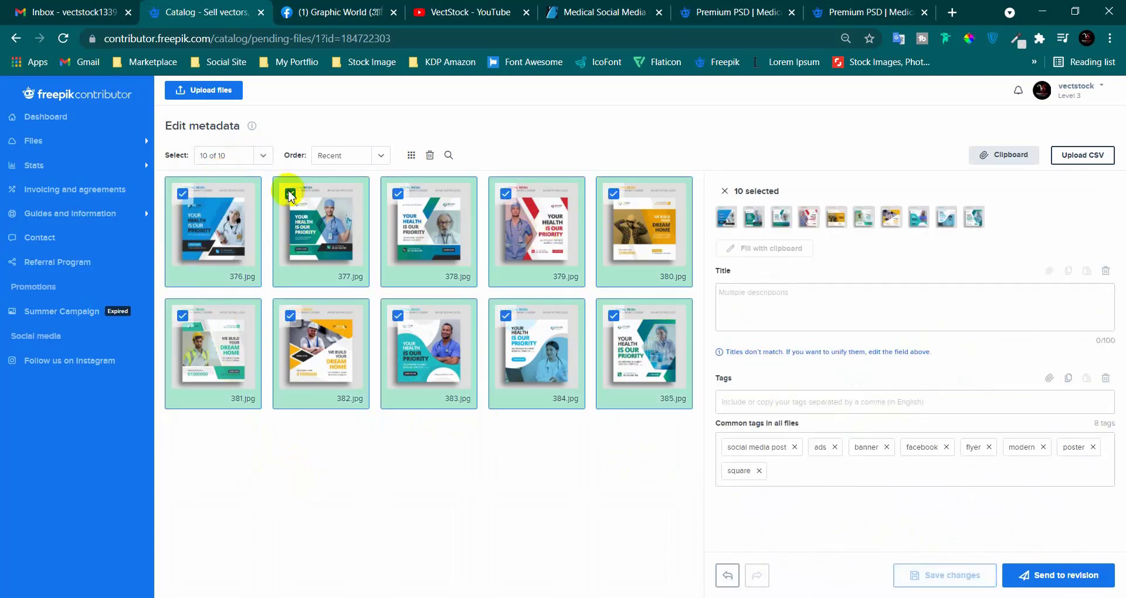
pyautogui.click(1066, 578)
pyautogui.click(587, 367)
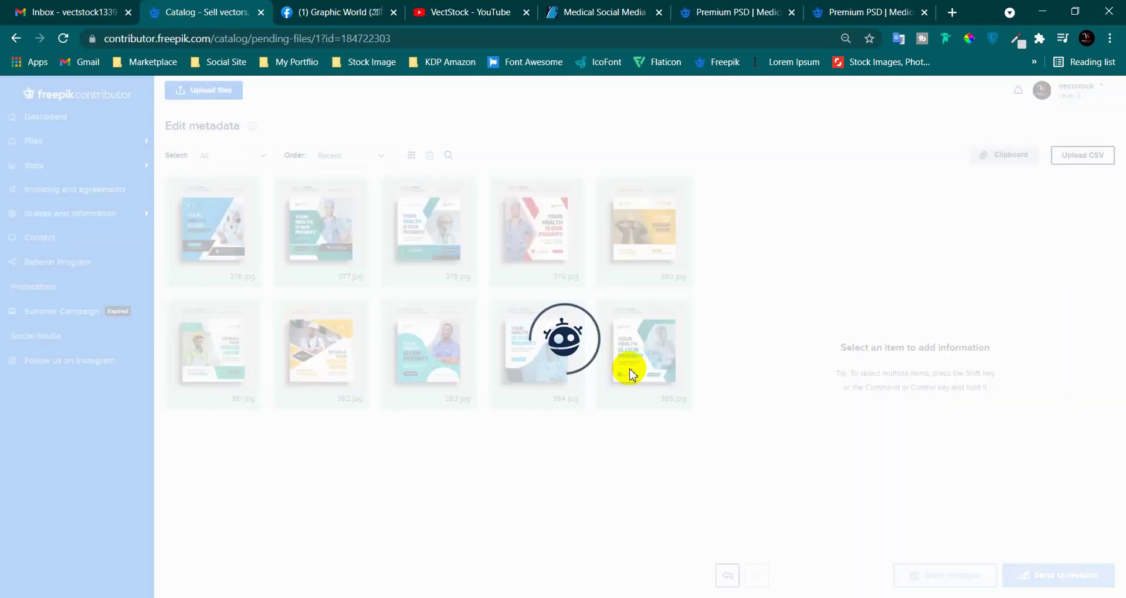
pyautogui.click(56, 146)
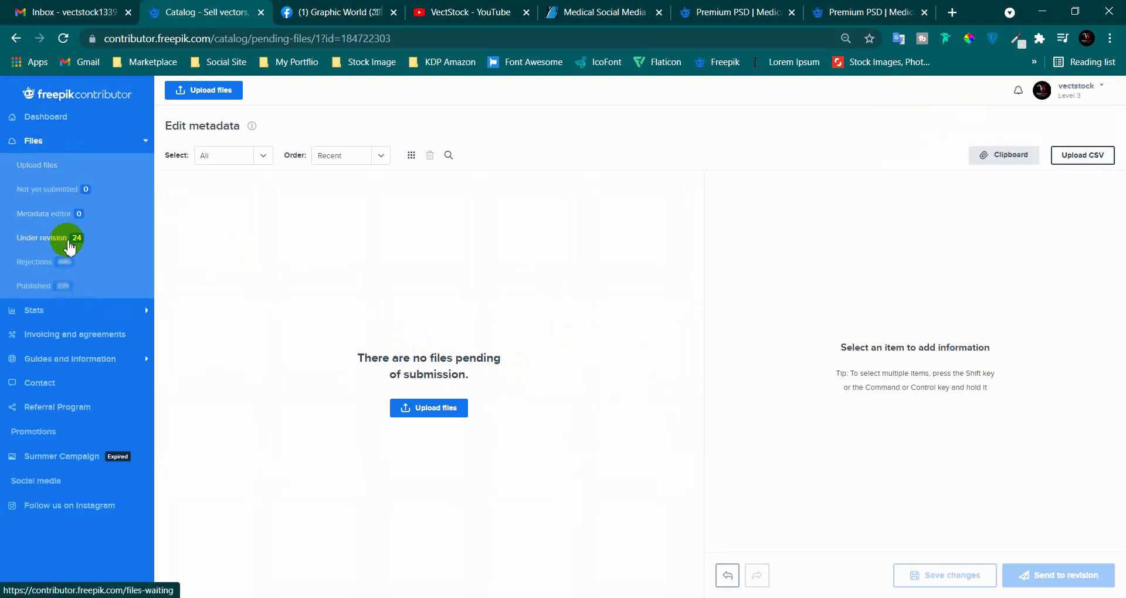
# Reload the page and expand Files to check that Under revision now shows 34.
pyautogui.click(63, 38)
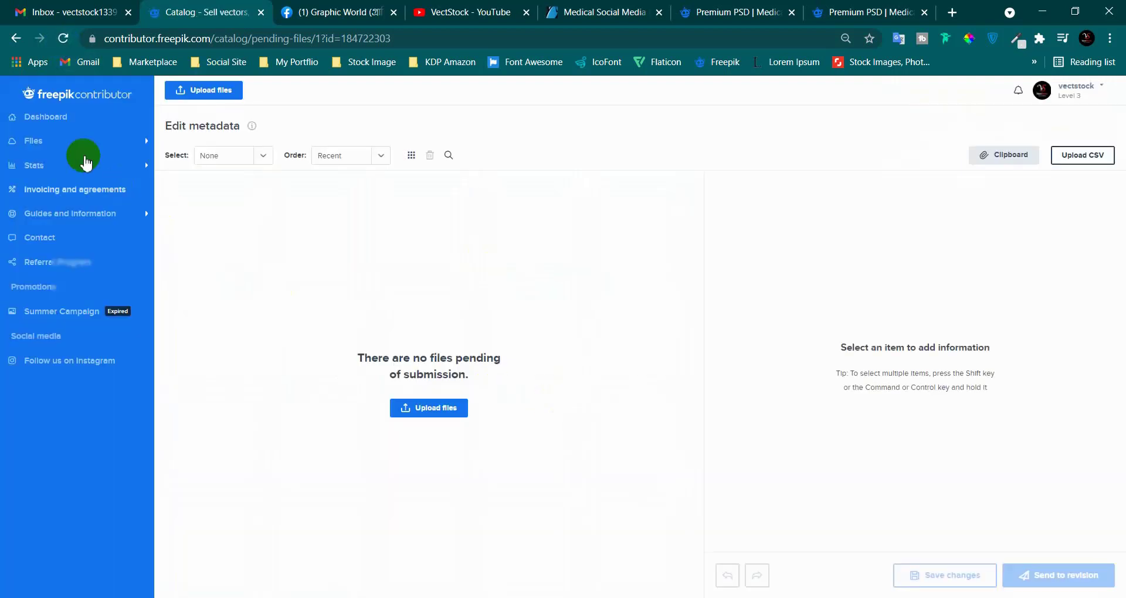
pyautogui.click(53, 139)
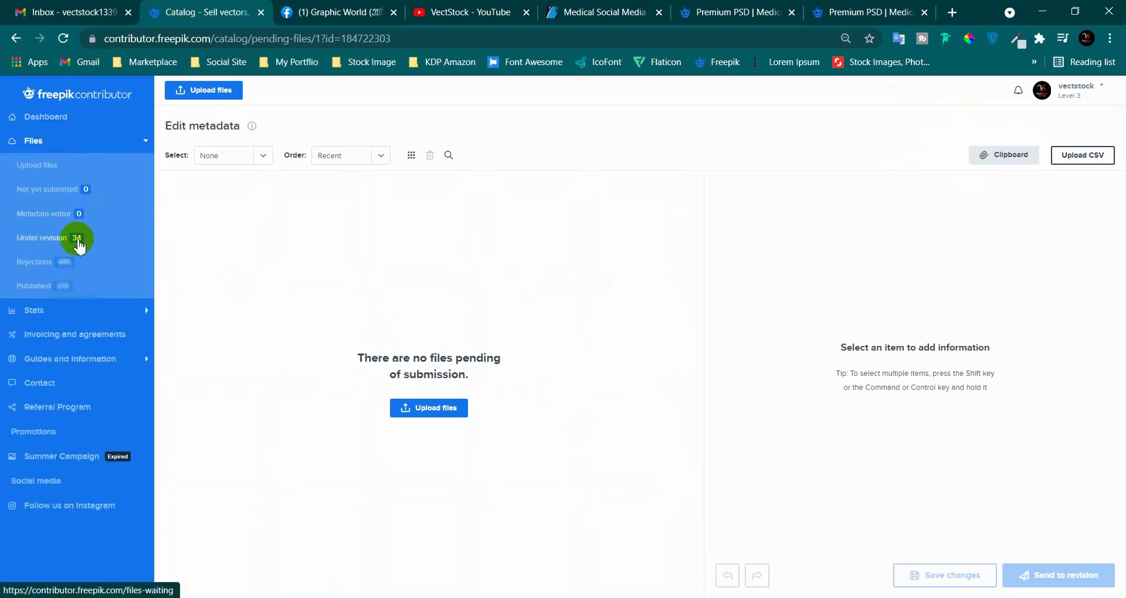